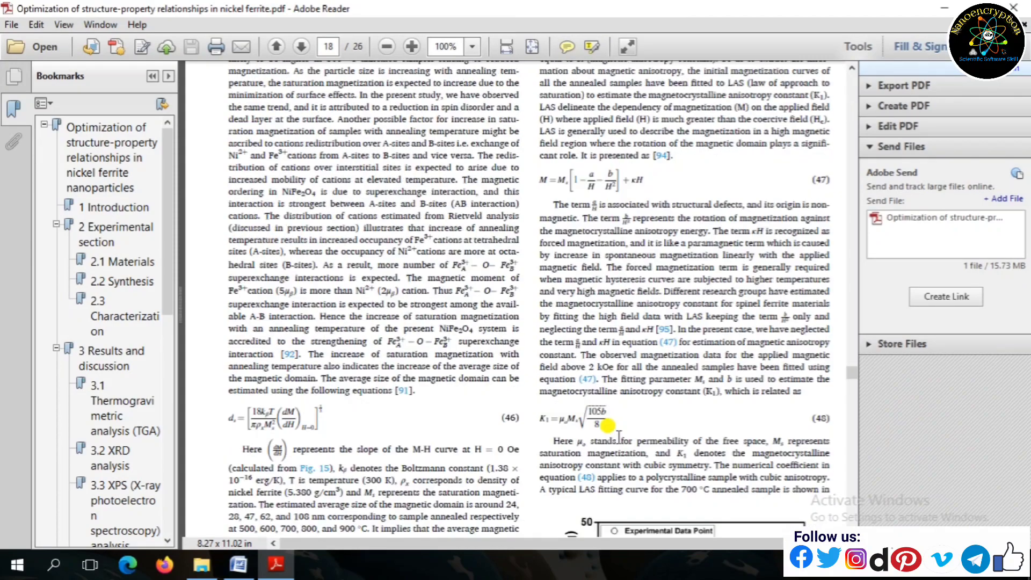
Enlarge the nickel ferrite paper to 150% and look through pages 18 to 21 for the Bloch's law equation
scroll(606, 426, "down", 10)
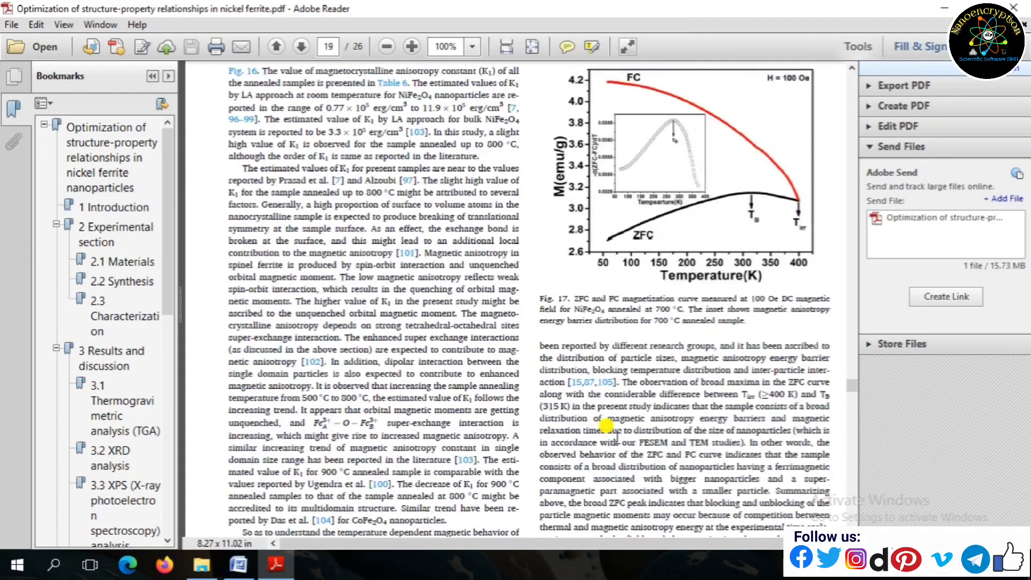
scroll(605, 426, "down", 10)
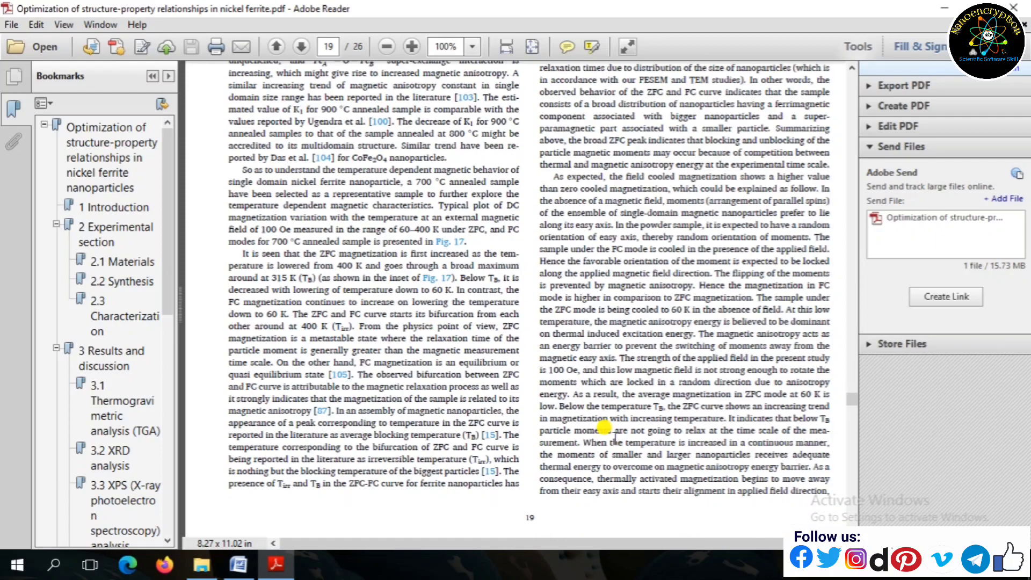
scroll(604, 428, "down", 10)
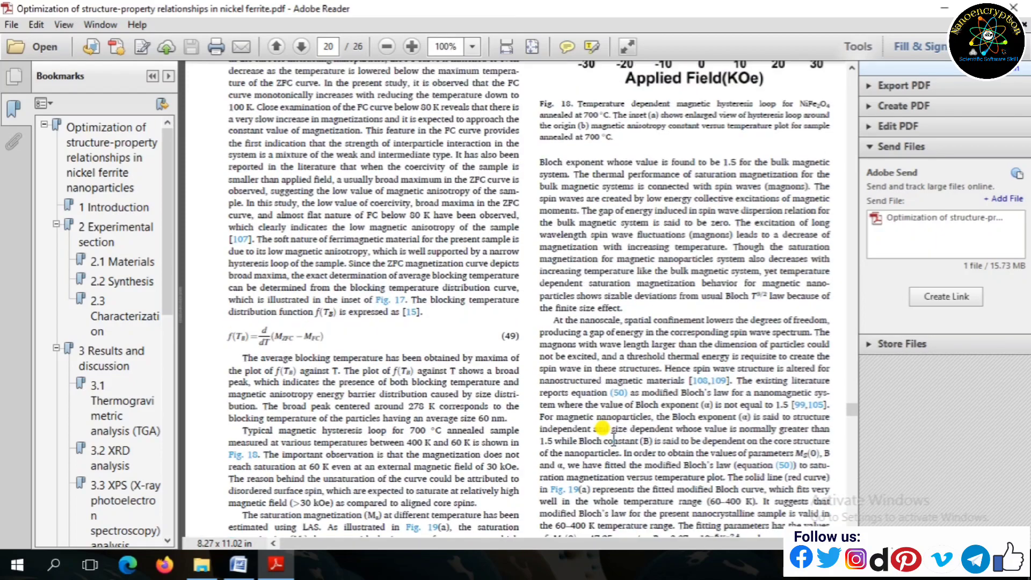
scroll(602, 428, "down", 10)
scroll(603, 428, "up", 3)
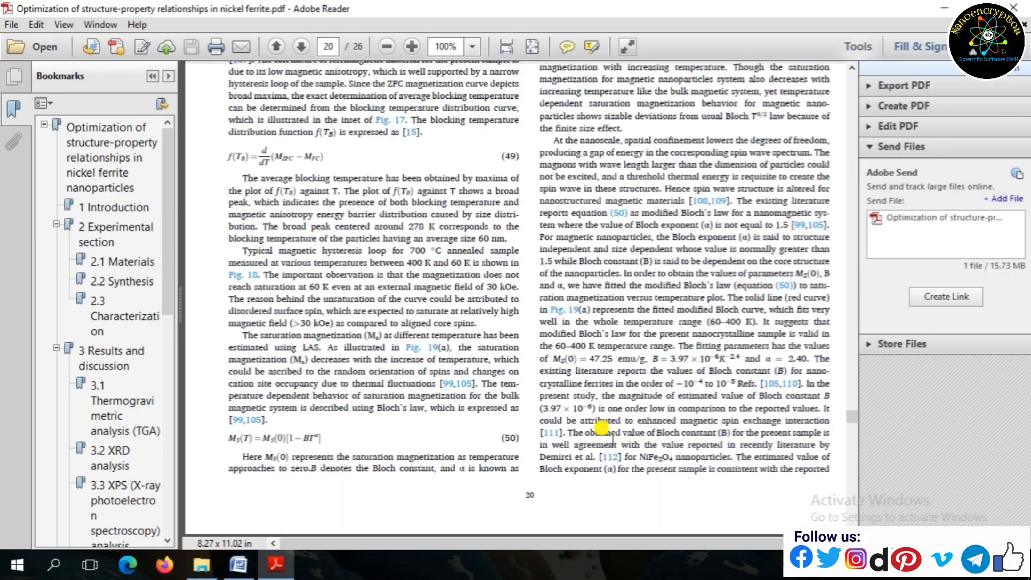
scroll(603, 427, "up", 1)
left_click(471, 47)
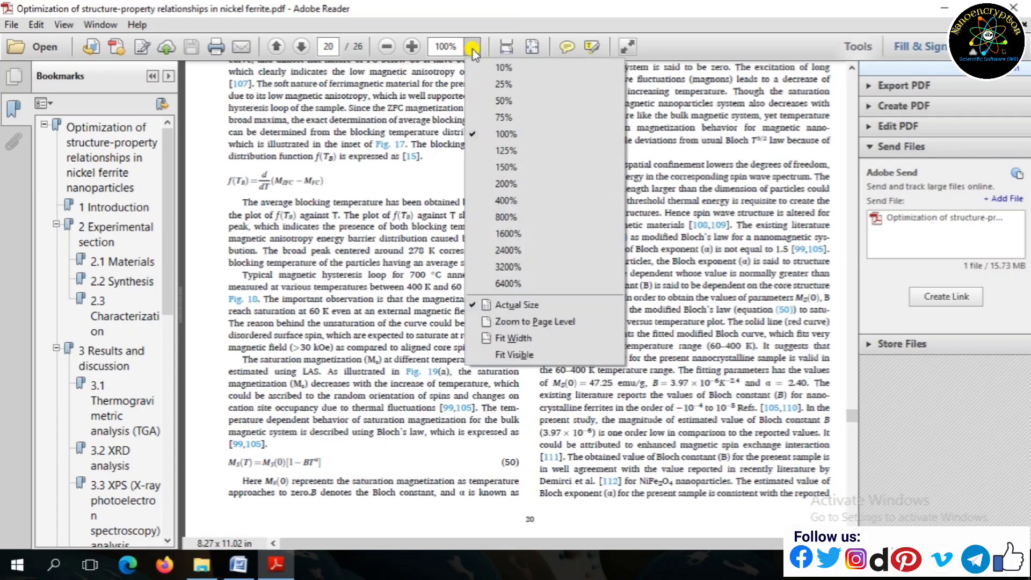
left_click(507, 173)
scroll(490, 365, "down", 5)
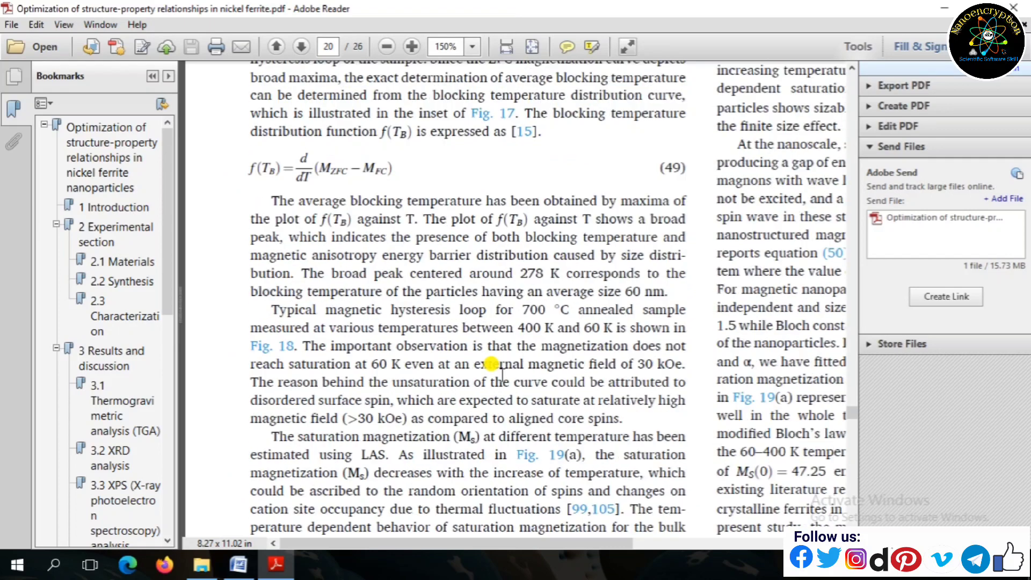
scroll(490, 365, "down", 10)
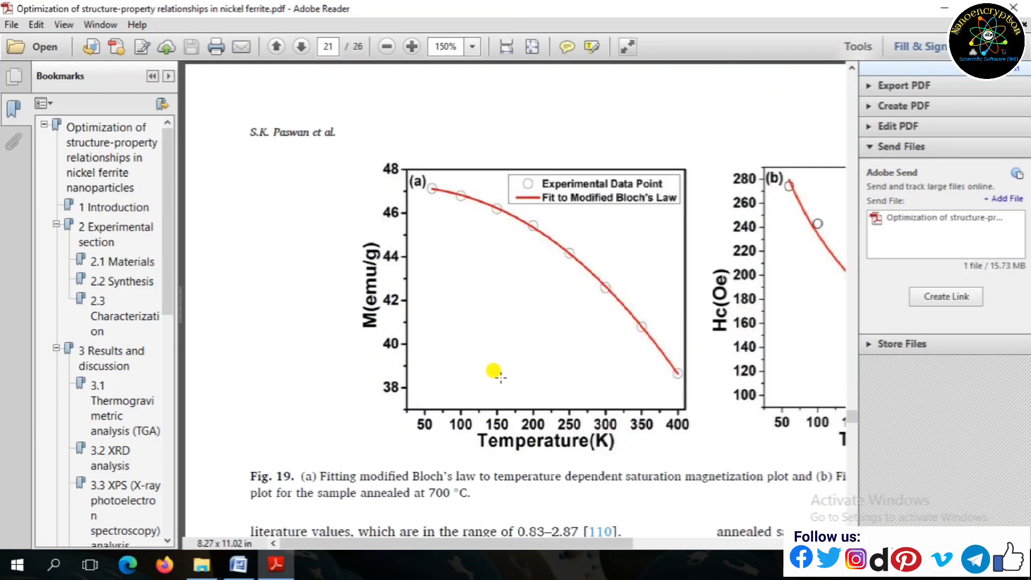
scroll(499, 377, "up", 10)
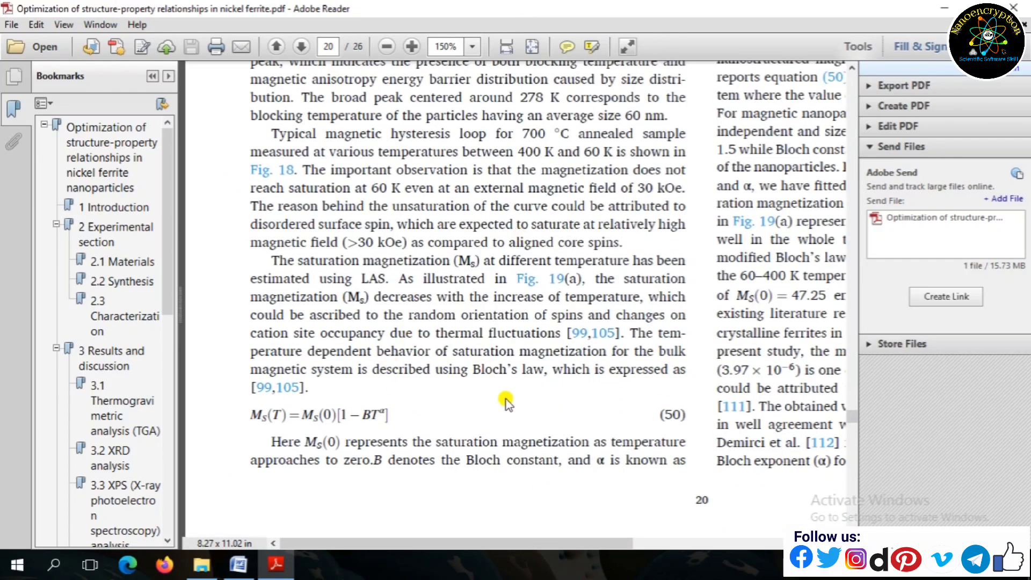
Highlight the phrase "using Bloch's law" and equation (50) on page 20, then clear the selection
left_click_drag(482, 369, 528, 377)
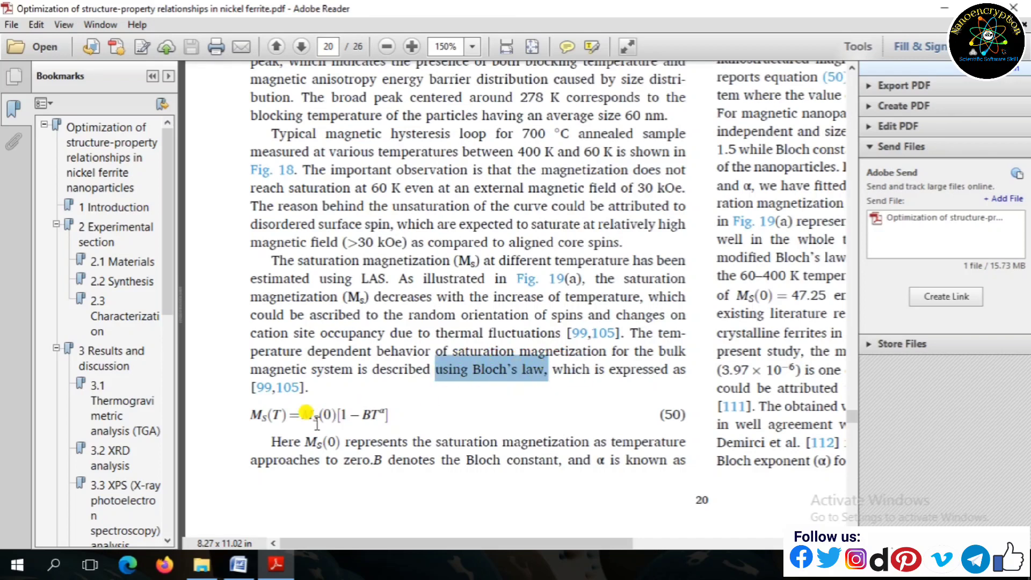
left_click_drag(249, 416, 400, 411)
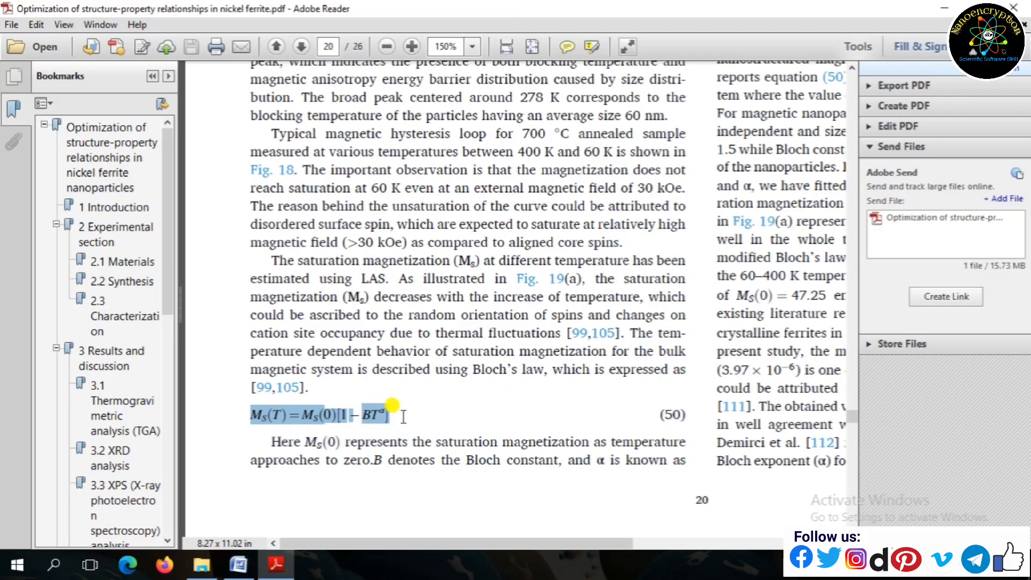
left_click(403, 416)
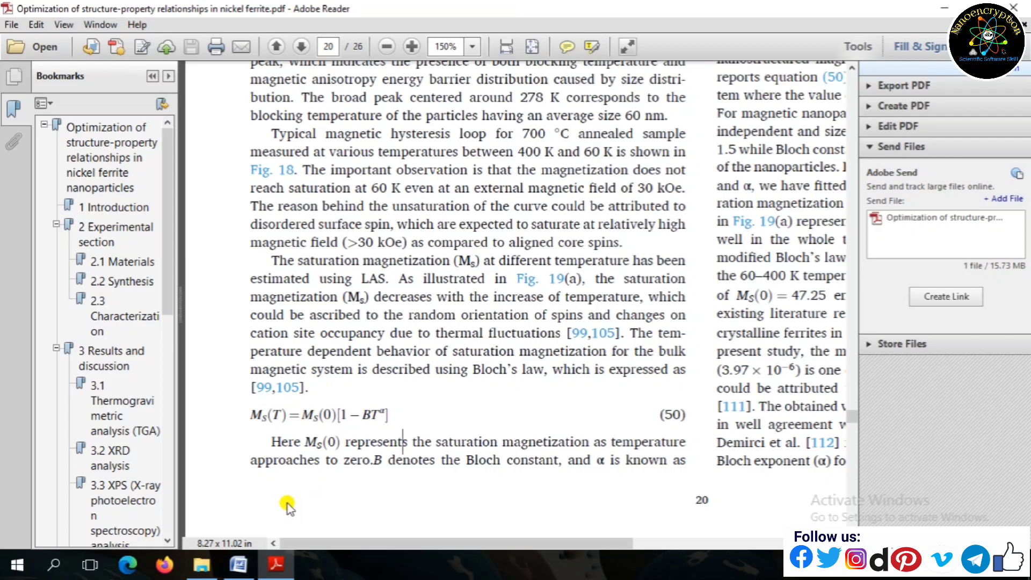
Switch to the Word document on Ms, Mr, Hc and Sr and examine its title, Ms column and Sample in K column
mouse_move(239, 561)
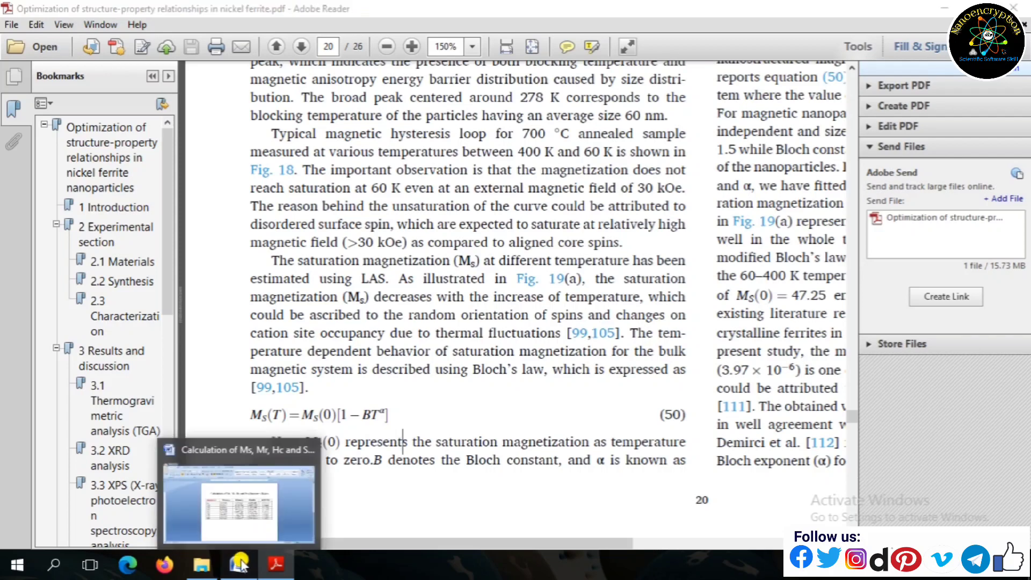
left_click(255, 510)
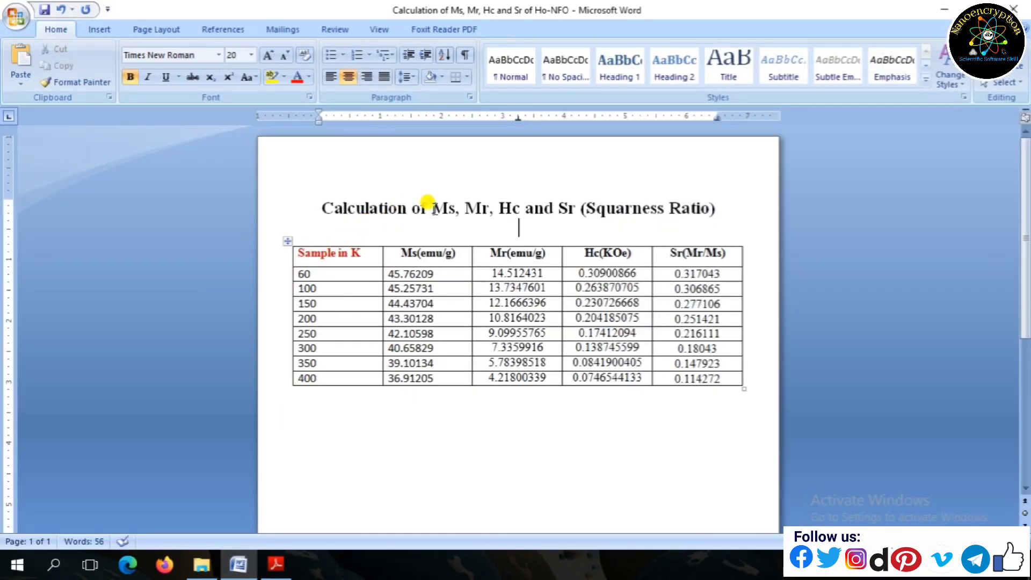
left_click_drag(443, 208, 486, 209)
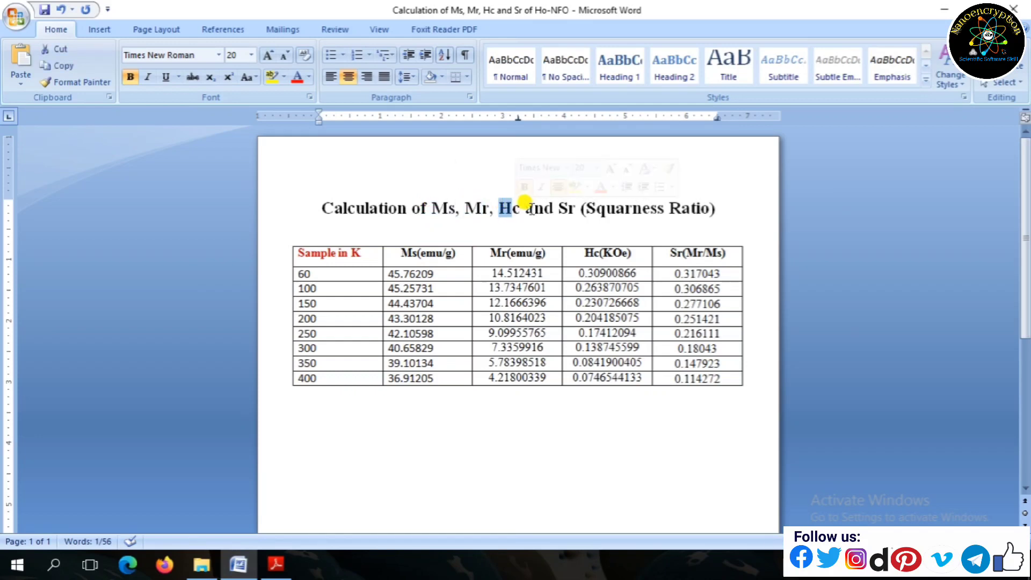
left_click_drag(555, 209, 553, 214)
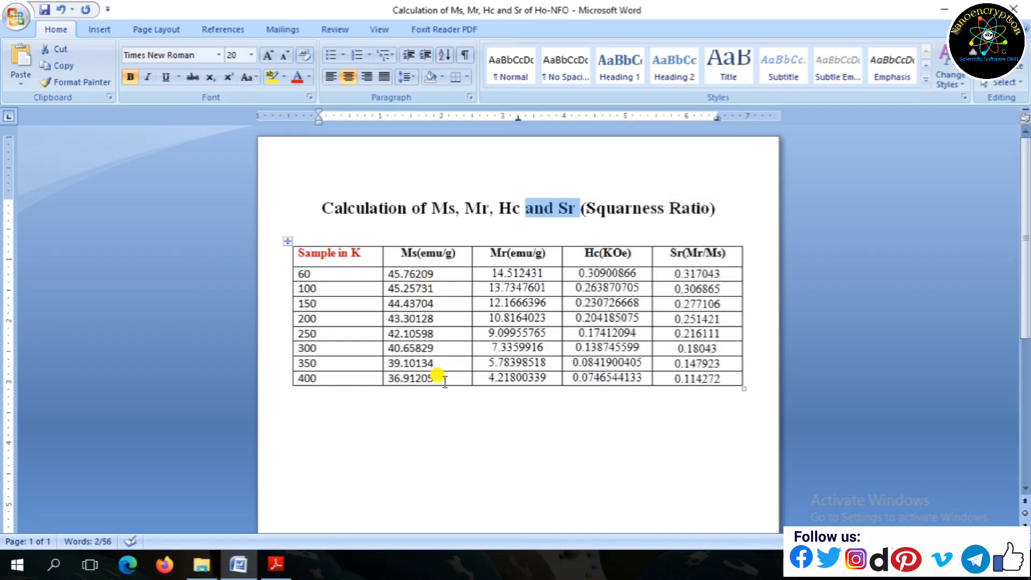
left_click_drag(439, 375, 407, 247)
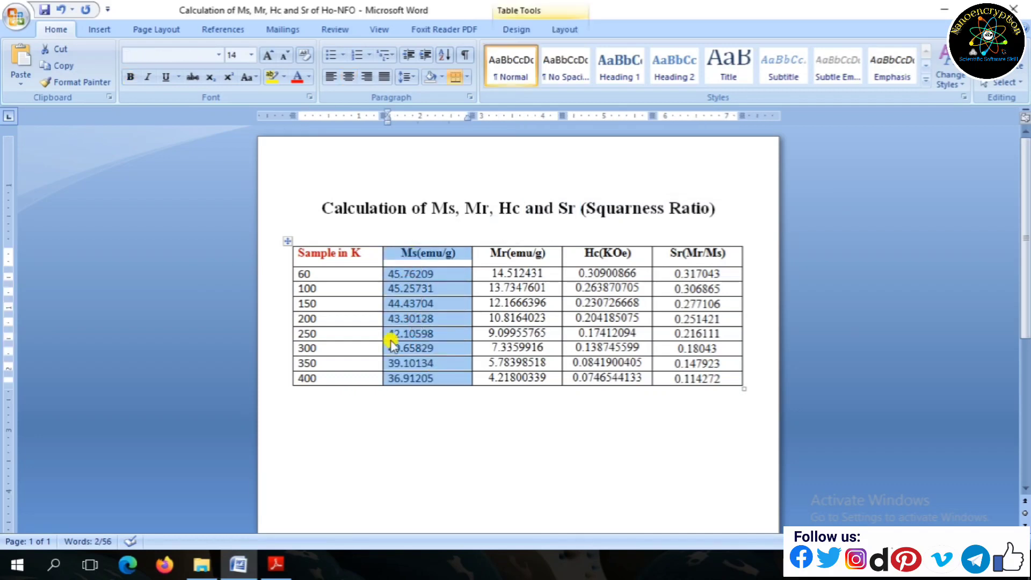
left_click_drag(329, 373, 299, 271)
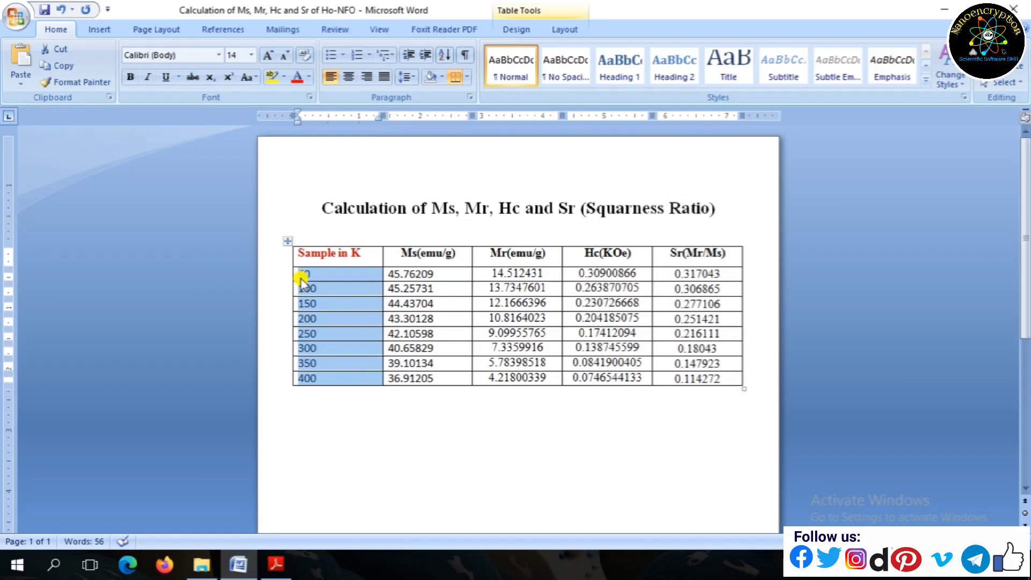
Compare the Ms(0) and T terms of equation (50) in the PDF with the Ms and temperature columns of the Word table
left_click(270, 565)
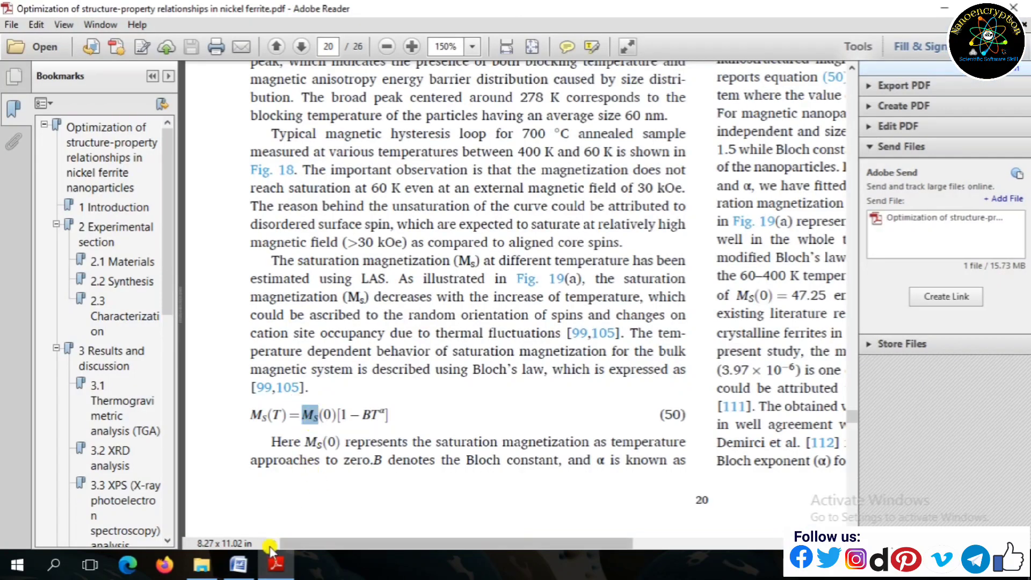
left_click(238, 564)
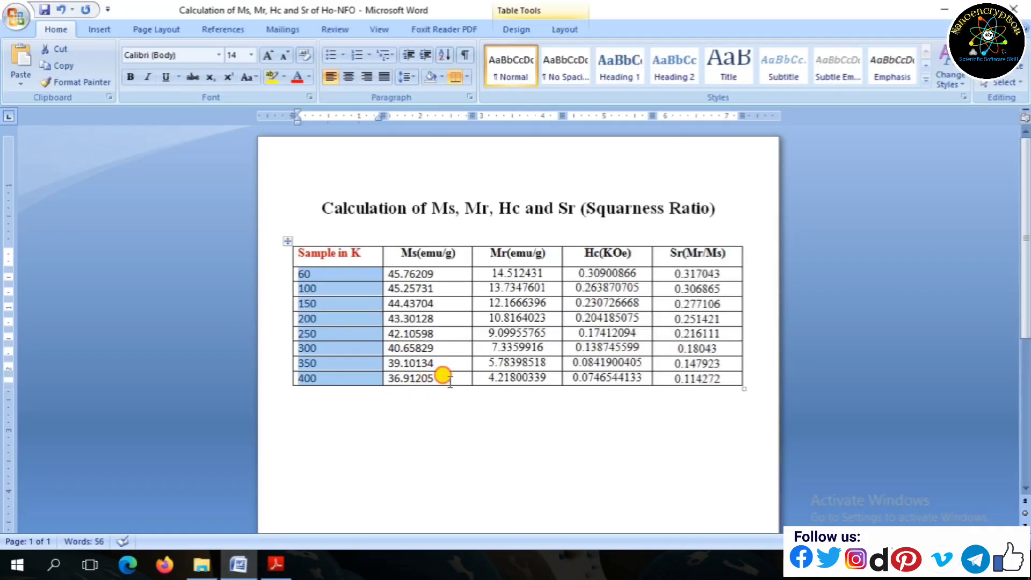
left_click_drag(436, 378, 397, 268)
left_click(276, 569)
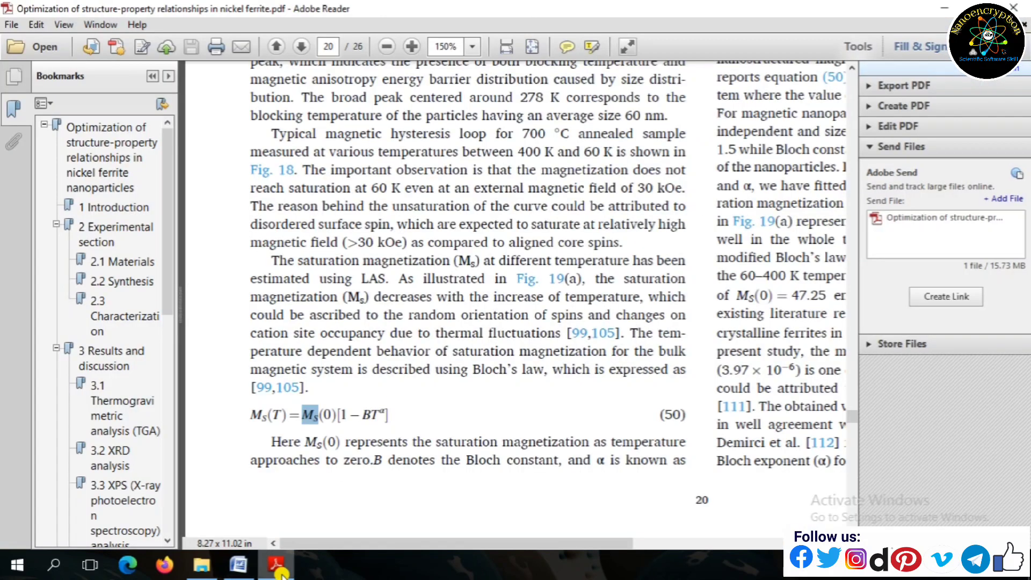
left_click(373, 415)
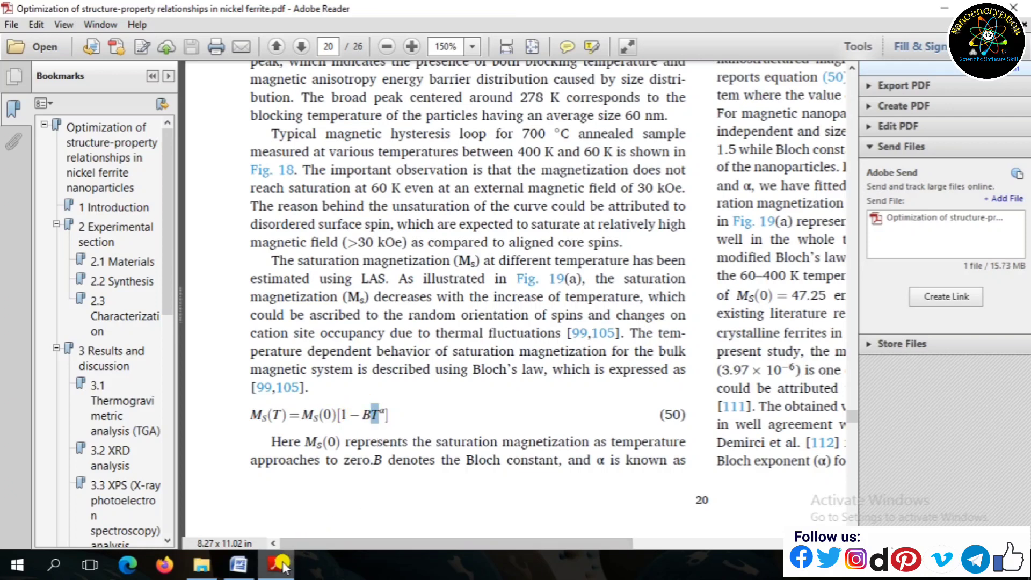
left_click(238, 564)
left_click_drag(327, 376, 294, 270)
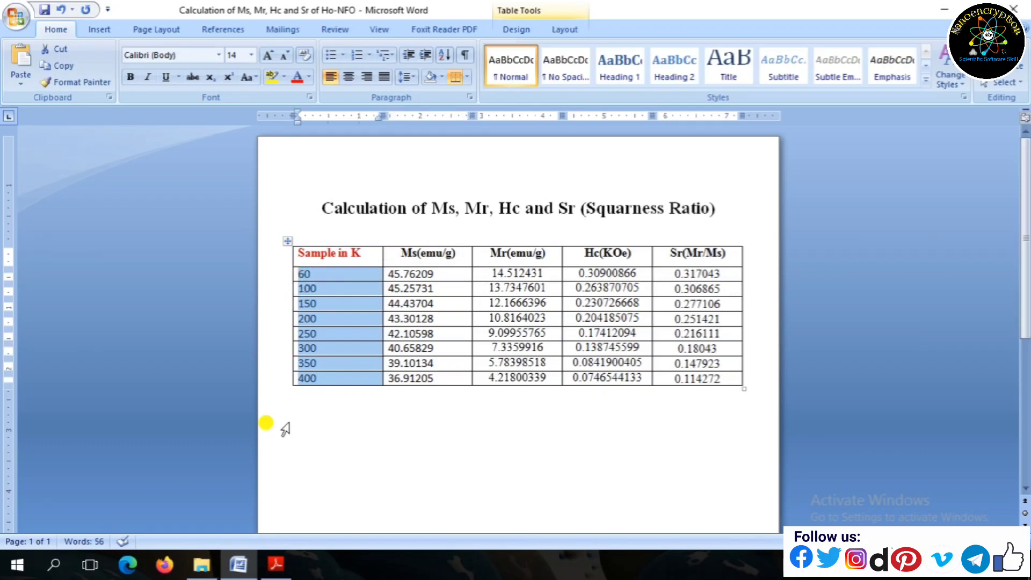
left_click(239, 566)
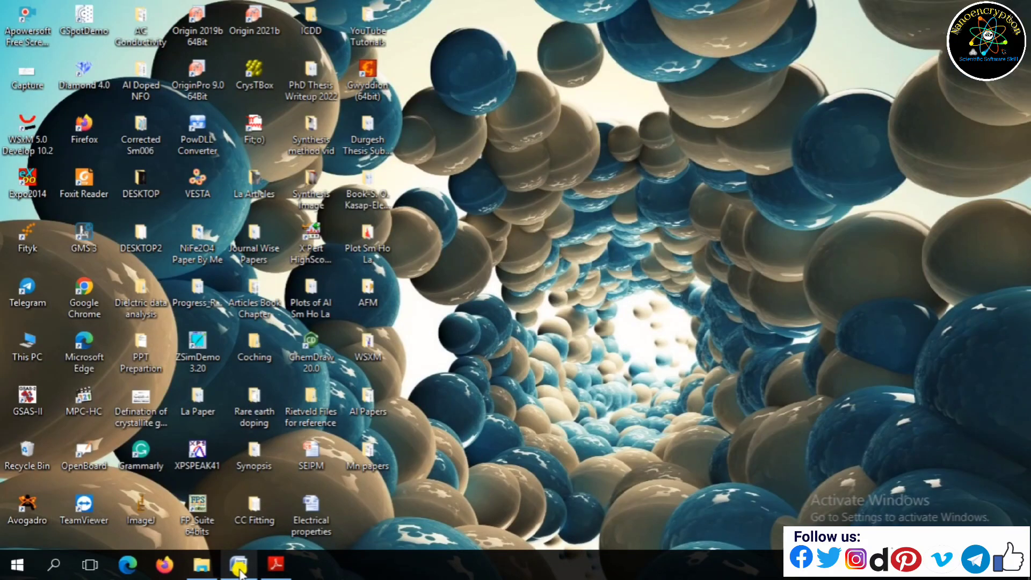
left_click(239, 564)
left_click(369, 406)
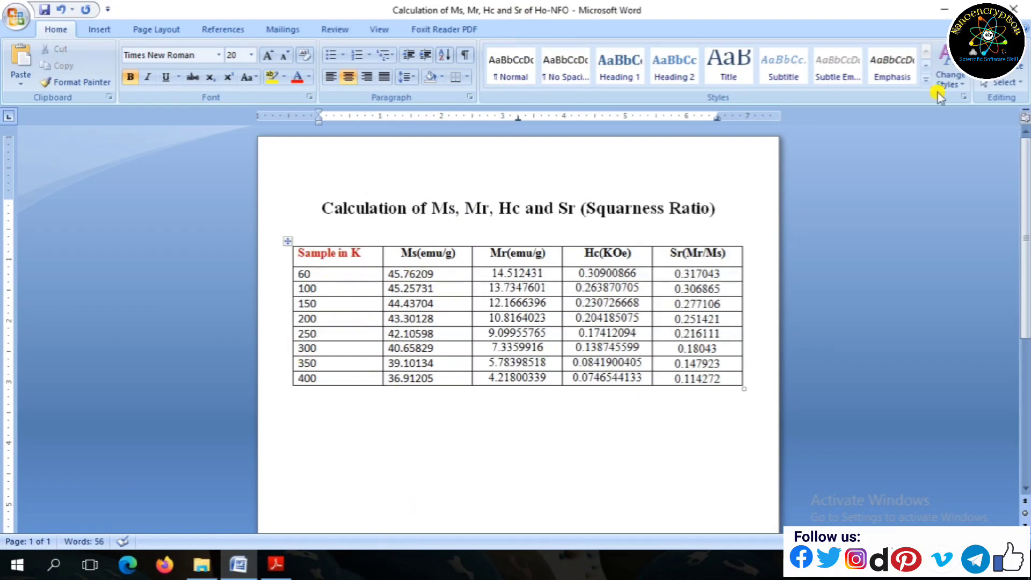
Minimize Word and open the Origin project Sample Temperature Dependent 60-400K from the Bloch Law Fitting folder in YouTube Tutorials
left_click(942, 8)
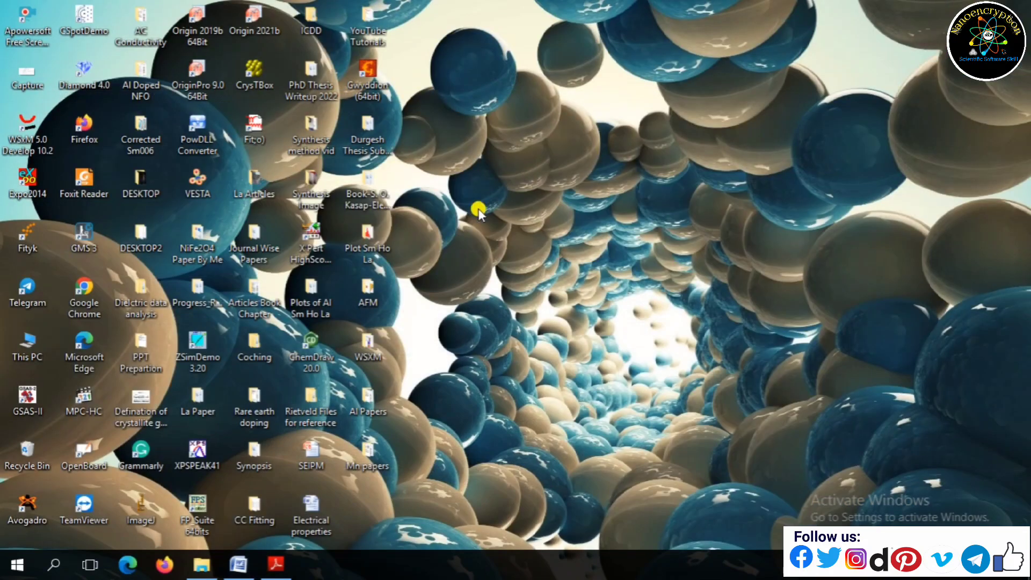
double_click(376, 35)
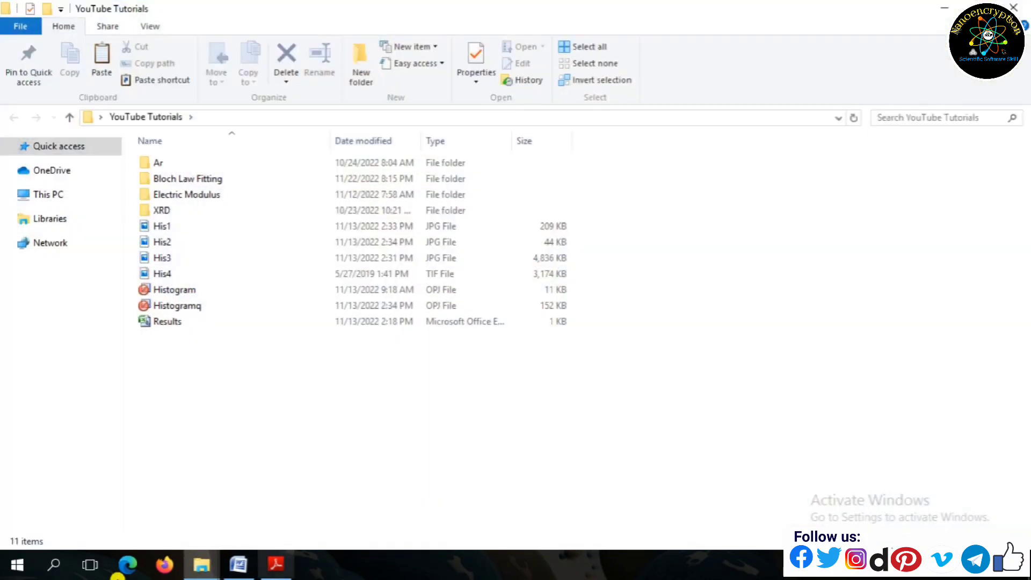
double_click(164, 178)
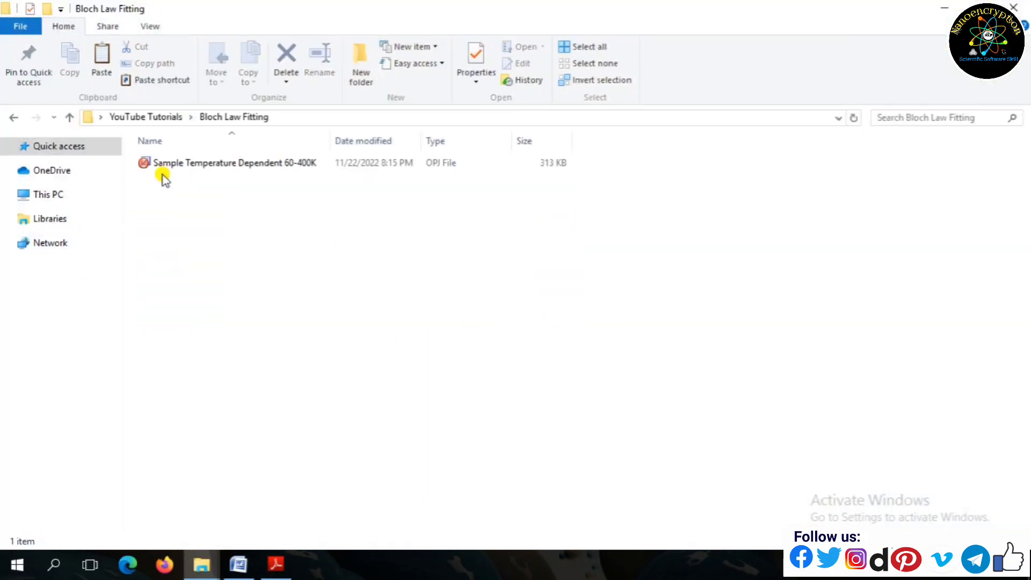
double_click(287, 164)
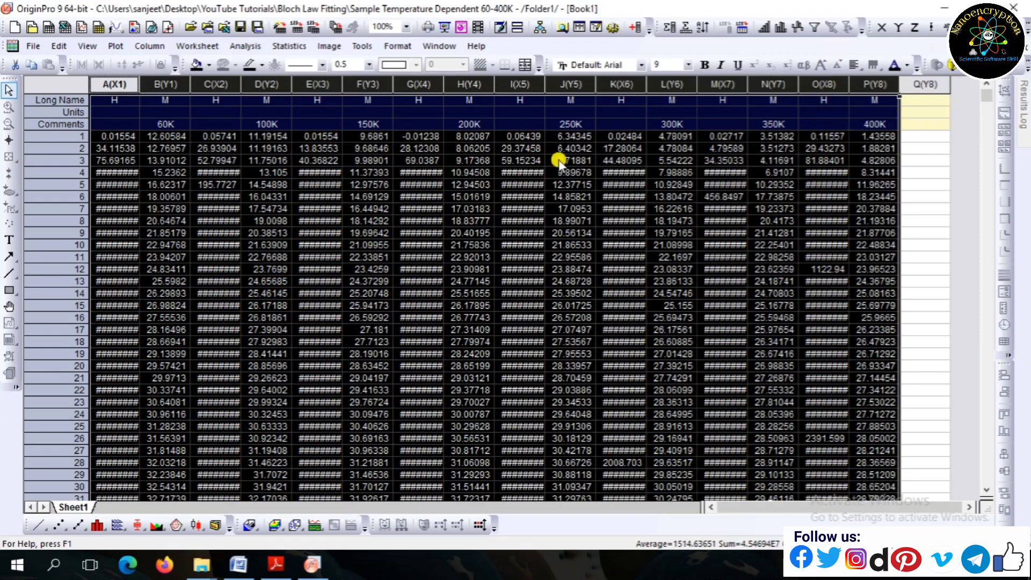
Plot the selected H and M columns for 60K to 400K as a line graph with opposite lines on both axes
left_click(35, 525)
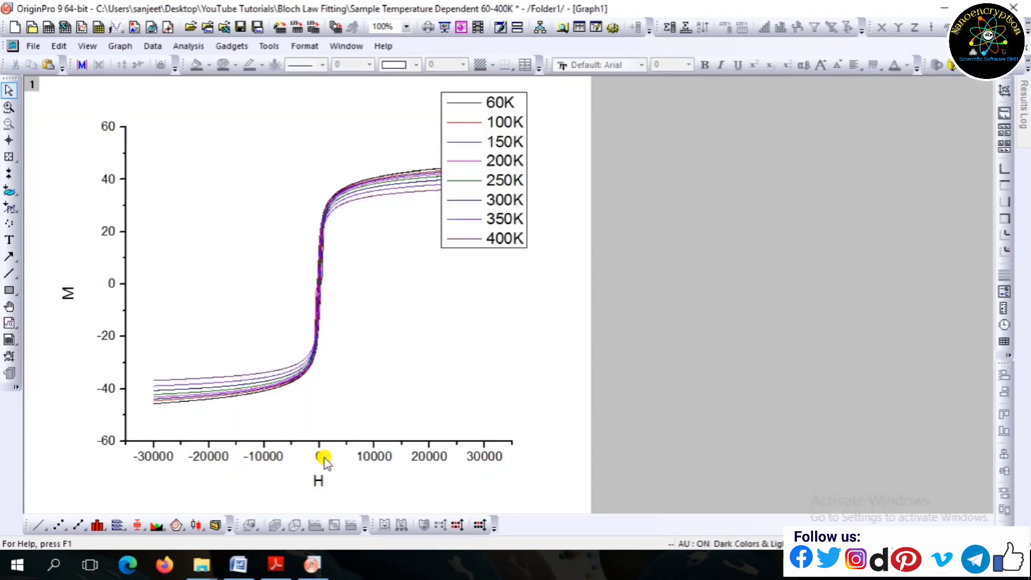
double_click(324, 459)
left_click(576, 175)
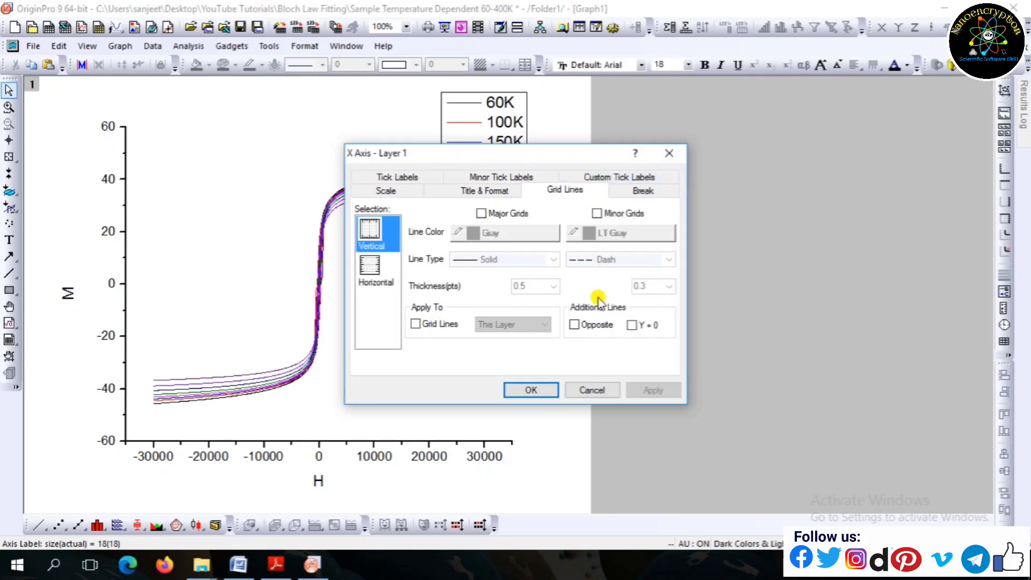
left_click(594, 329)
left_click(370, 266)
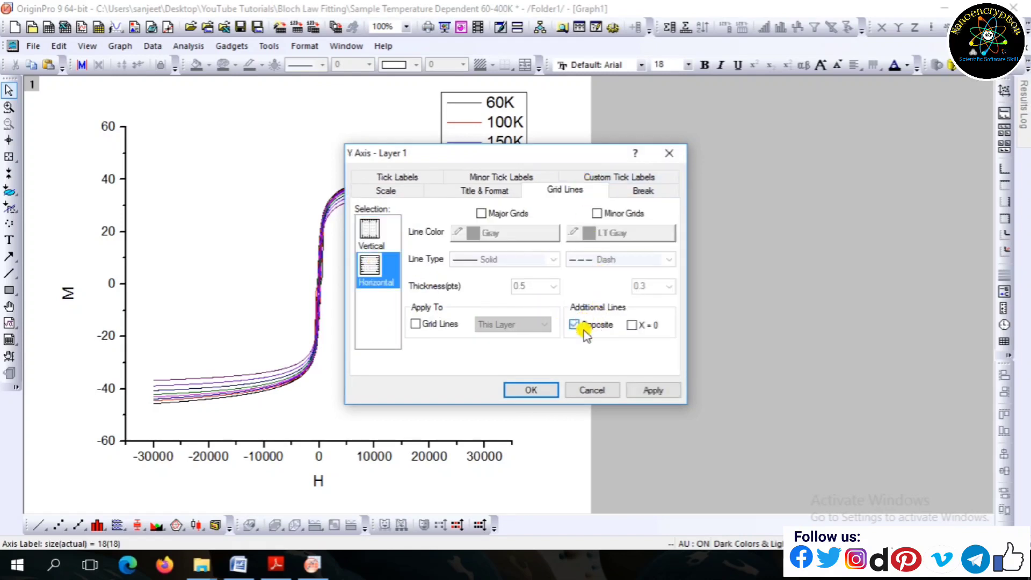
left_click(528, 388)
Move the legend outside the plot frame to the right of the curves and add the Y = 0 and X = 0 lines
left_click(478, 146)
left_click_drag(478, 146, 626, 184)
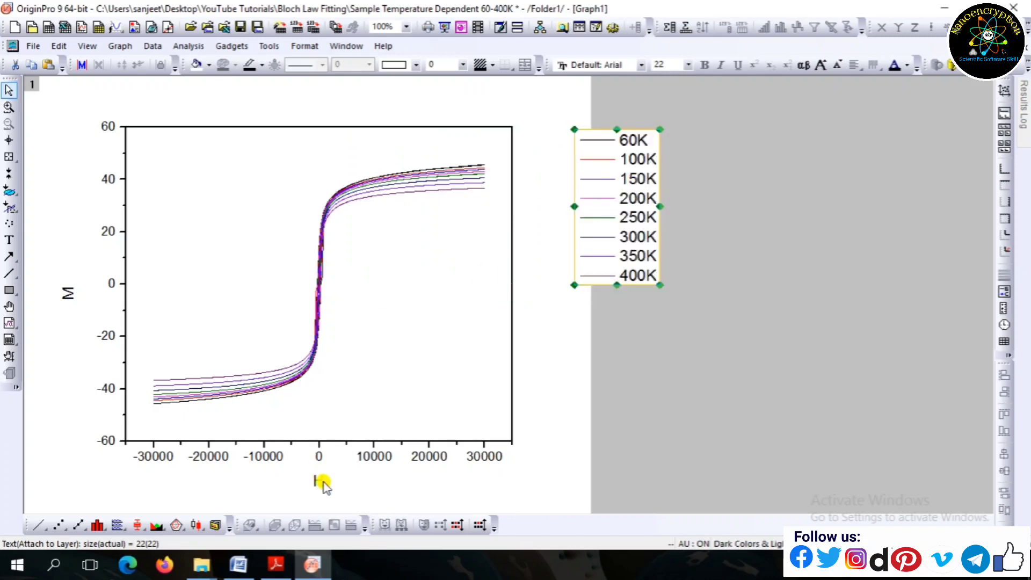
double_click(319, 458)
left_click(567, 187)
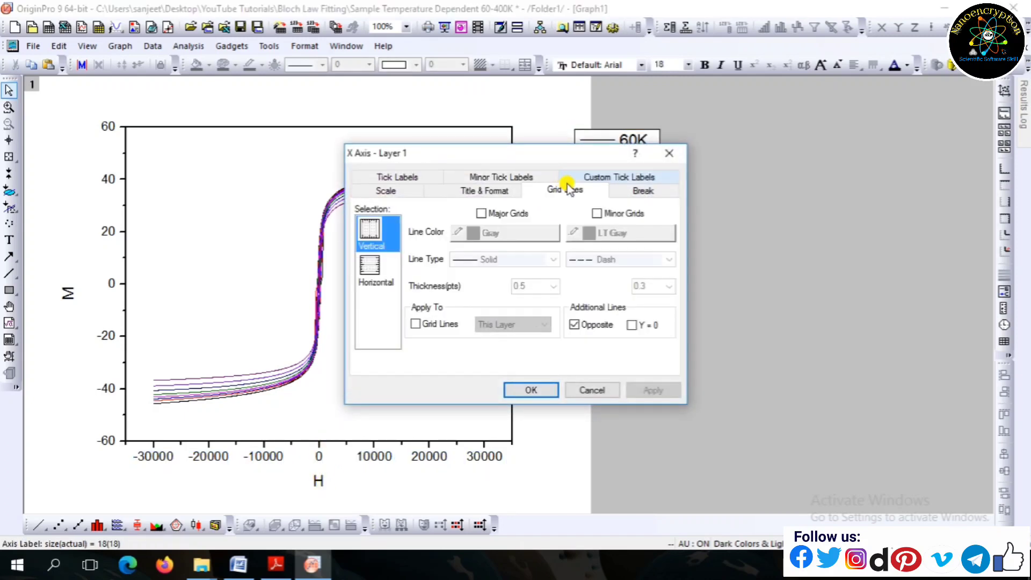
left_click(632, 324)
left_click(376, 269)
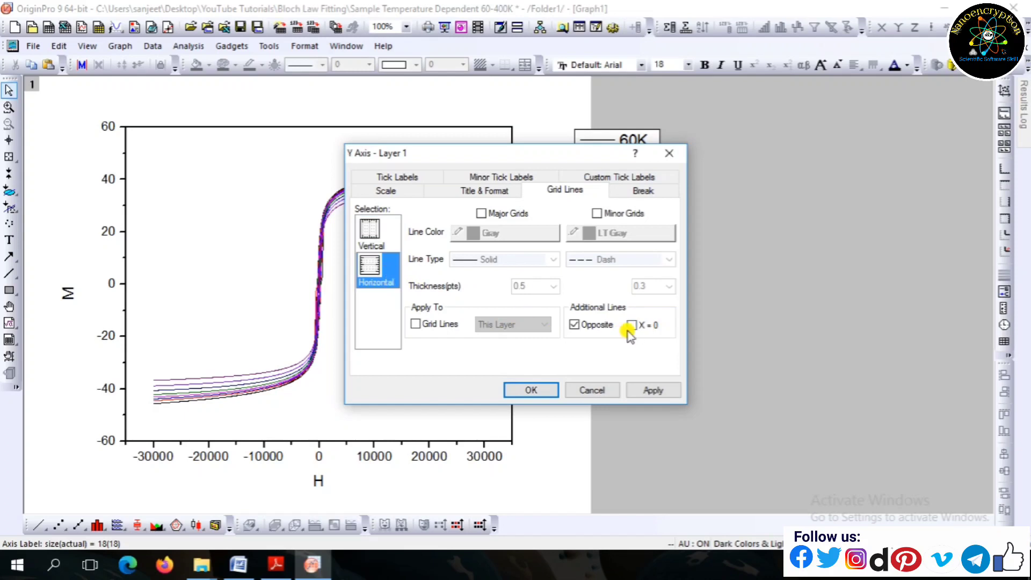
left_click(632, 325)
left_click(552, 392)
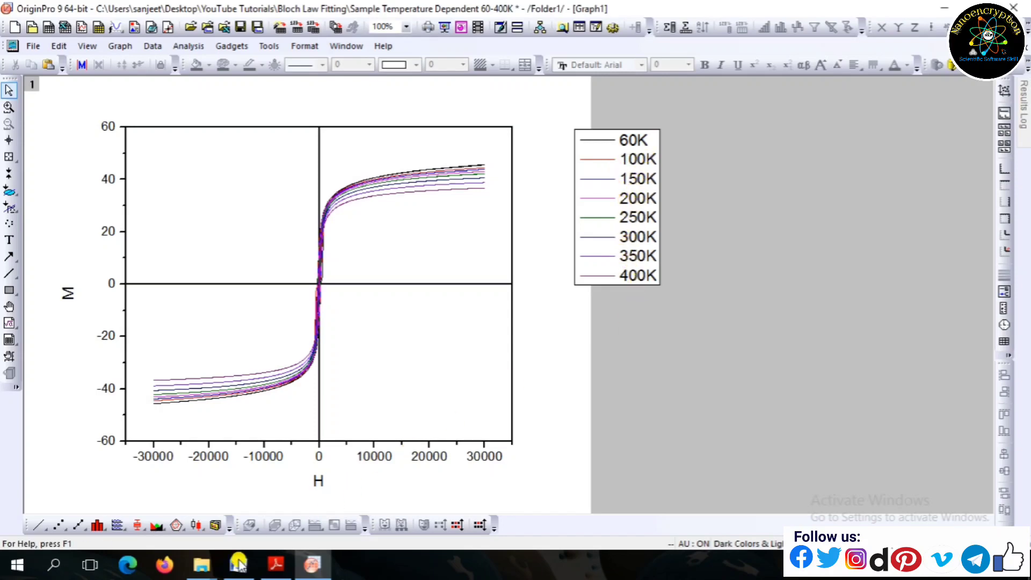
Compare the temperature column of the Word table with the temperatures listed in the Origin graph's legend
left_click(313, 565)
left_click(316, 566)
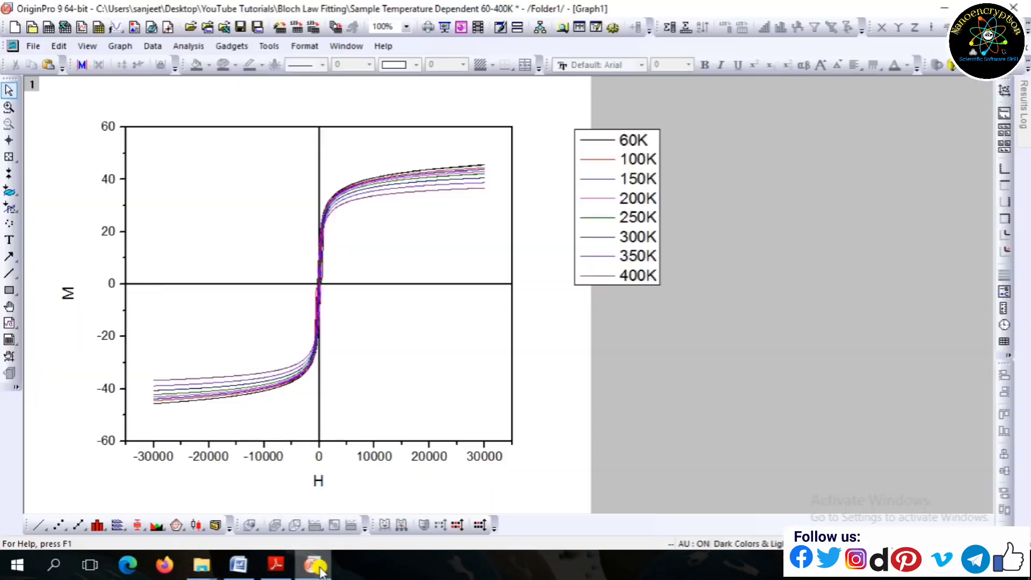
left_click(238, 565)
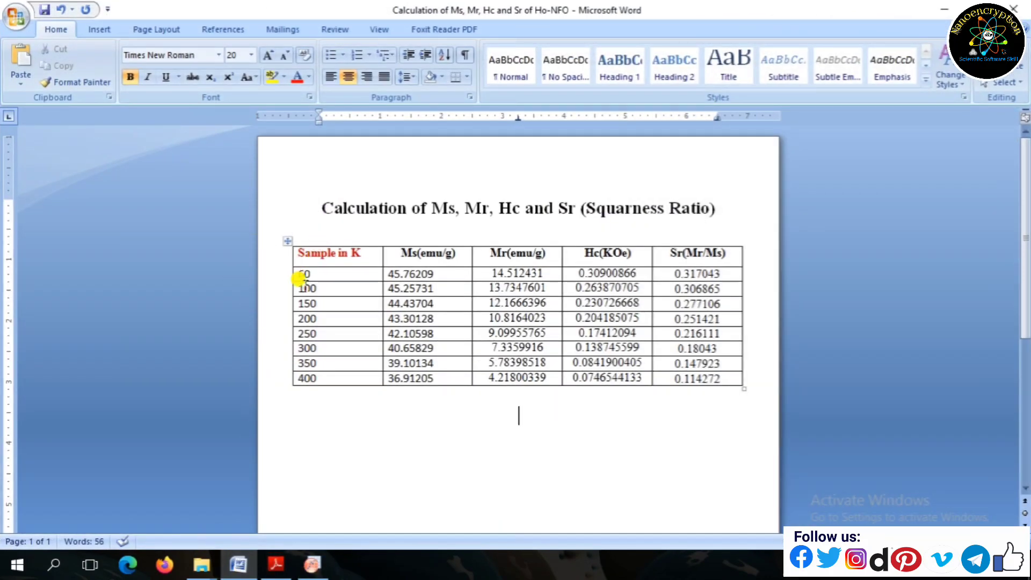
left_click_drag(312, 269, 288, 378)
left_click(315, 565)
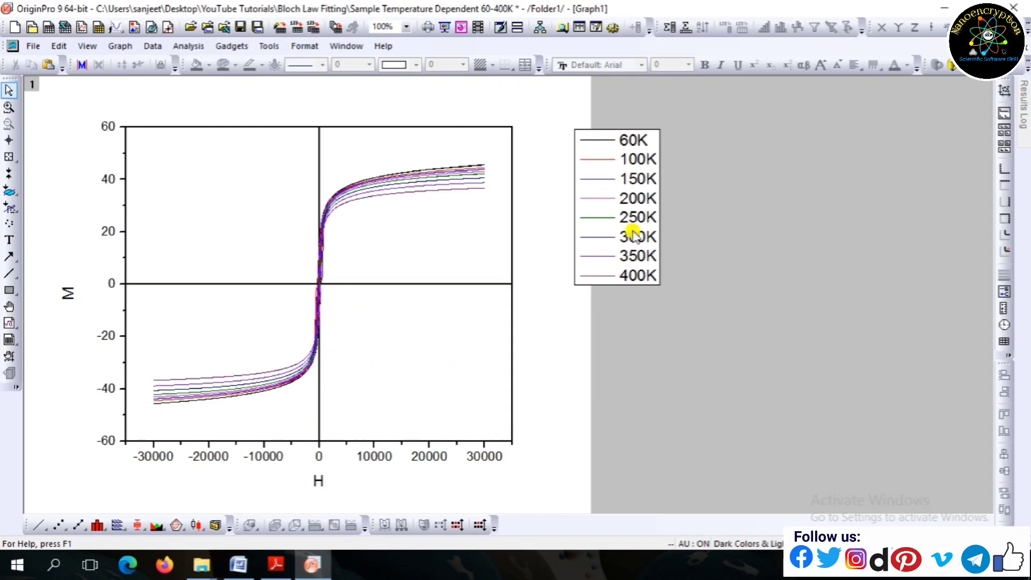
Zoom in on the positive high-field ends of the M-H curves and read the coordinates at the 60K curve's end point
left_click(8, 107)
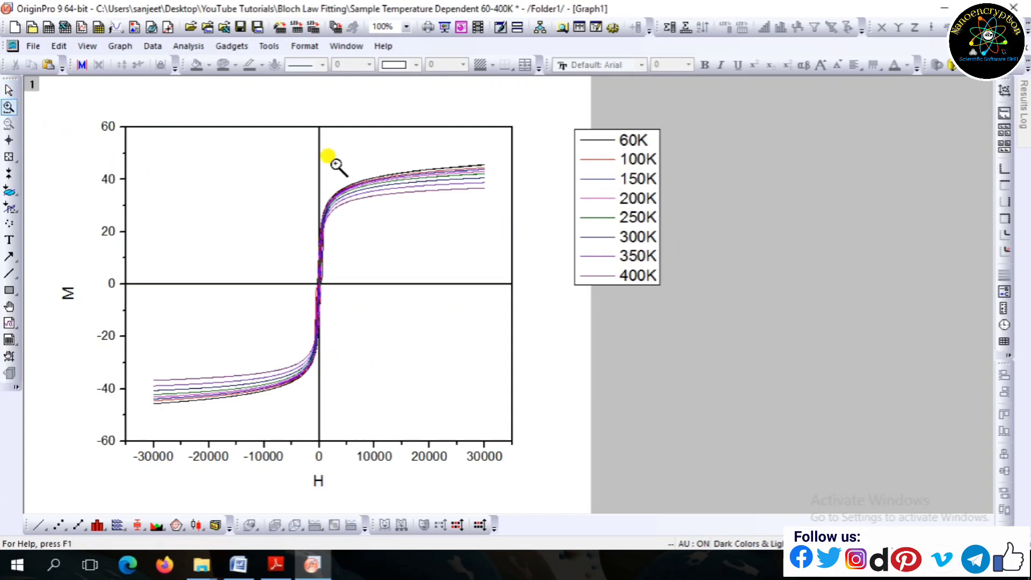
left_click_drag(415, 139, 488, 215)
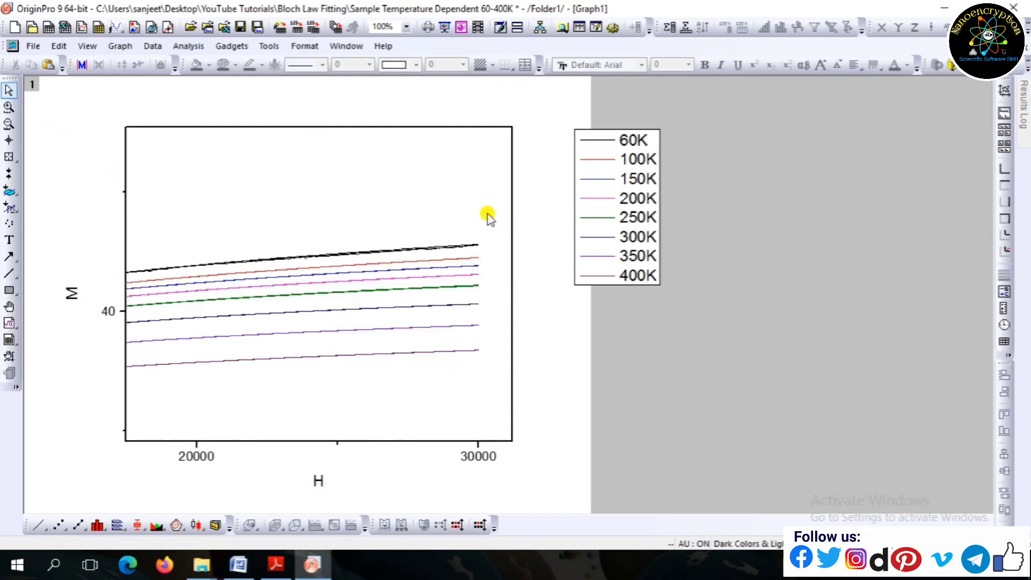
left_click(9, 140)
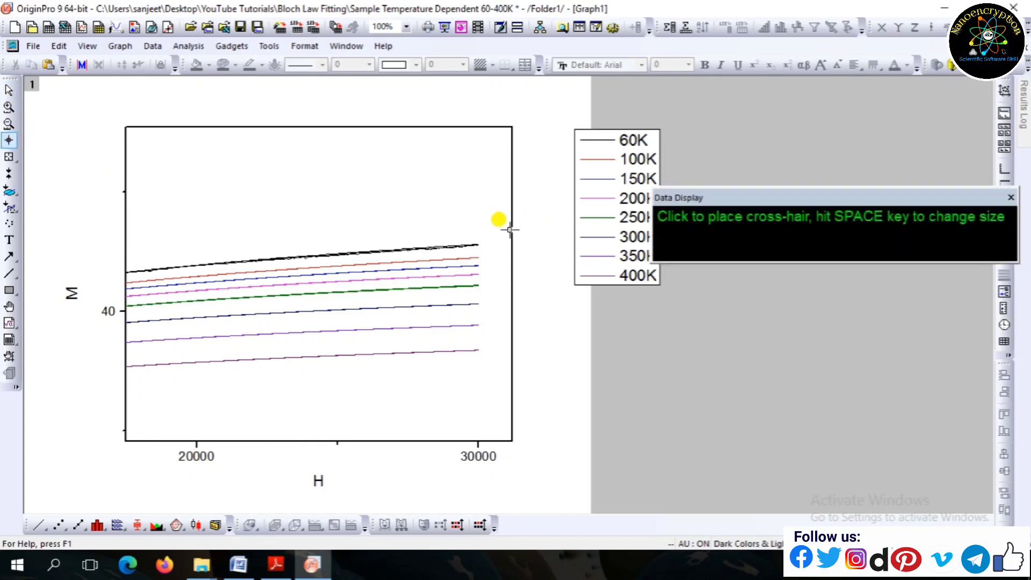
left_click(476, 242)
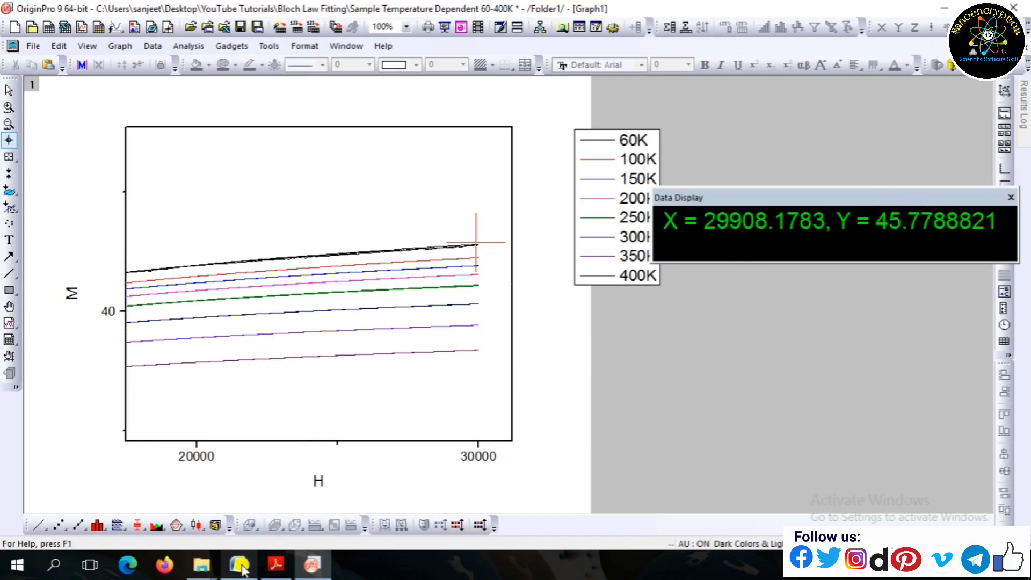
Switch to the Word table and check the Ms(emu/g) values listed for the temperatures from 60 to 400 K
left_click(240, 565)
left_click_drag(439, 274, 375, 302)
left_click_drag(451, 318, 379, 348)
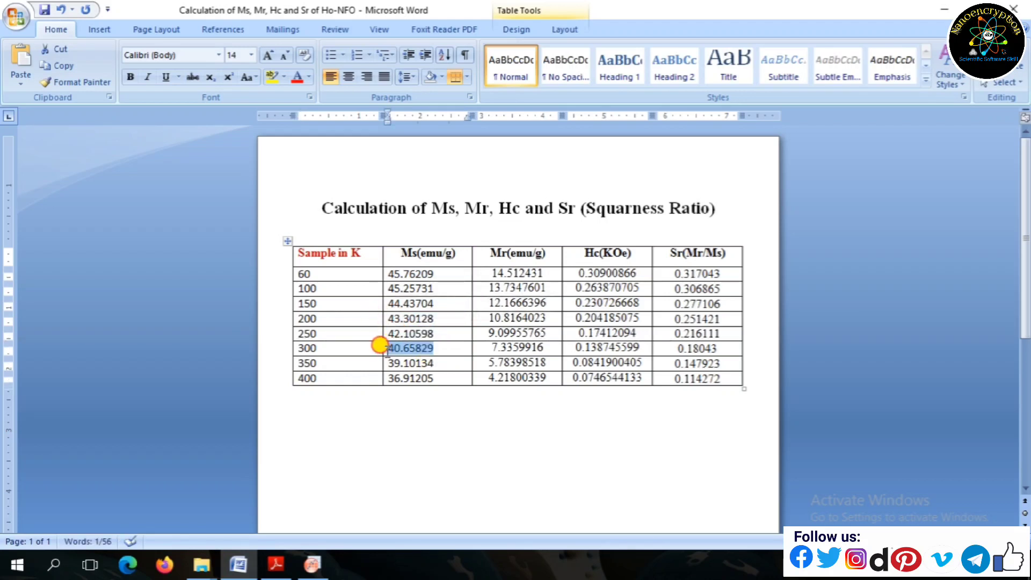
left_click_drag(444, 363, 365, 363)
left_click_drag(445, 376, 322, 378)
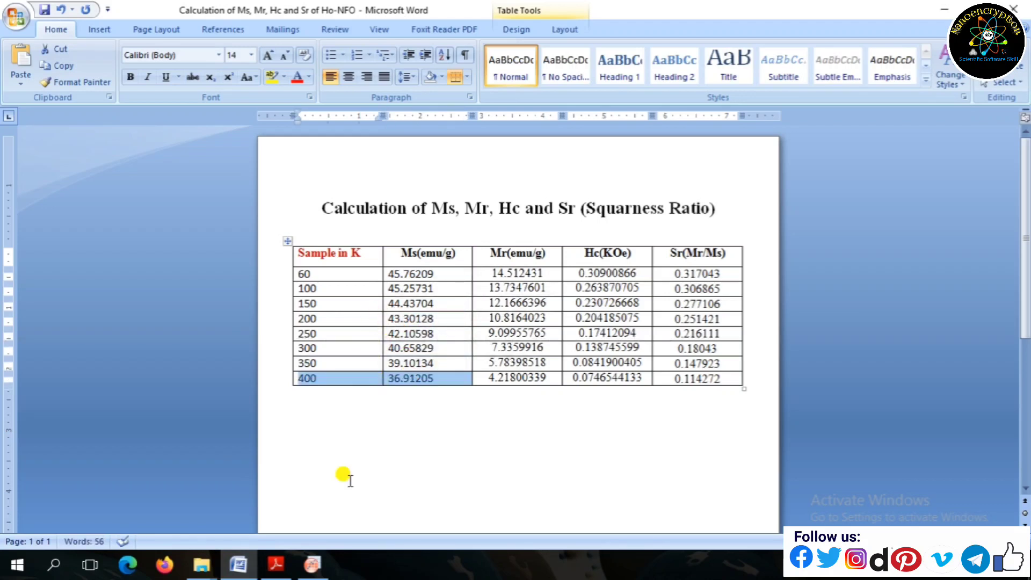
Return to the Origin graph, read the end point of the 100K curve, and restore the full-scale view
left_click(312, 564)
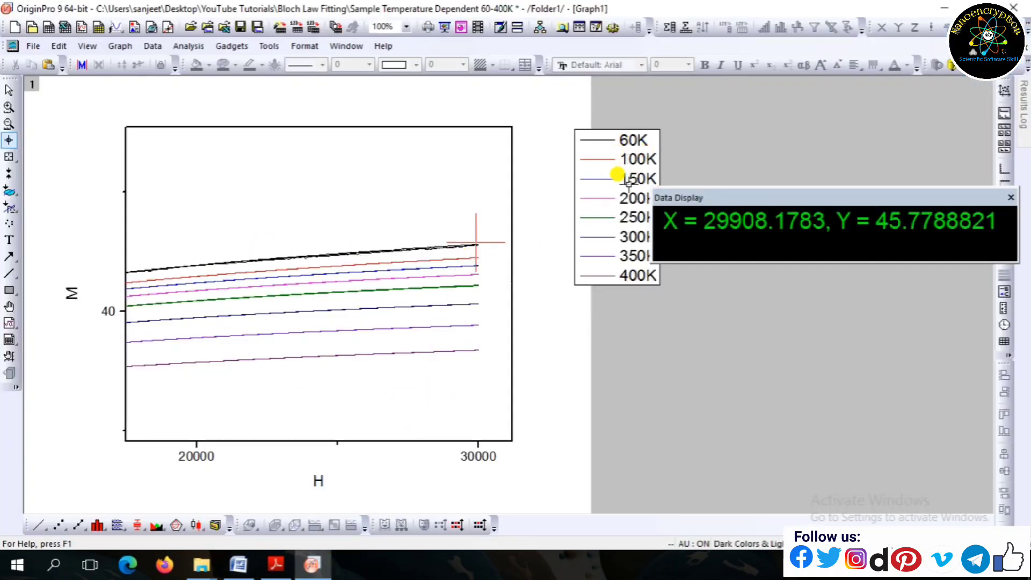
left_click(1011, 198)
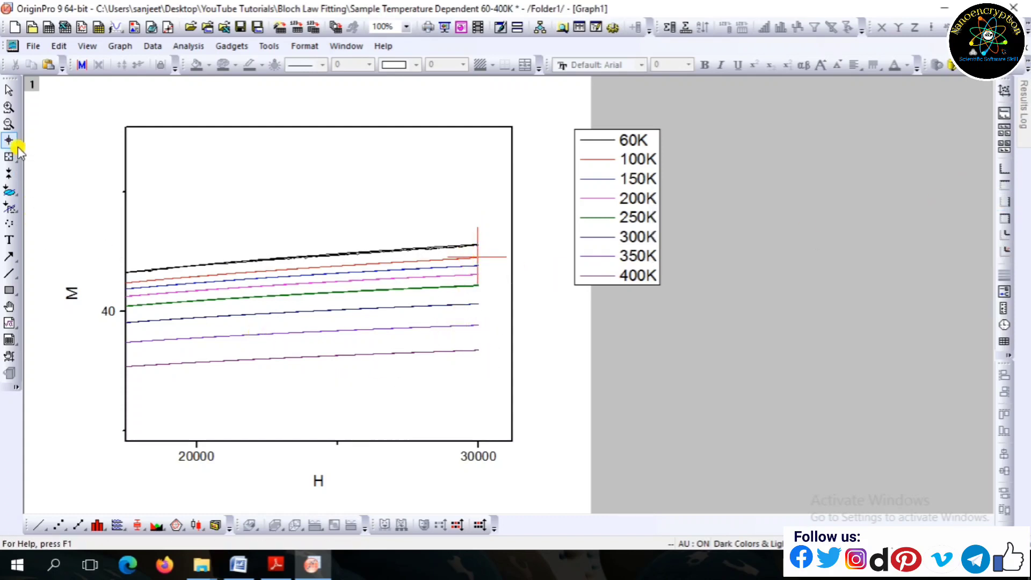
left_click(8, 123)
Set the line width of all the M-H curves to 1.5
left_click(401, 173)
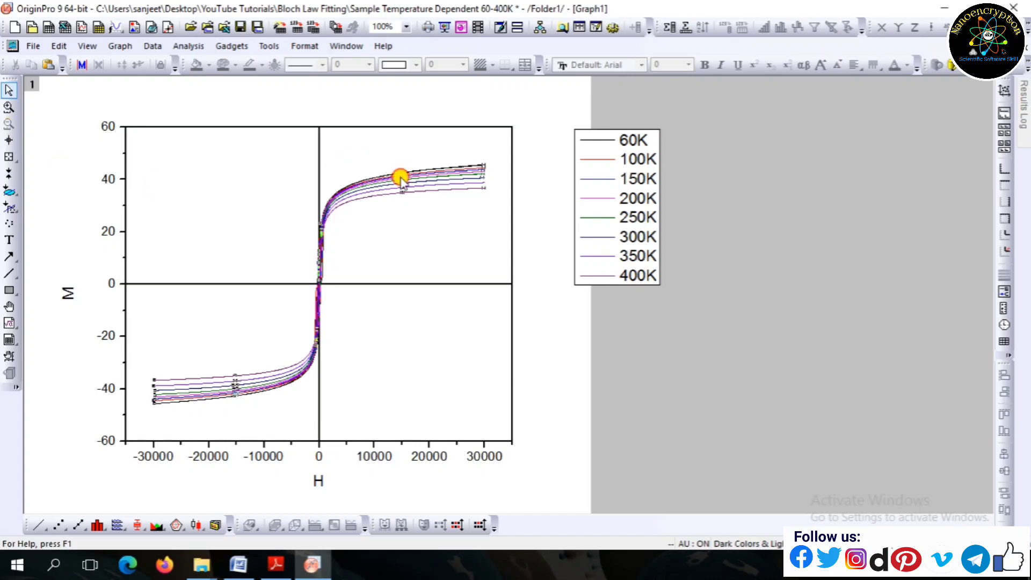
left_click(369, 65)
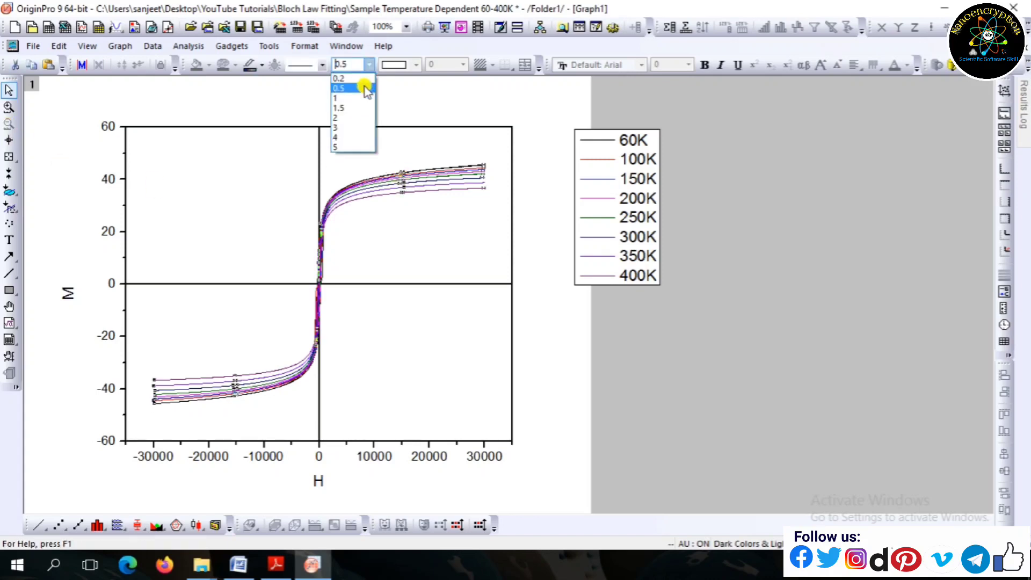
left_click(340, 110)
left_click(516, 239)
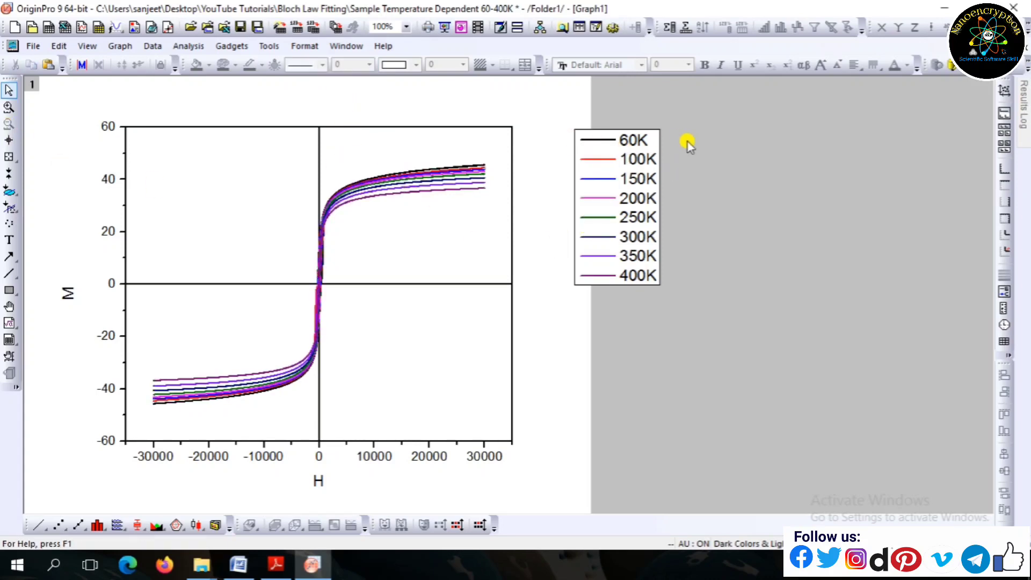
Minimize the open windows, start a new OriginPro 9.0 64Bit session from the desktop, and maximize its empty Book1 worksheet
left_click(944, 4)
left_click(945, 6)
left_click(947, 6)
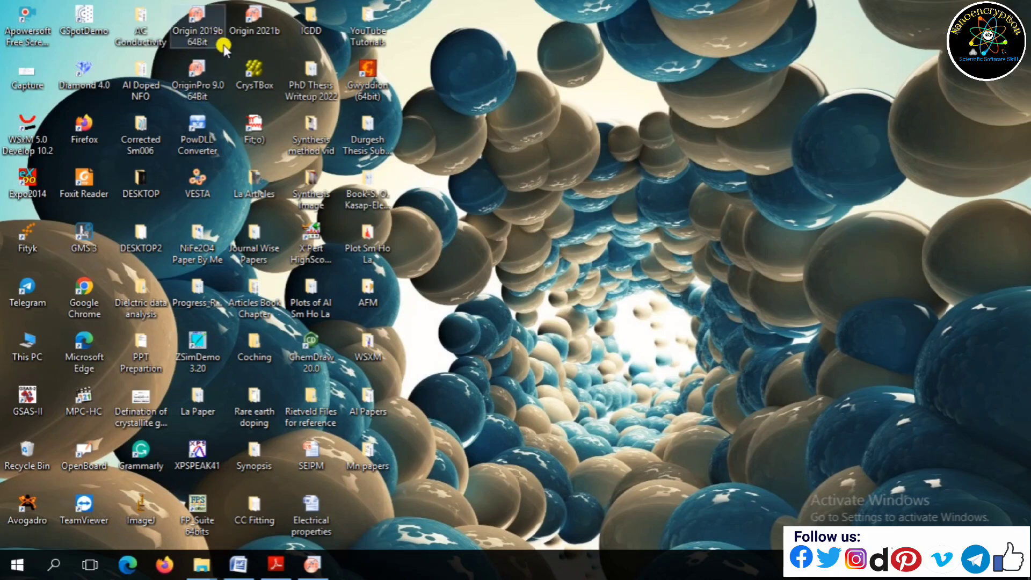
left_click(201, 74)
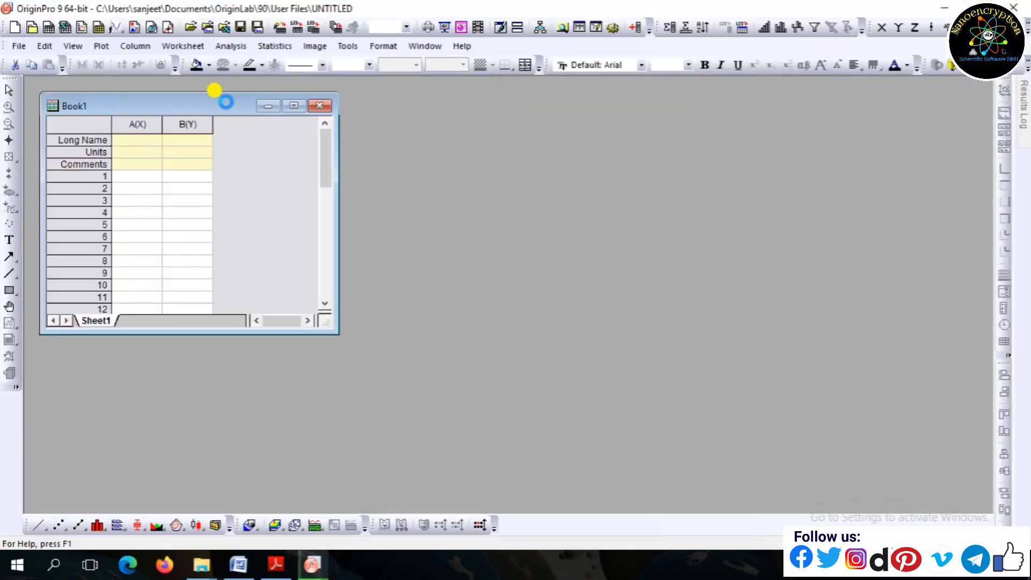
left_click(298, 106)
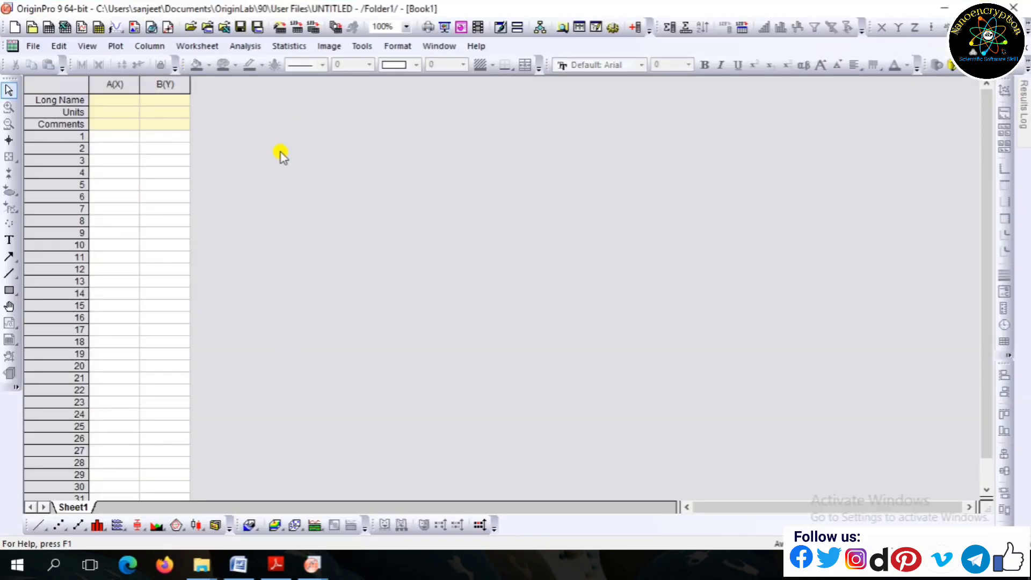
Copy the temperatures 60 to 400 from the Word table's Sample in K column into column A(X) of the new Origin worksheet, starting at row 1
left_click(239, 563)
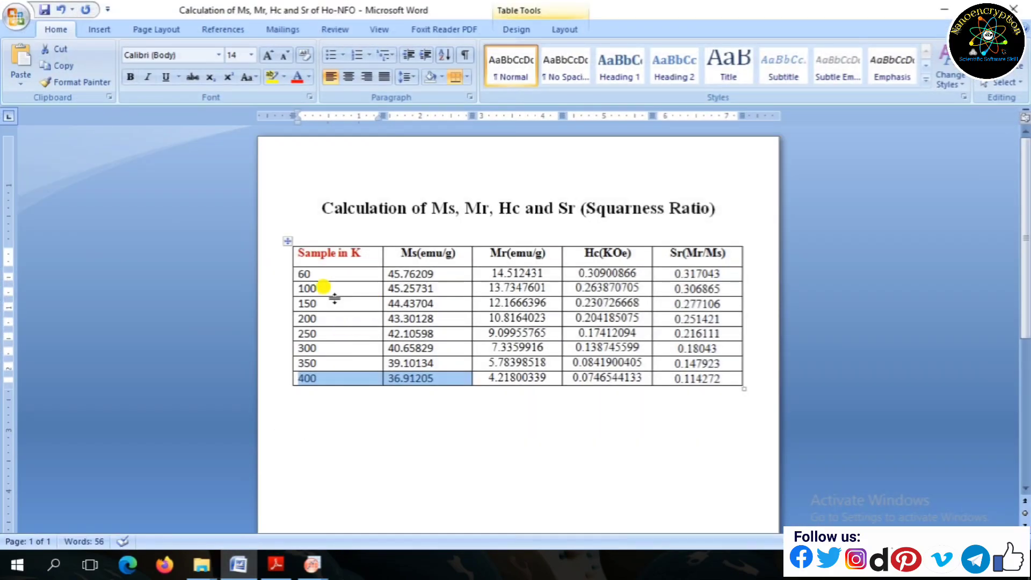
left_click_drag(293, 271, 317, 364)
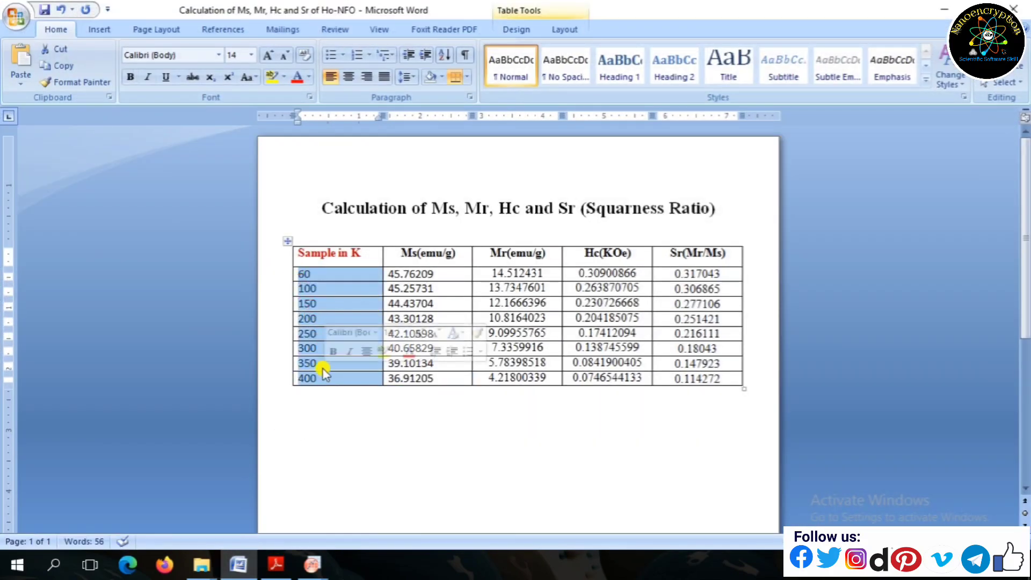
right_click(313, 364)
left_click(349, 200)
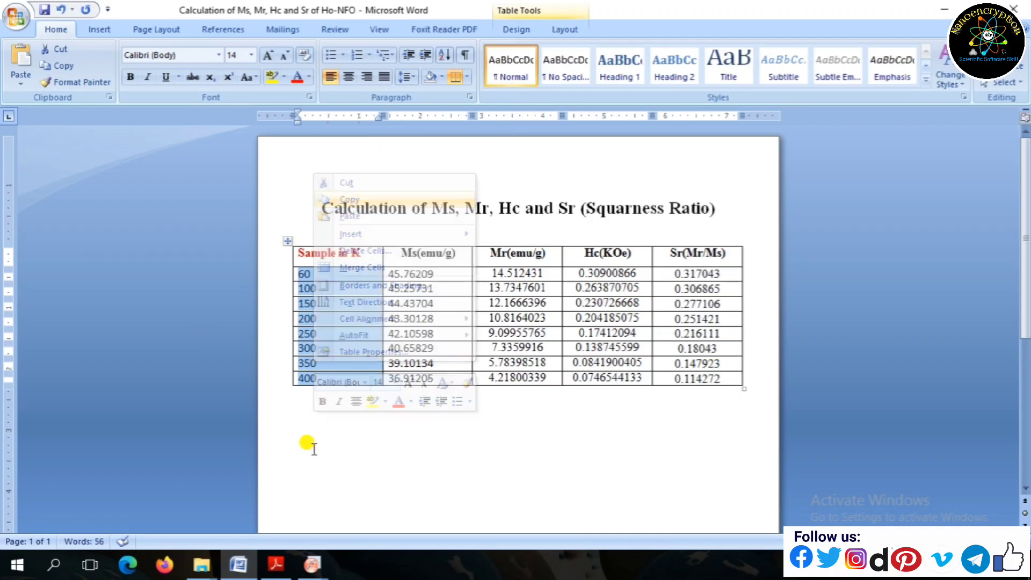
left_click(310, 564)
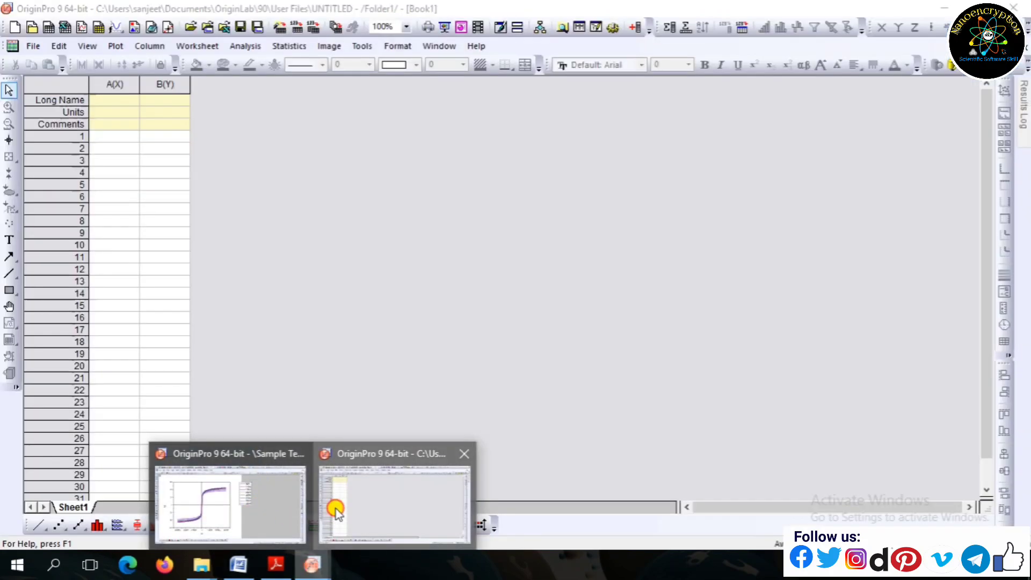
left_click(334, 509)
left_click(123, 137)
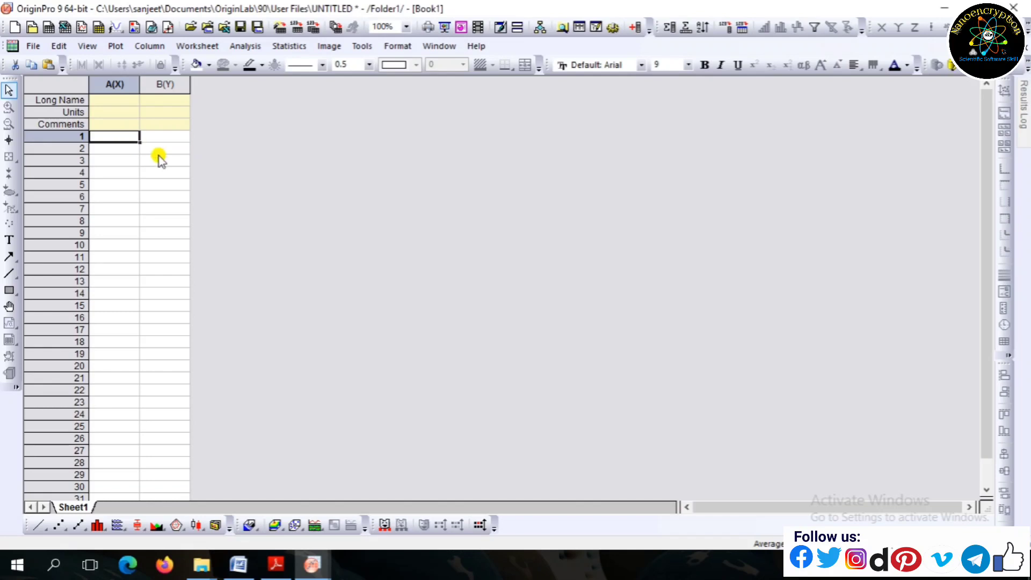
left_click(159, 159)
left_click(123, 138)
key("ctrl+v")
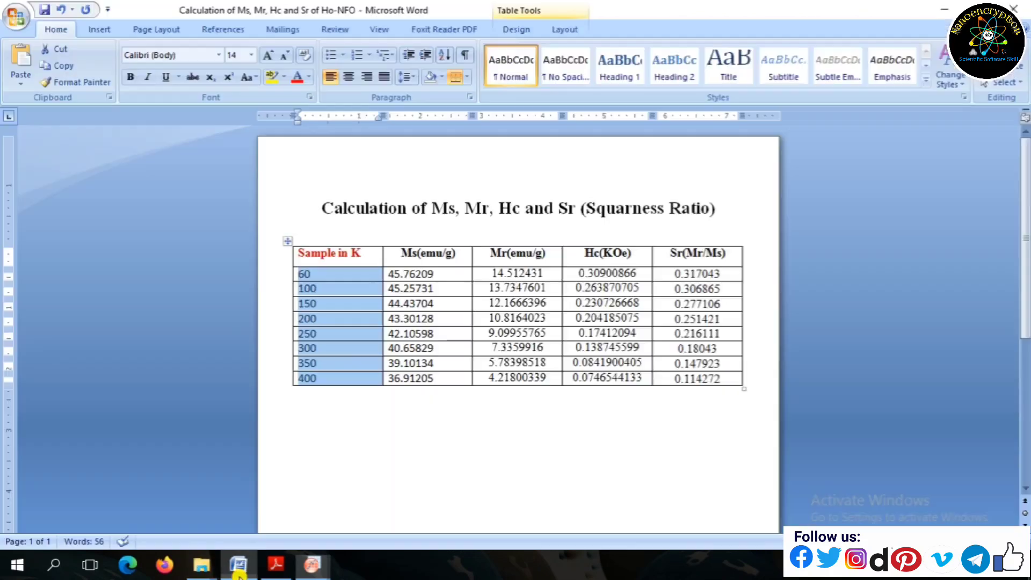
Copy the Ms(emu/g) values for 60 to 400 K from the Word table into column B(Y) of Book1, starting at row 1
left_click(238, 564)
left_click_drag(387, 268, 451, 380)
right_click(417, 359)
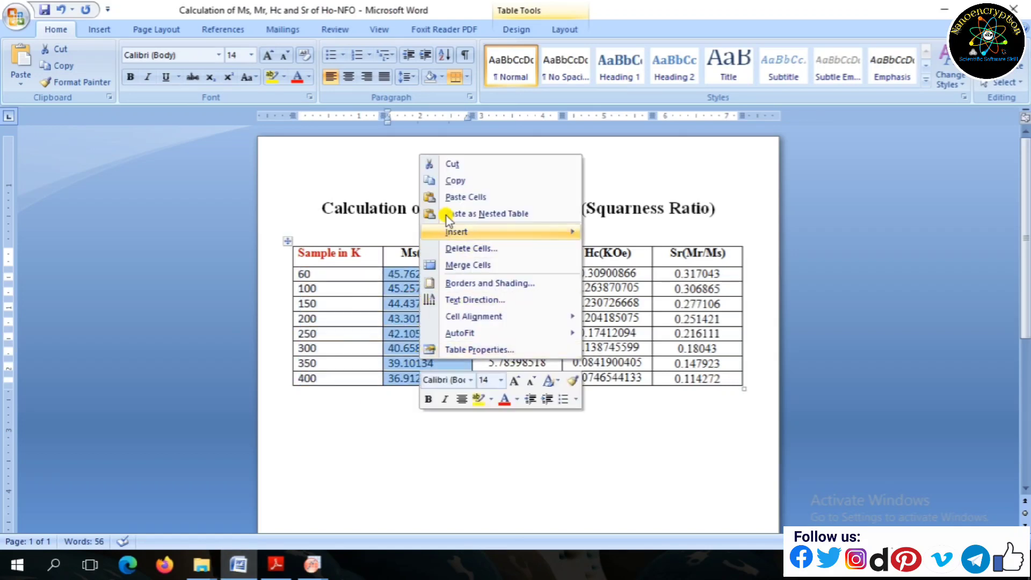
left_click(445, 180)
left_click(312, 564)
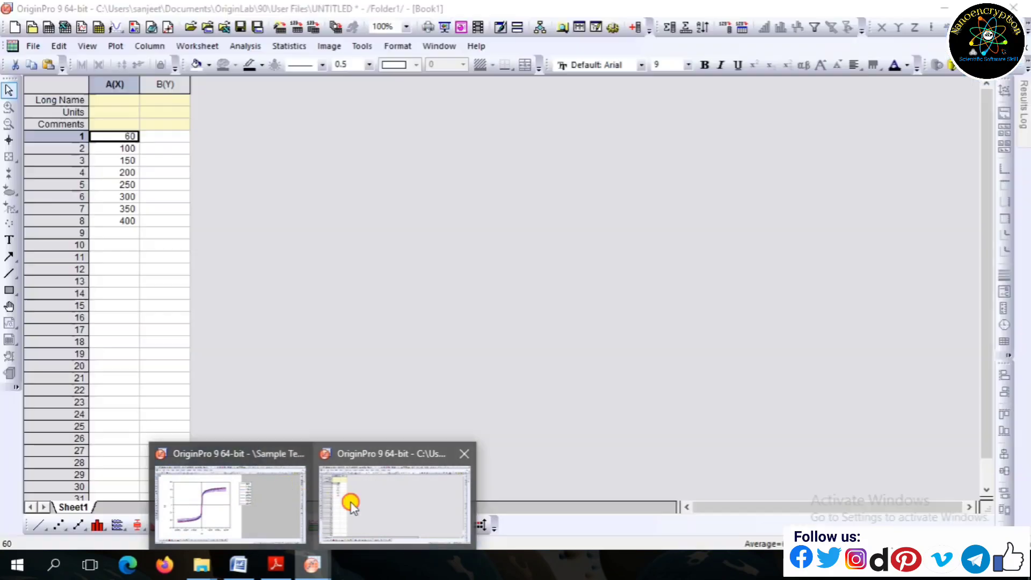
left_click(349, 453)
left_click(173, 137)
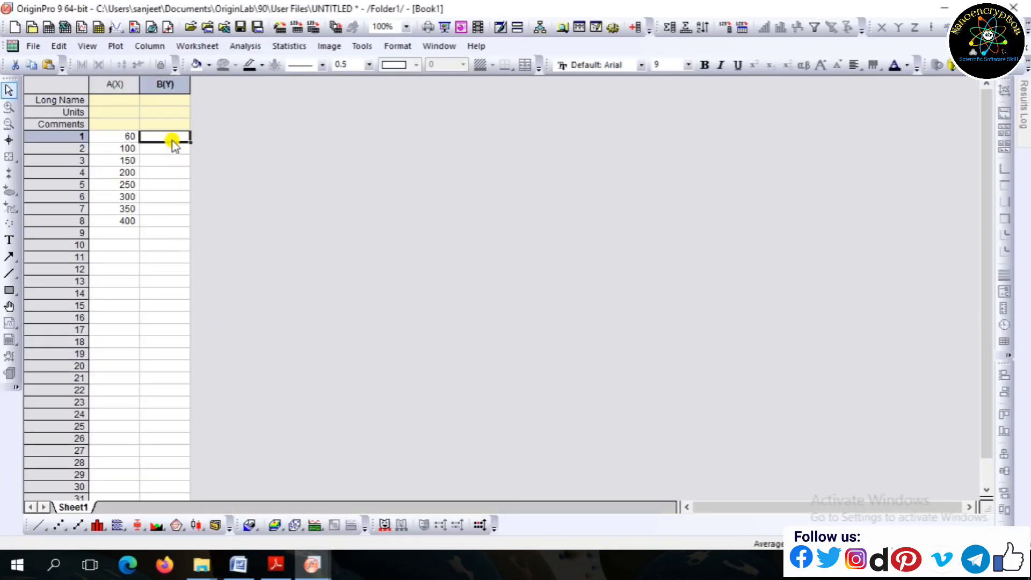
key("ctrl+v")
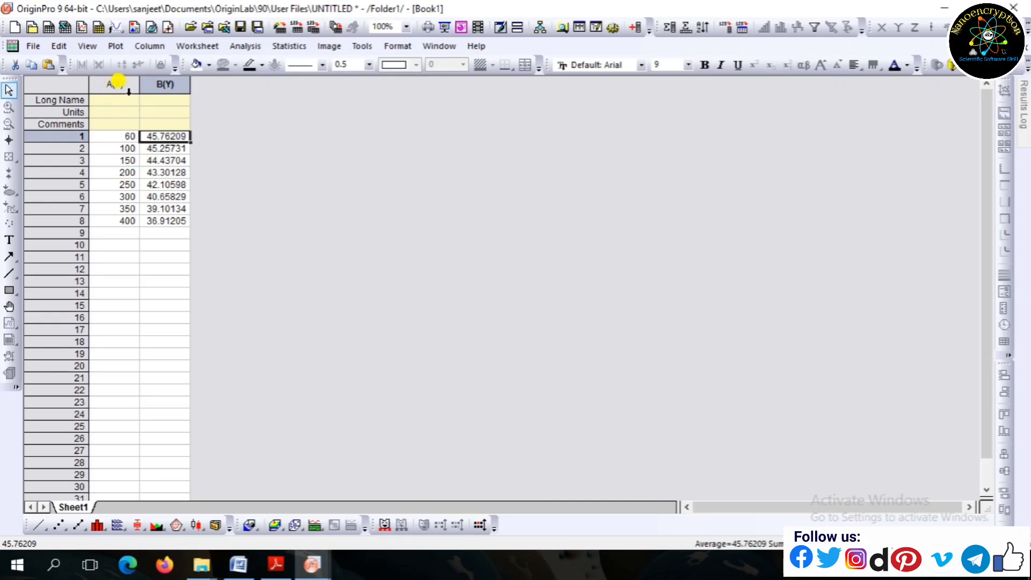
Plot columns A(X) and B(Y) as a scatter graph and add opposite lines on both axes to frame it
left_click_drag(117, 83, 147, 84)
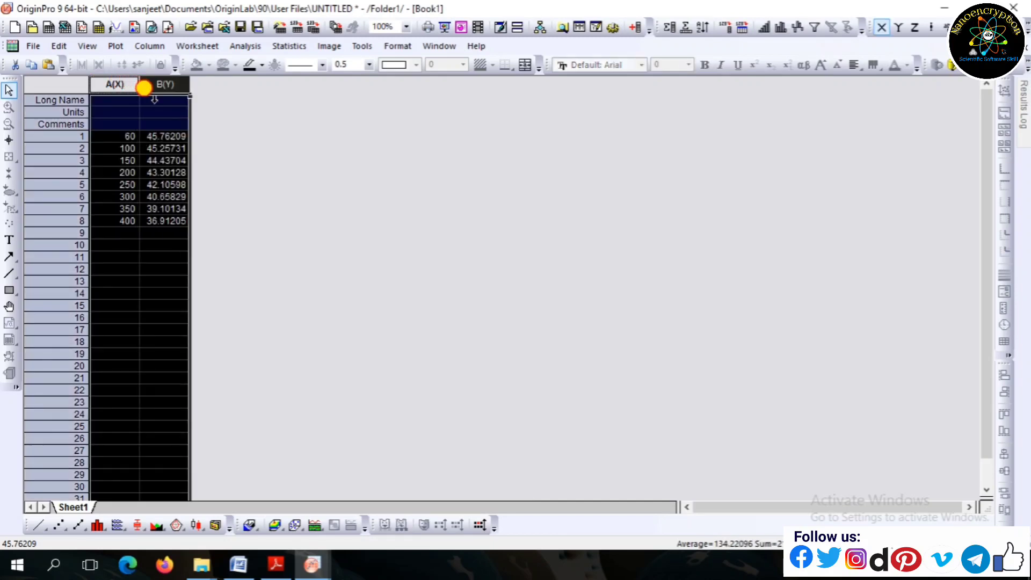
left_click(53, 527)
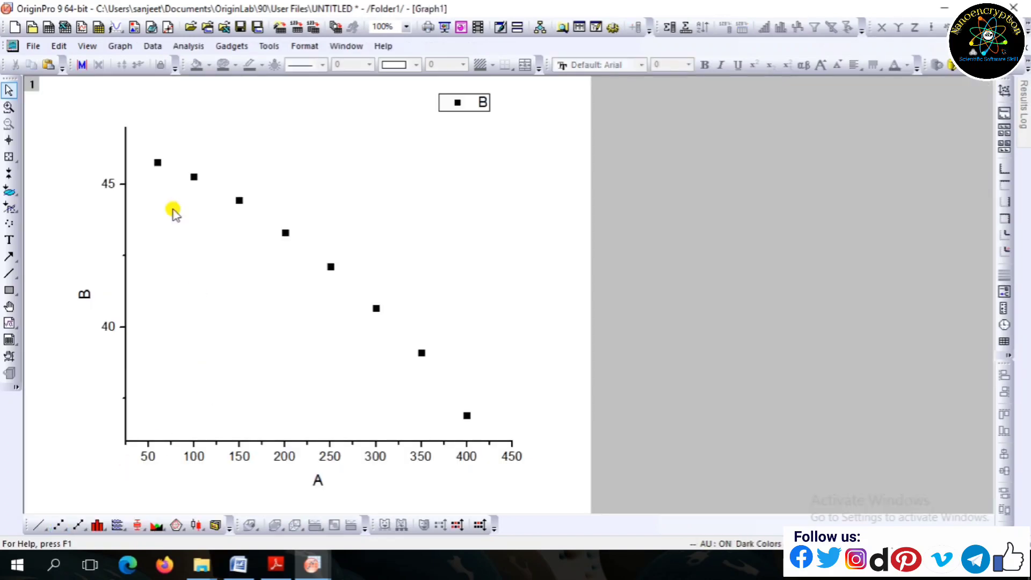
double_click(276, 460)
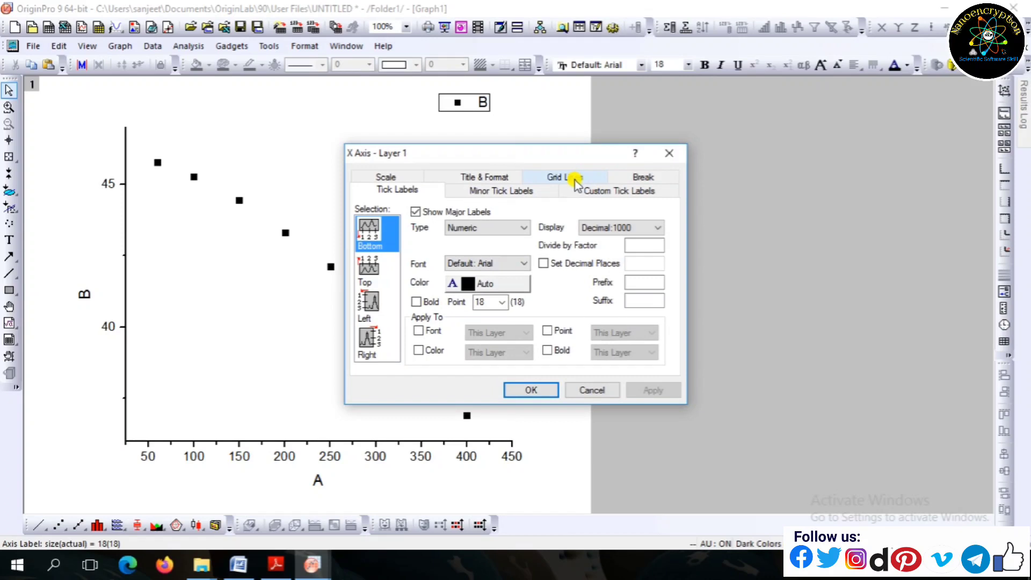
left_click(570, 177)
left_click(574, 324)
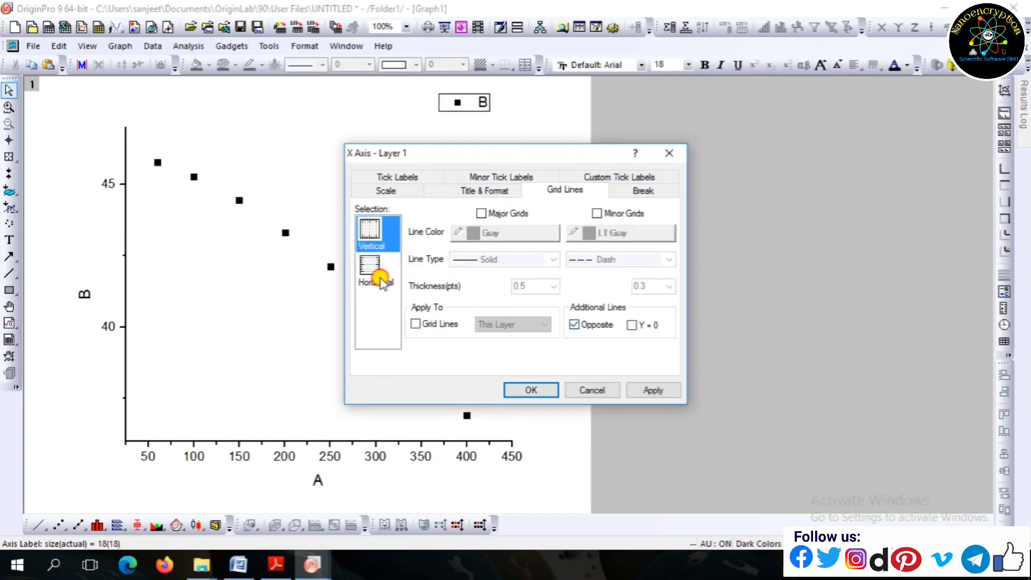
left_click(379, 278)
left_click(575, 324)
left_click(532, 391)
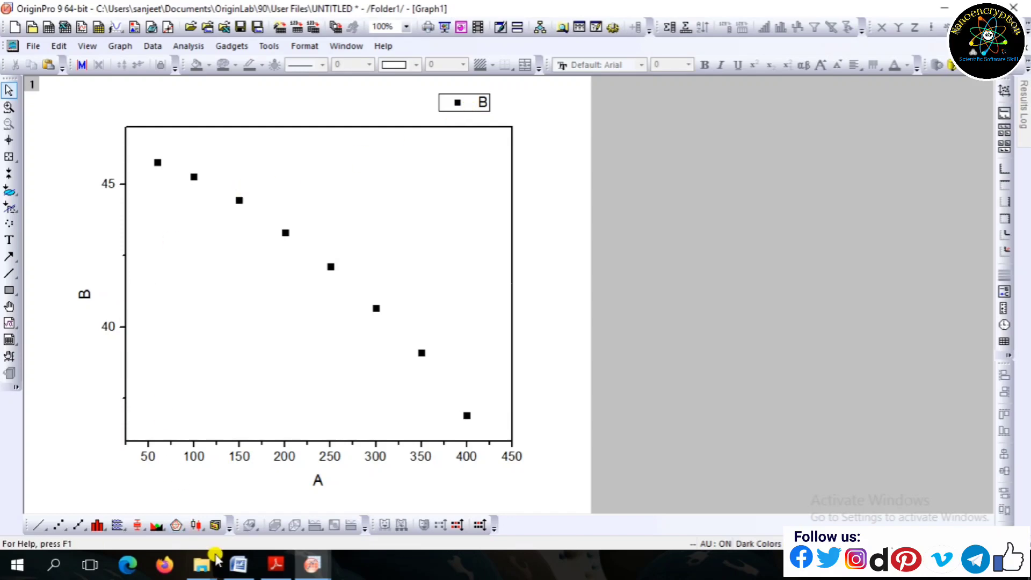
Switch to the PDF in Adobe Reader and review equation (50) and the modified Bloch's law fit in Fig. 19(a)
left_click(276, 564)
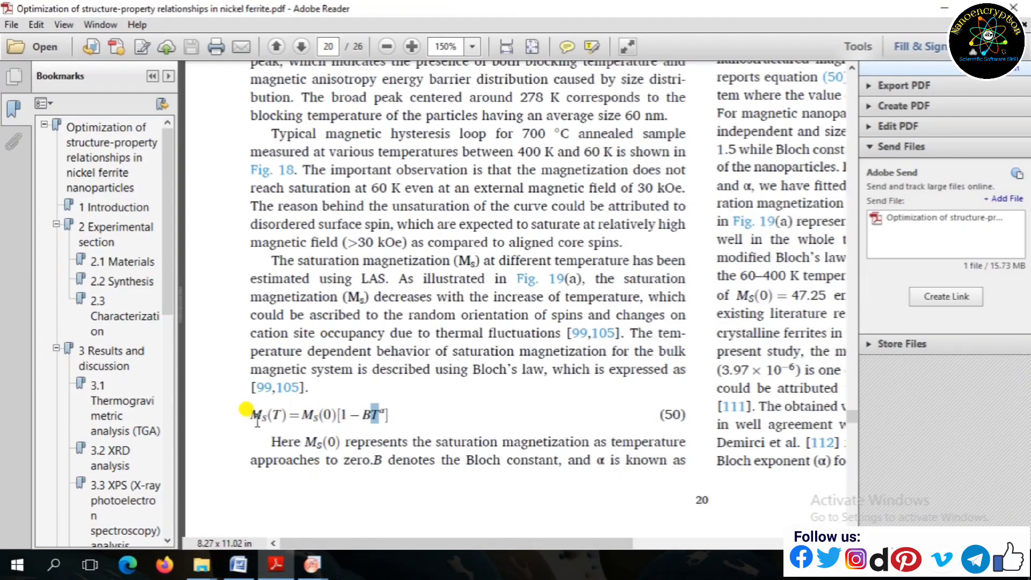
left_click_drag(246, 410, 426, 410)
left_click(442, 417)
scroll(455, 427, "down", 1)
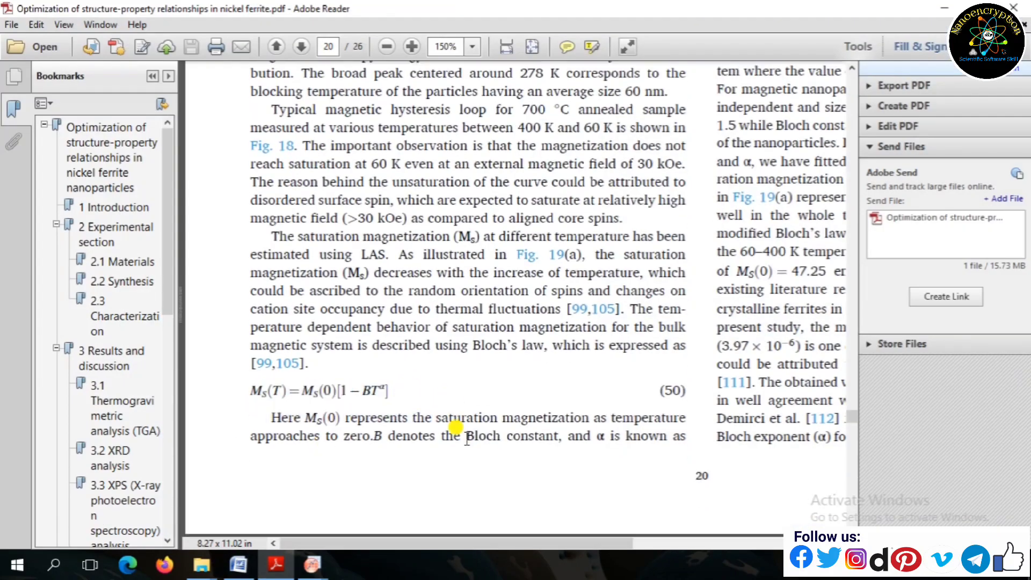
scroll(456, 427, "down", 2)
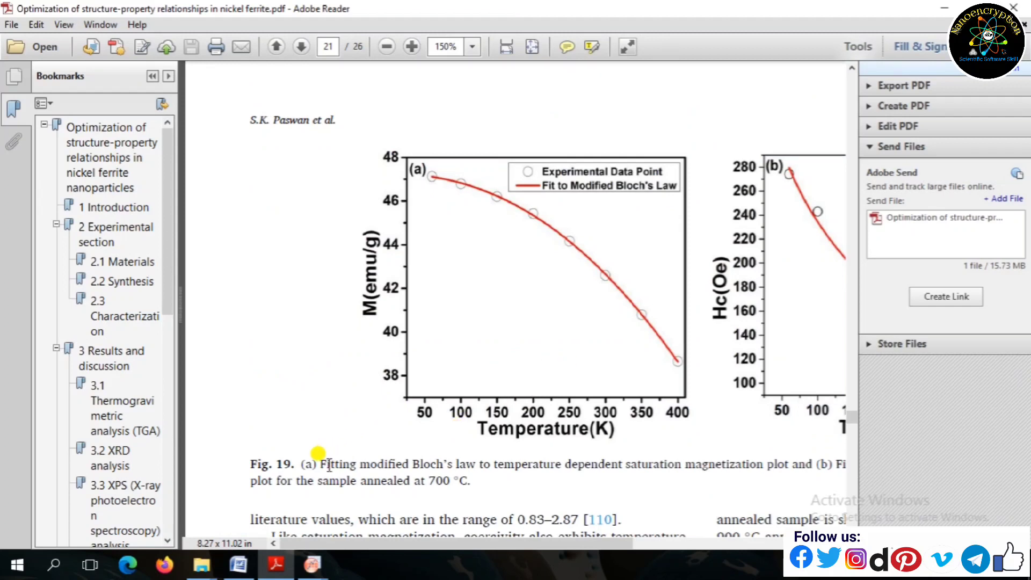
Highlight the phrase "Fitting modified Bloch's law" in the Fig. 19 caption and switch back to the scatter graph in Origin
left_click_drag(322, 465, 475, 465)
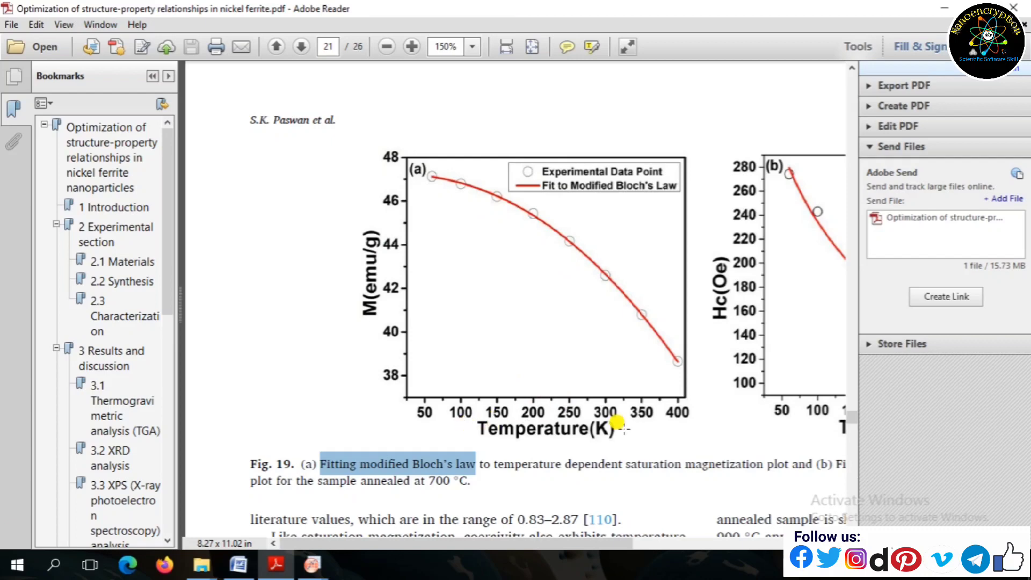
mouse_move(312, 564)
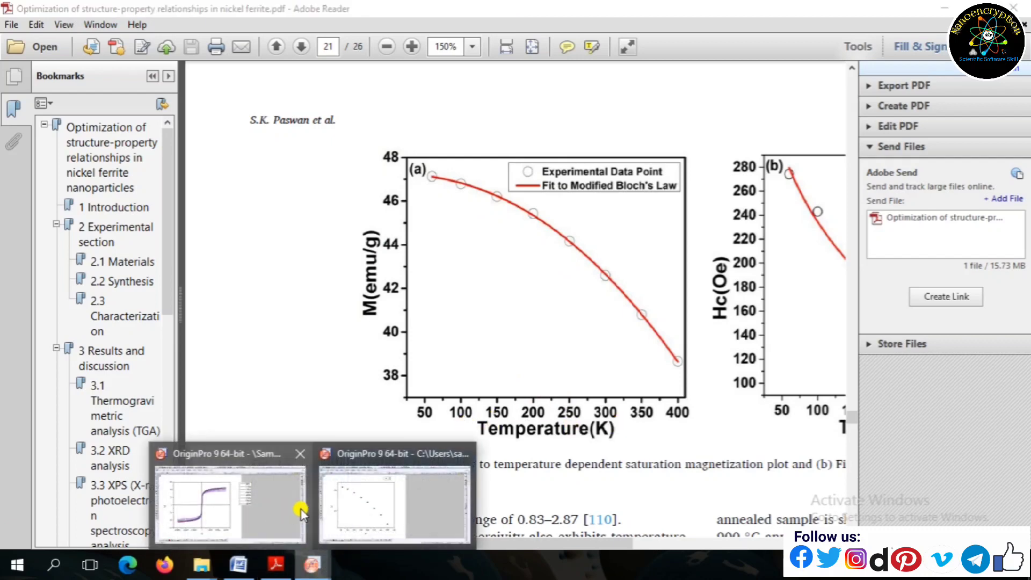
left_click(220, 367)
Replace the graph's Y-axis title with "M(emu/g)" and make it bold
double_click(85, 293)
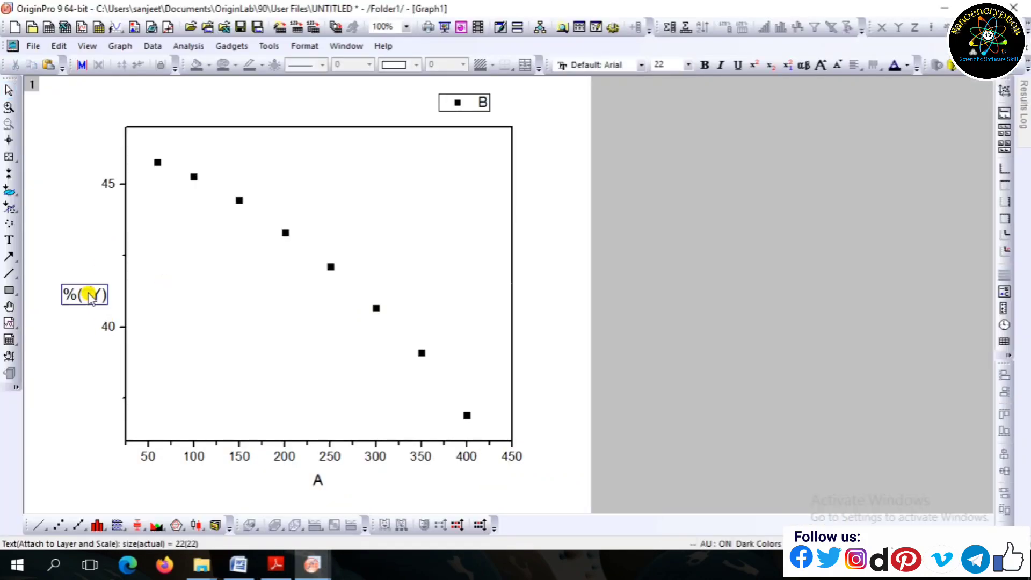
key("ctrl+a")
key("BackSpace")
type("M(emu")
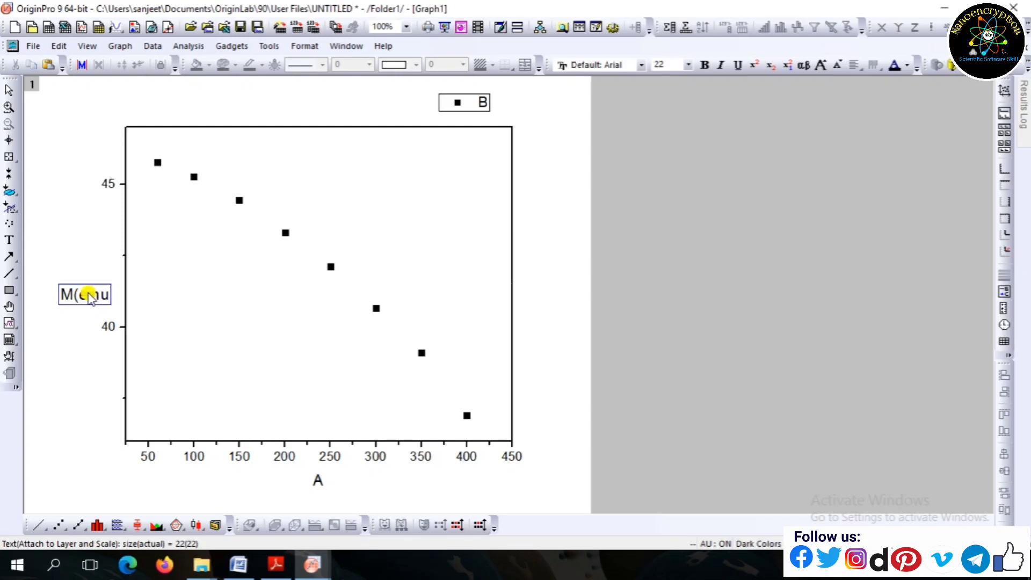
type("/g)")
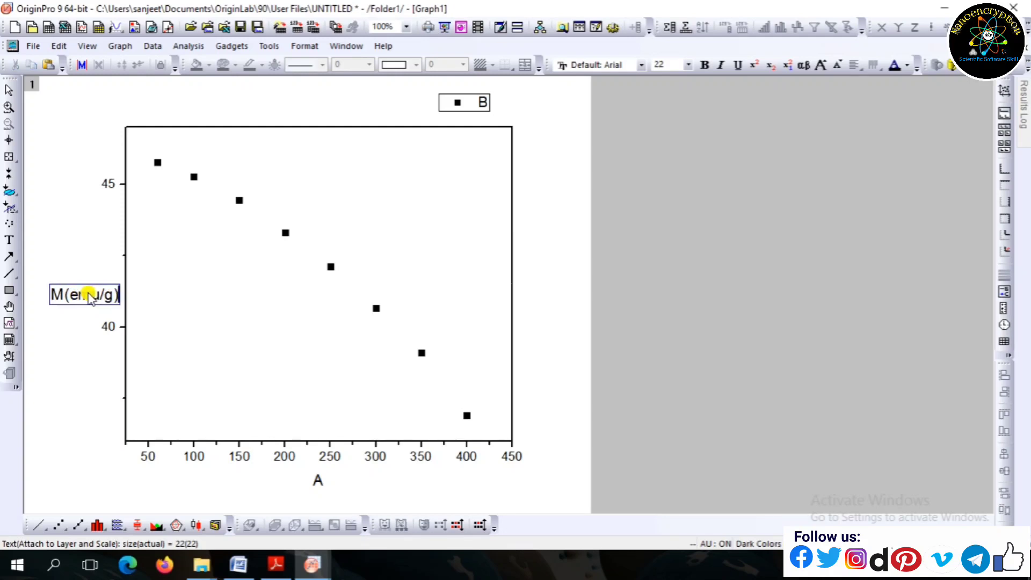
key("ctrl+a")
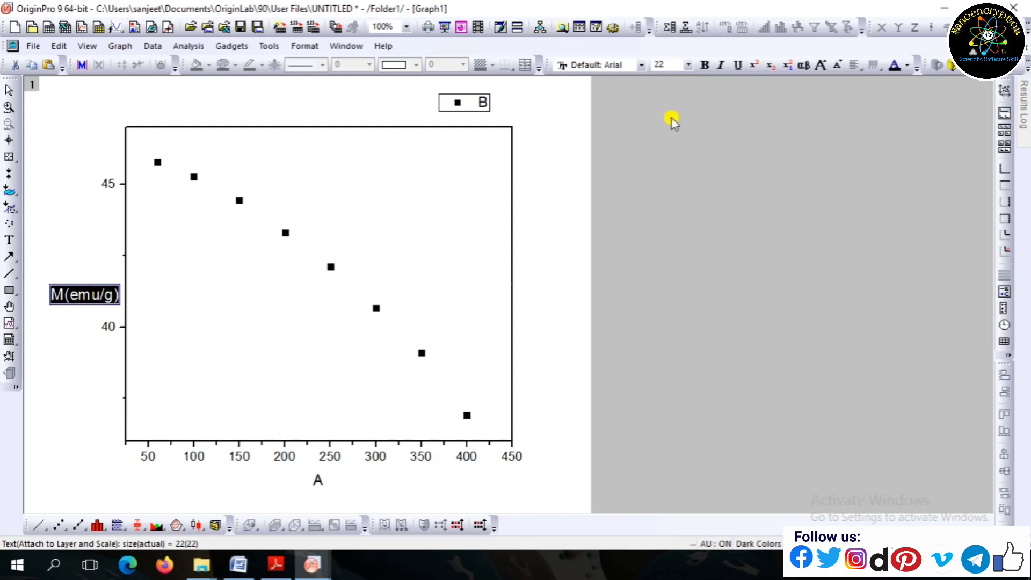
left_click(705, 65)
left_click(575, 208)
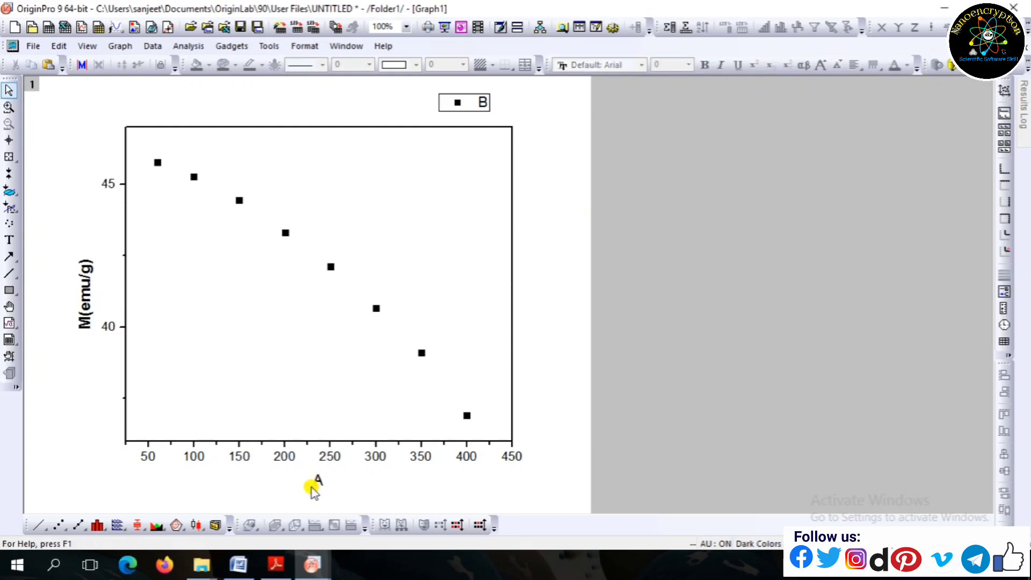
Replace the graph's X-axis title with "Temperature(K)" and make it bold
double_click(318, 483)
key("ctrl+a")
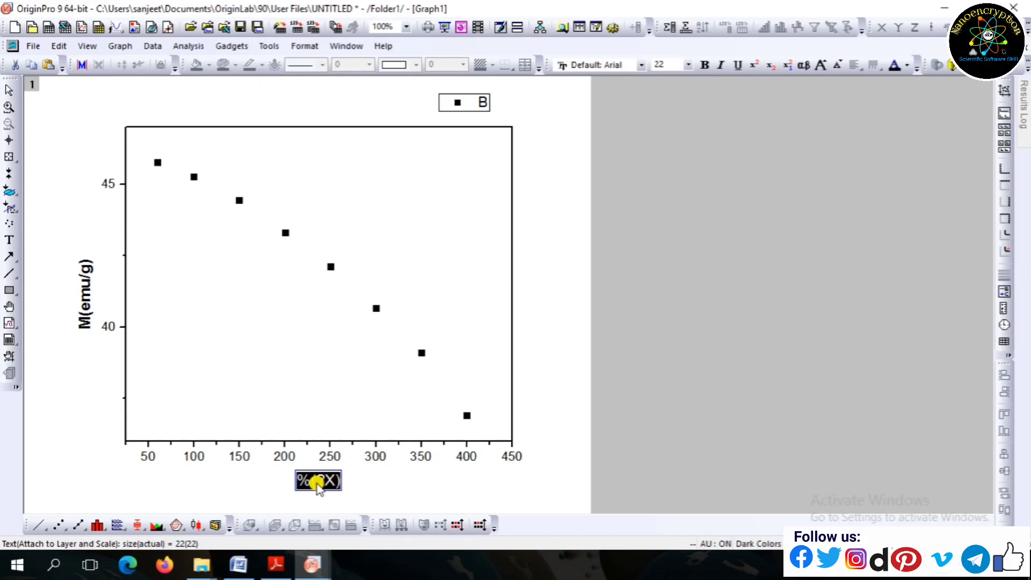
key("Delete")
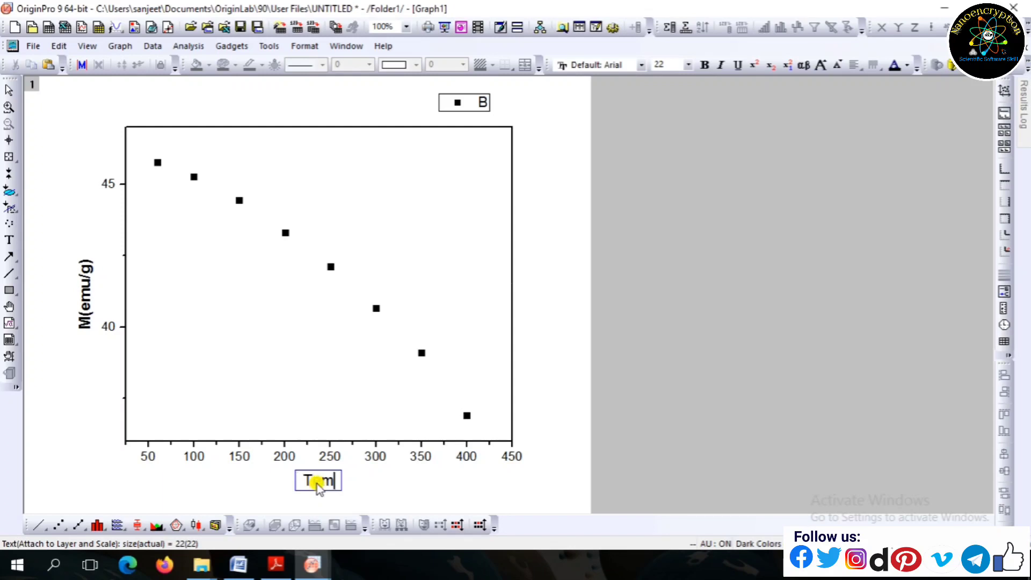
type("Temperatur")
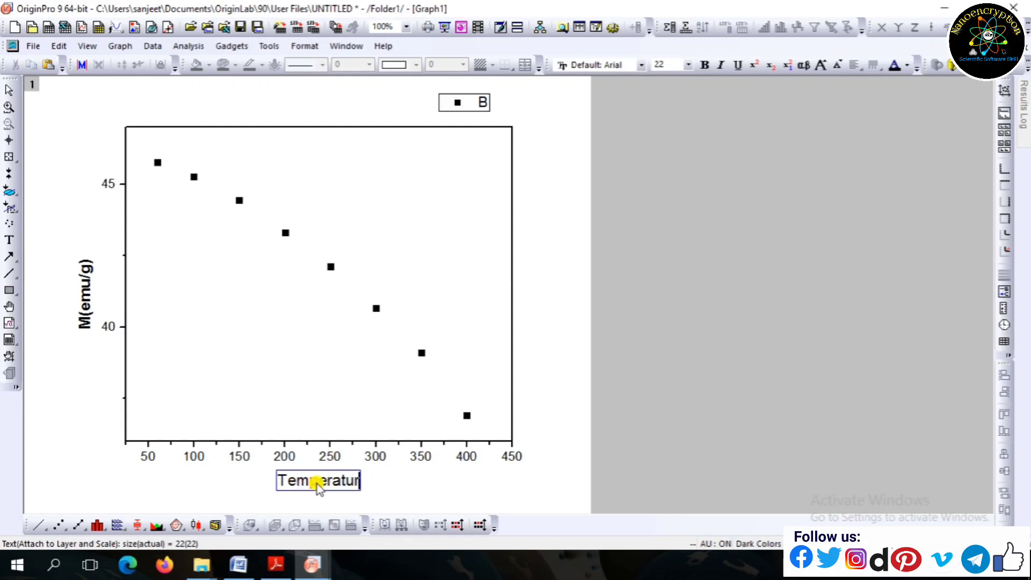
type("e(")
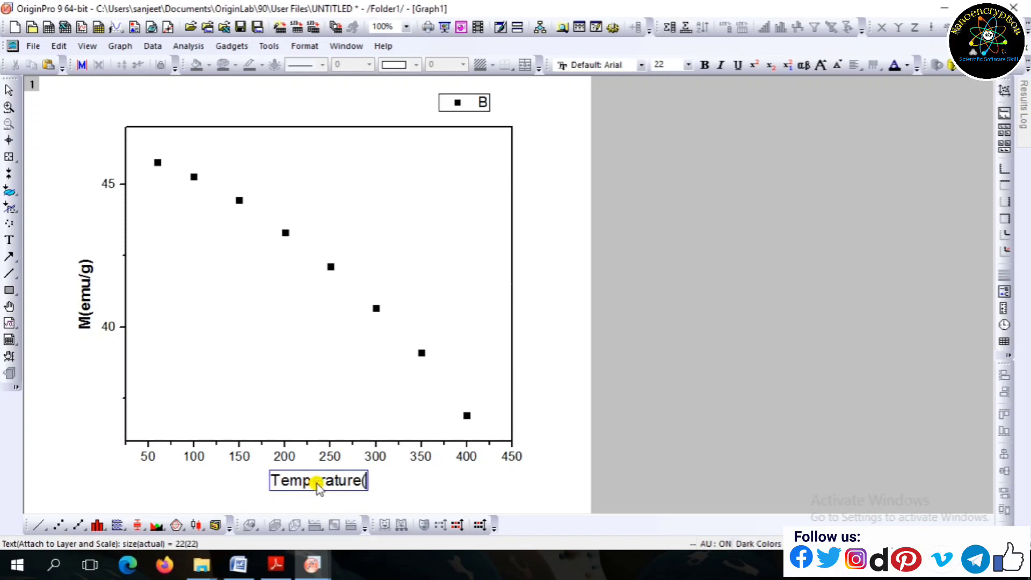
type("K)")
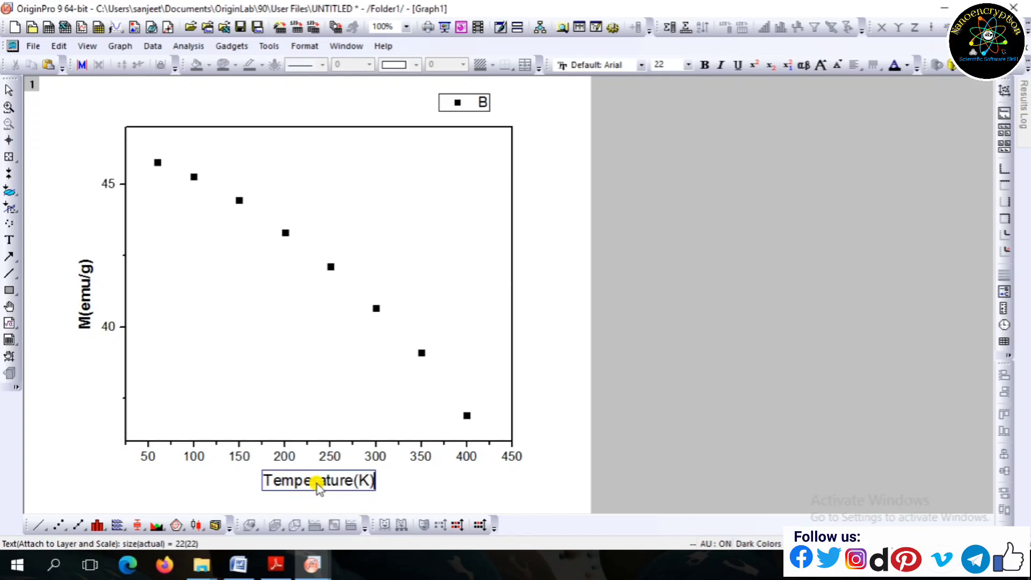
key("ctrl+a")
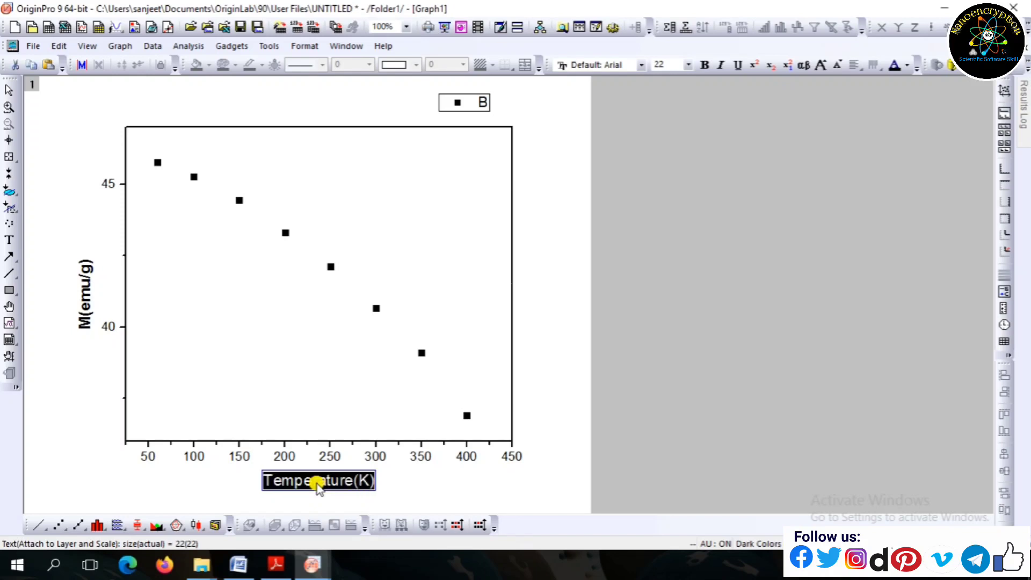
left_click(706, 65)
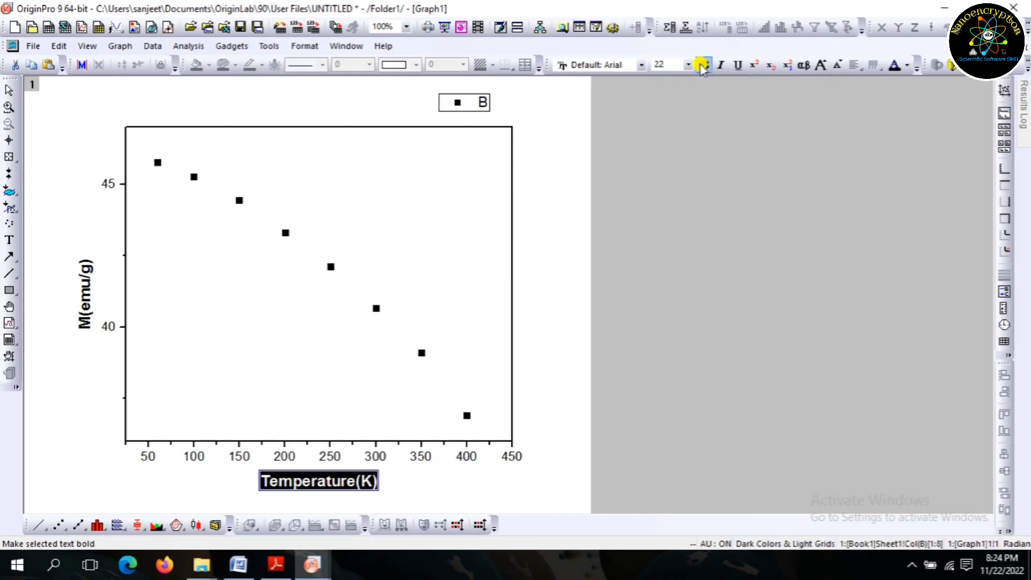
left_click(562, 278)
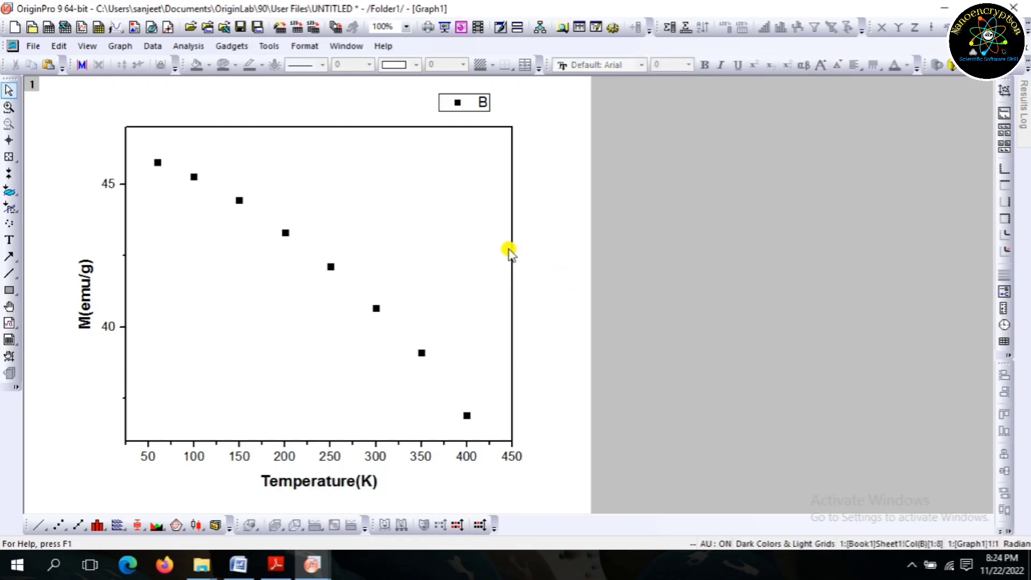
Save the project as "Sample Temperature Dependent 60-400" in the Bloch Law Fitting folder
left_click(240, 26)
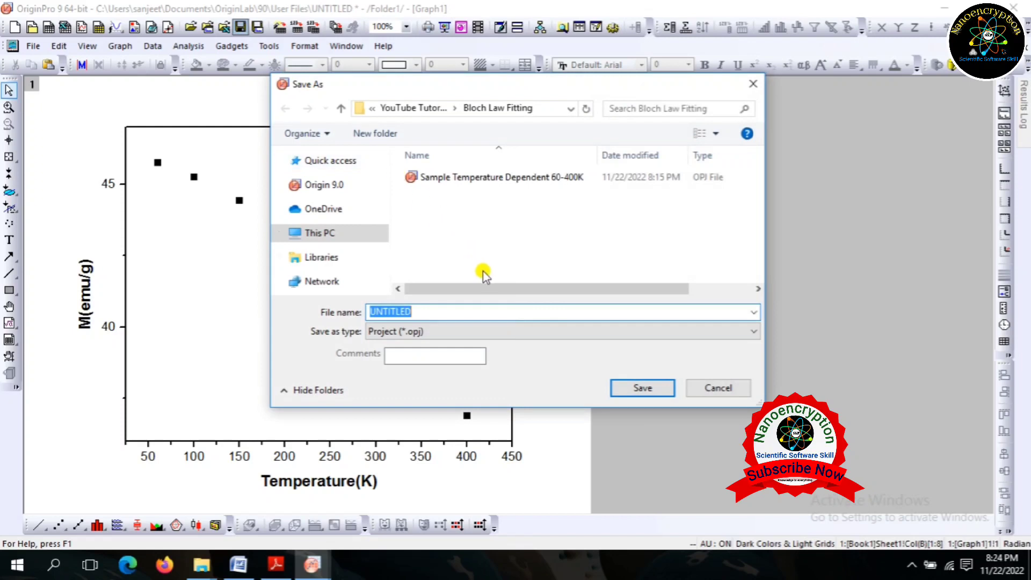
left_click(445, 180)
left_click(503, 311)
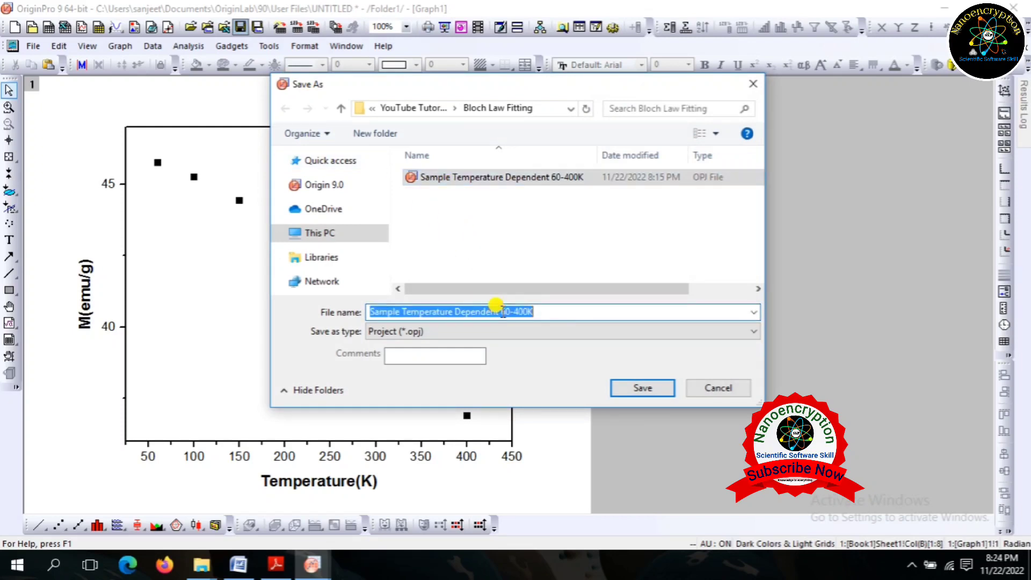
left_click(398, 309)
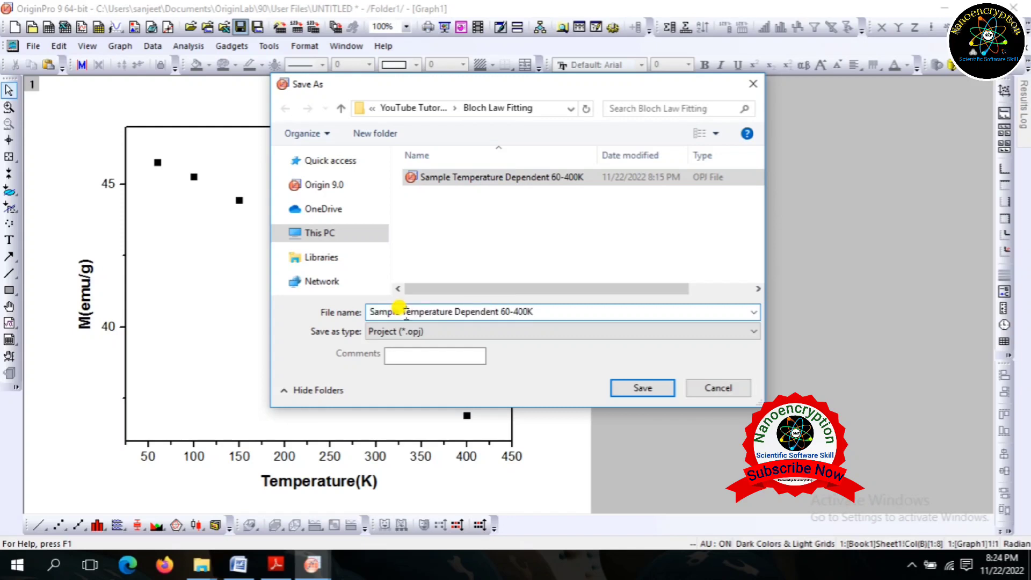
key("BackSpace")
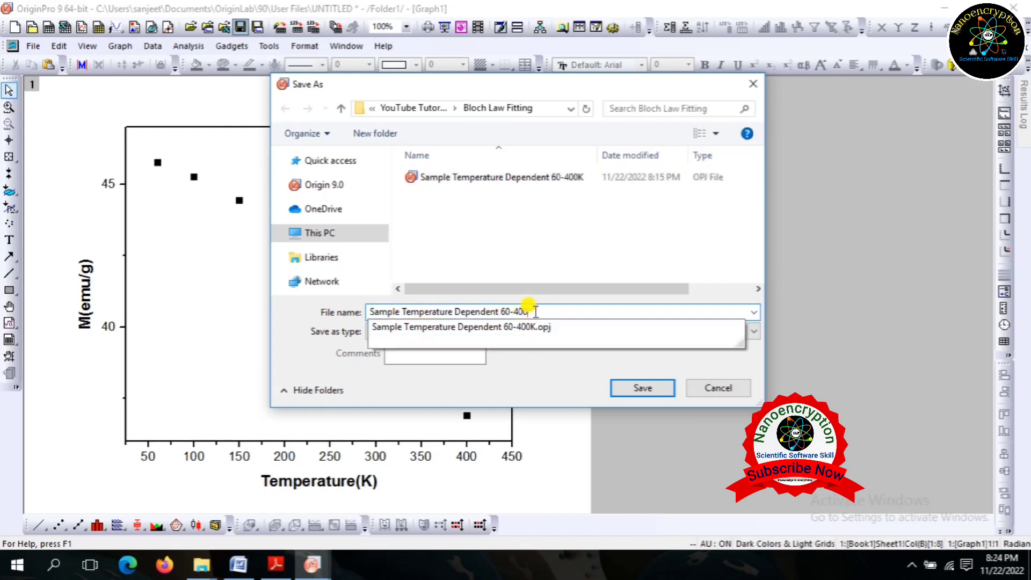
left_click(537, 266)
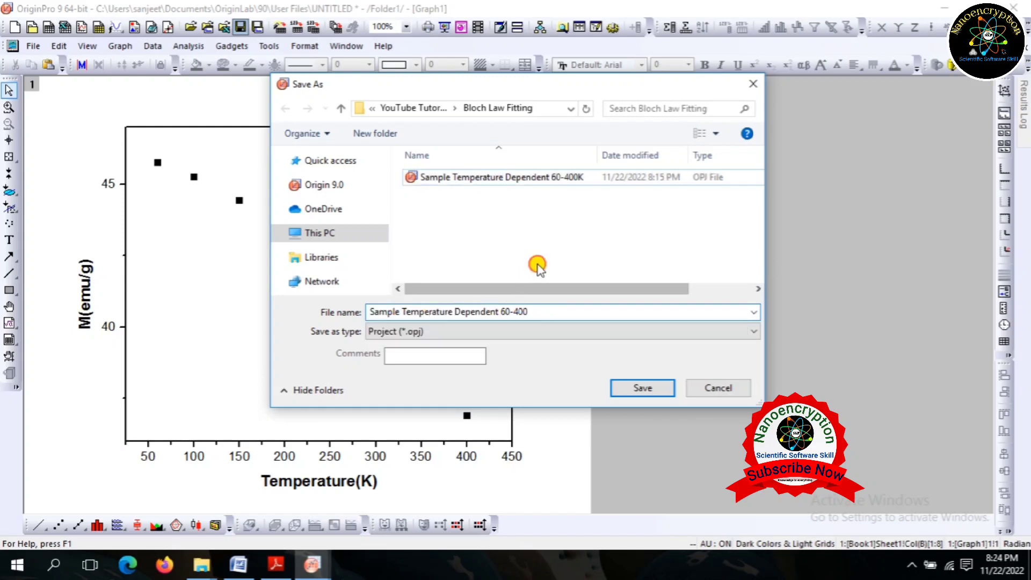
left_click(643, 387)
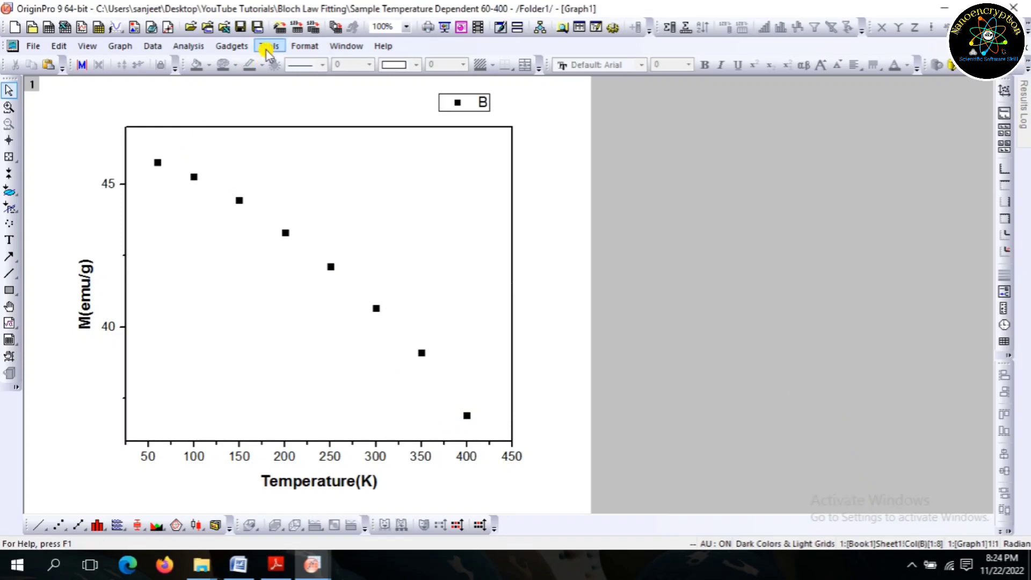
Review the Bloch's law expression in equation (50) of the PDF in Adobe Reader and return to the Origin graph
left_click(275, 564)
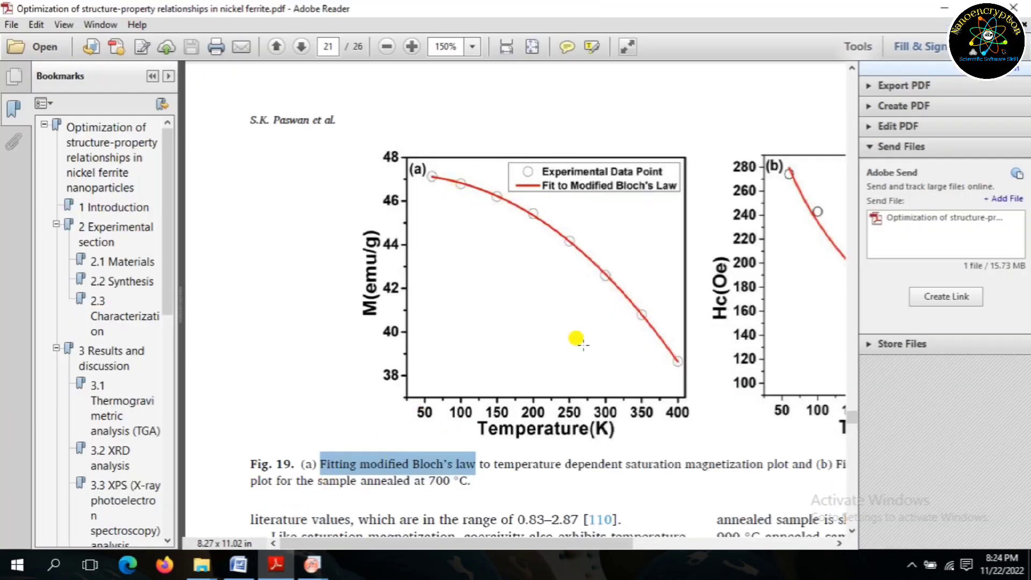
scroll(575, 362, "up", 8)
left_click_drag(252, 391, 387, 379)
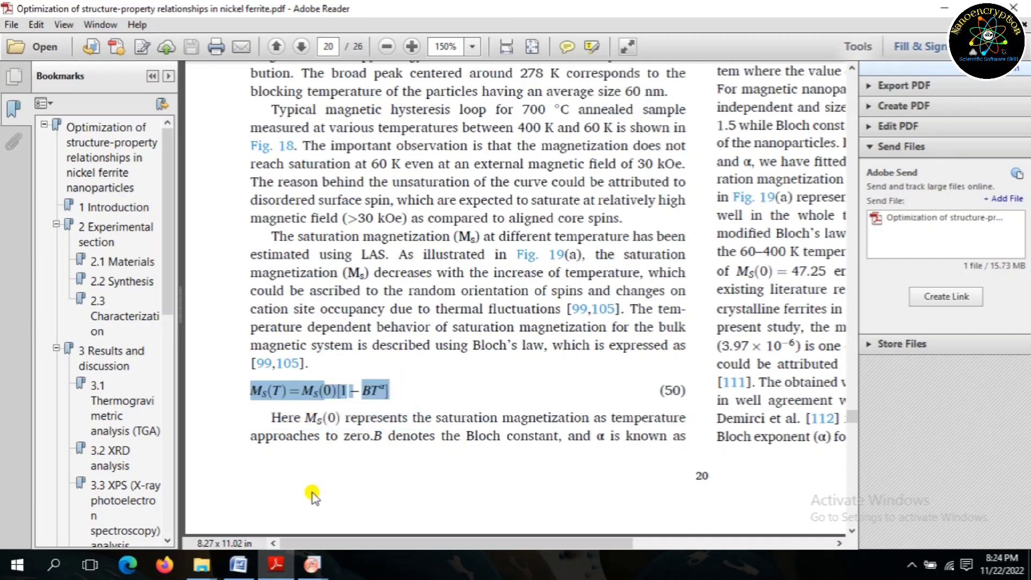
mouse_move(310, 565)
left_click(344, 491)
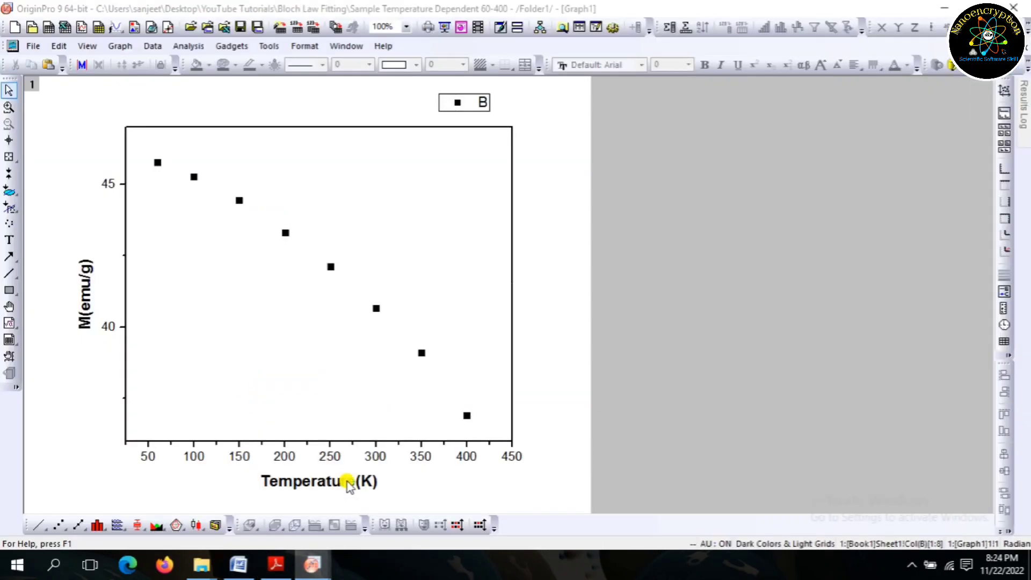
Start the Fitting Function Builder and choose to create a new function
left_click(266, 48)
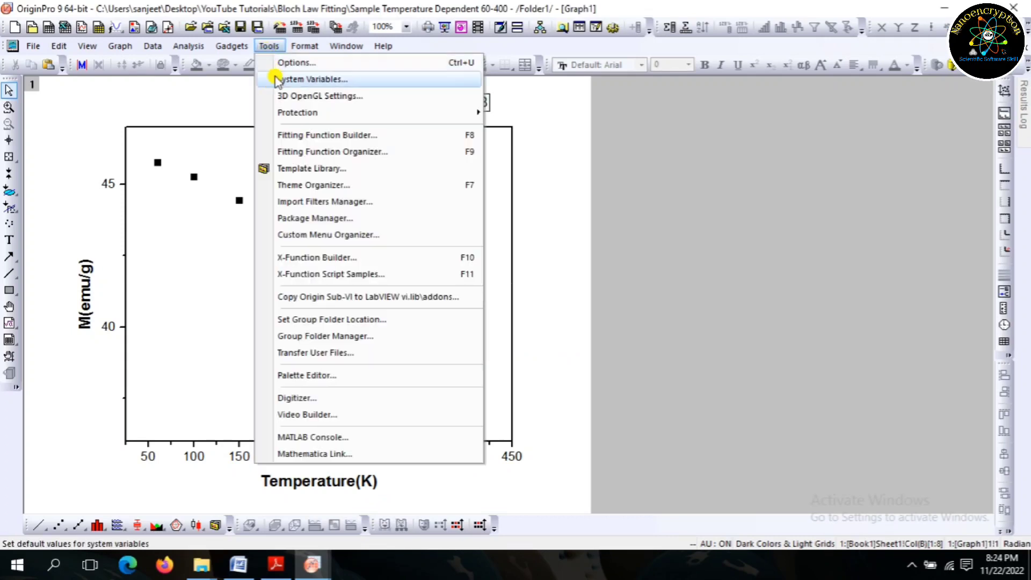
left_click(308, 135)
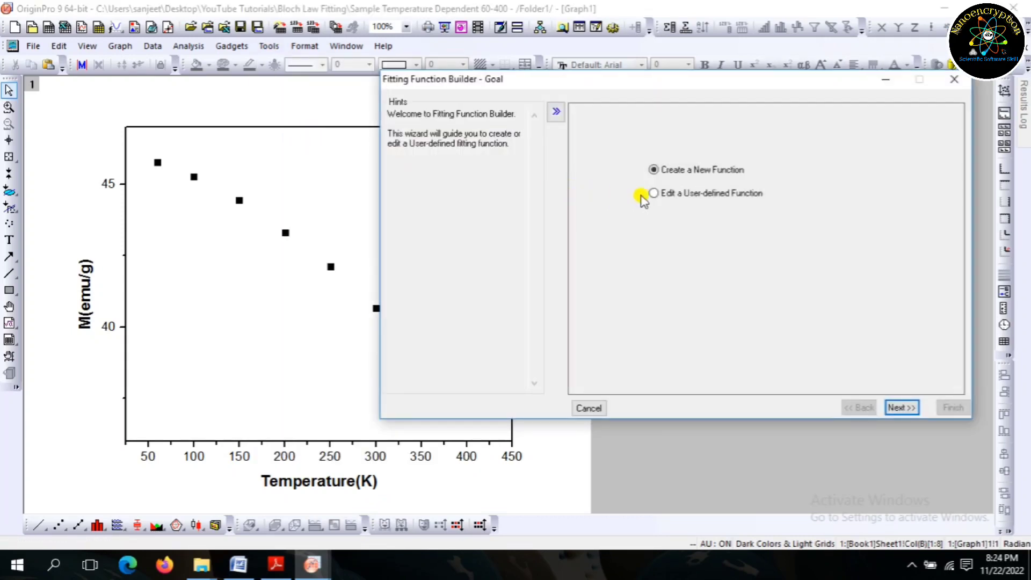
left_click(893, 408)
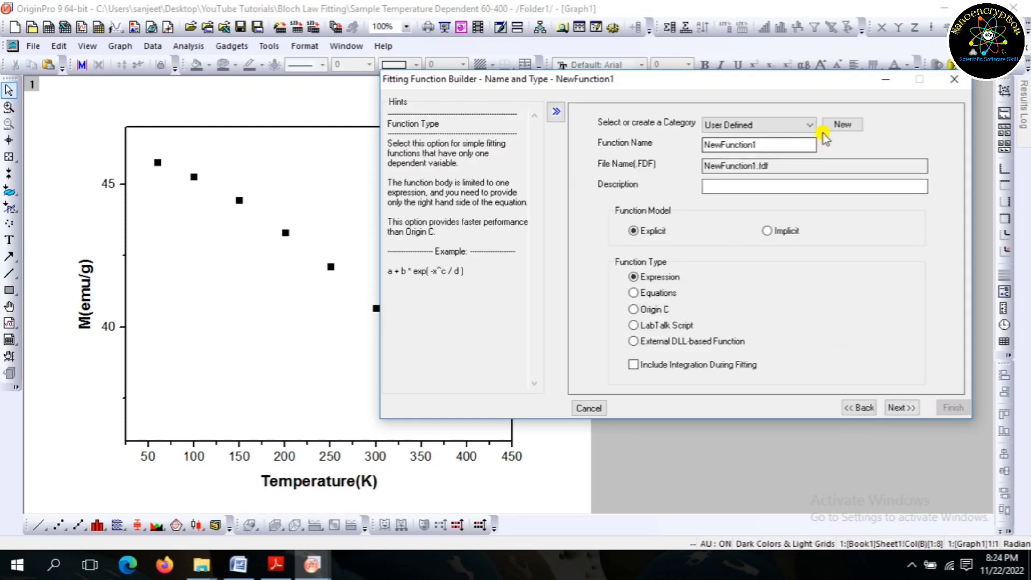
Create a new fitting function category named "Bloch's law", copying the name from the PDF text in Adobe Reader
left_click(836, 127)
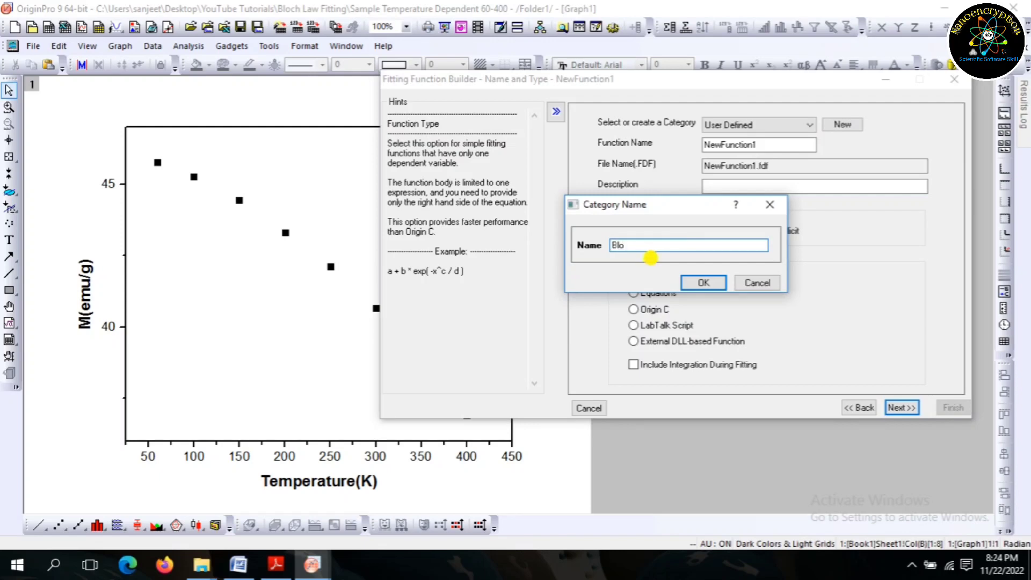
left_click(276, 564)
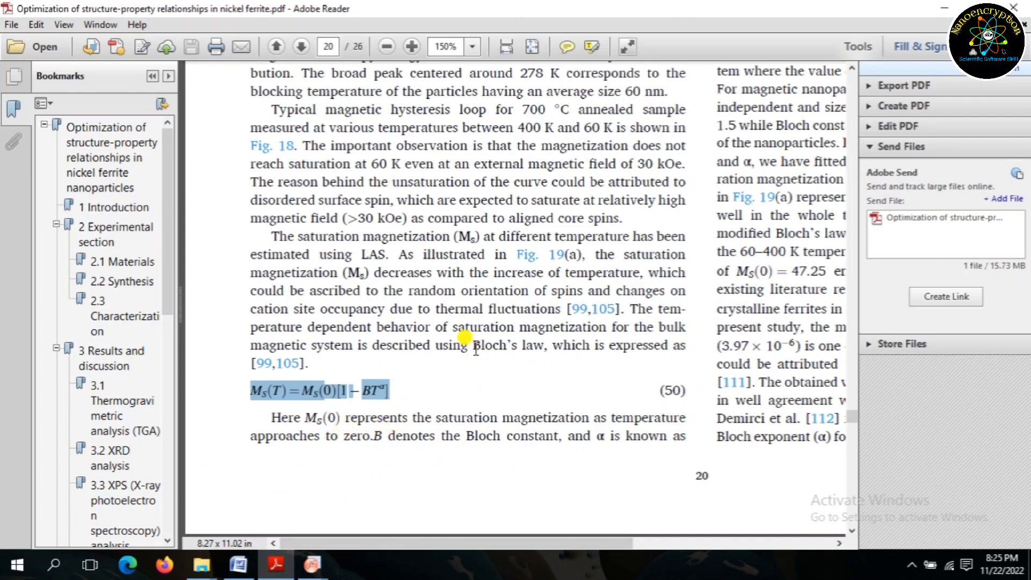
left_click_drag(473, 347, 540, 349)
right_click(536, 352)
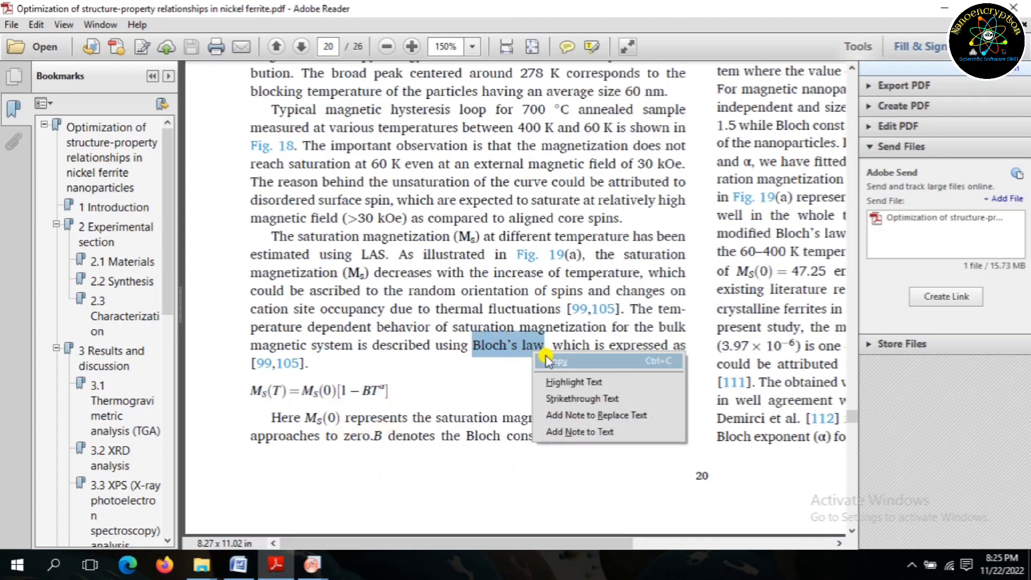
left_click(547, 361)
mouse_move(312, 564)
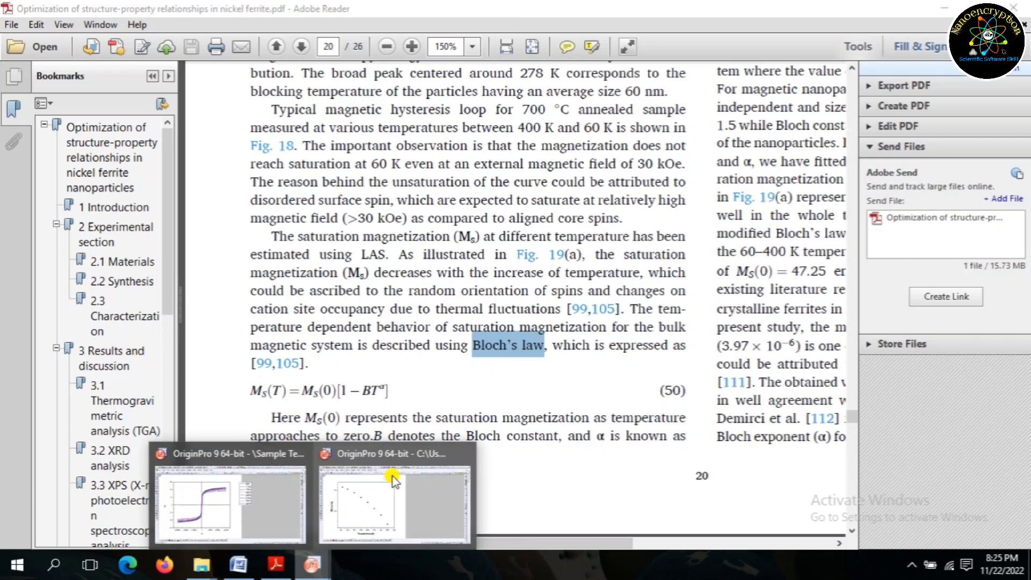
left_click(310, 508)
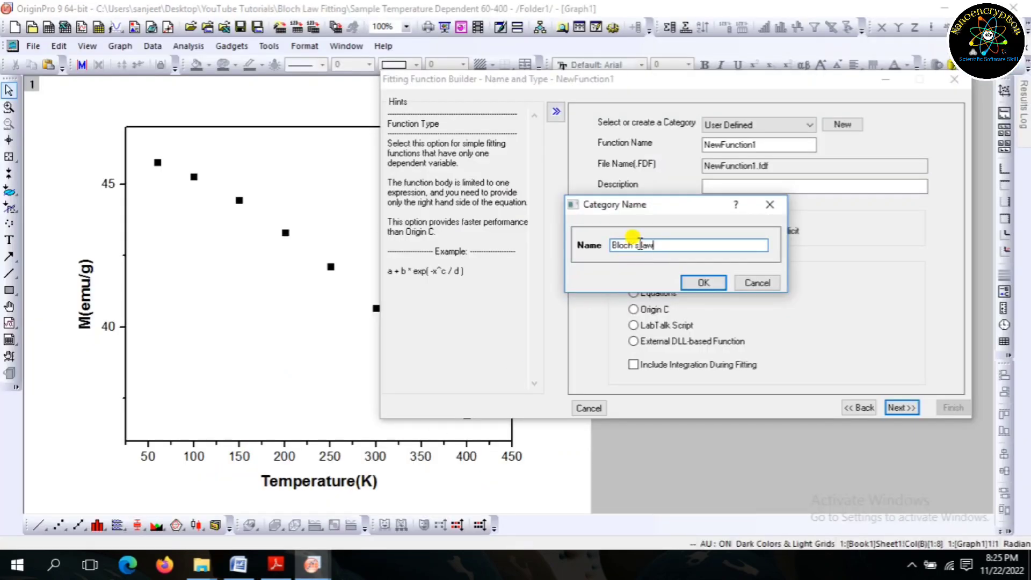
left_click(704, 282)
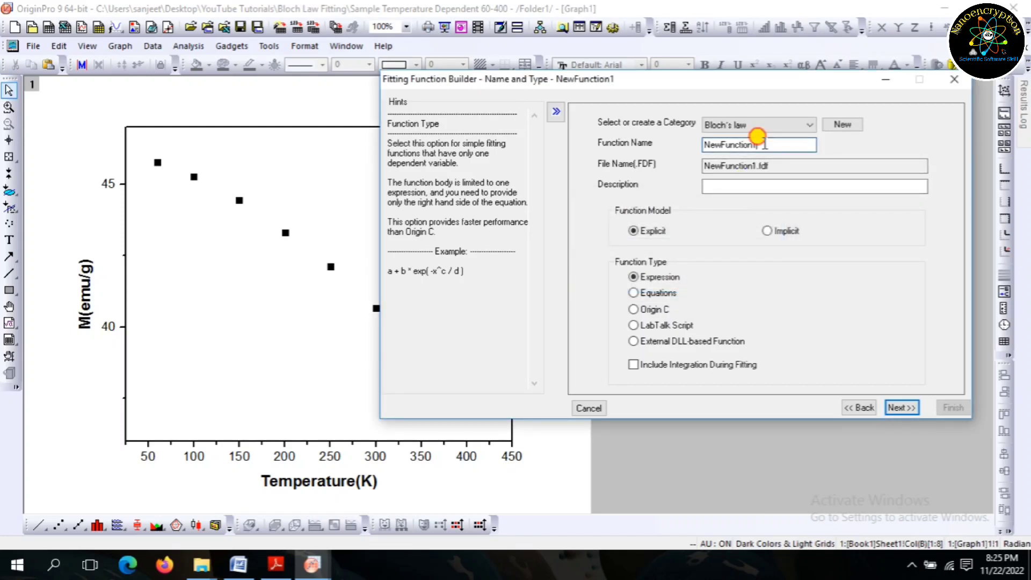
Name the new fitting function "Bloch'sLaw", accept the trimmed name, and continue with the Explicit model and Expression type
double_click(701, 144)
key("ctrl+v")
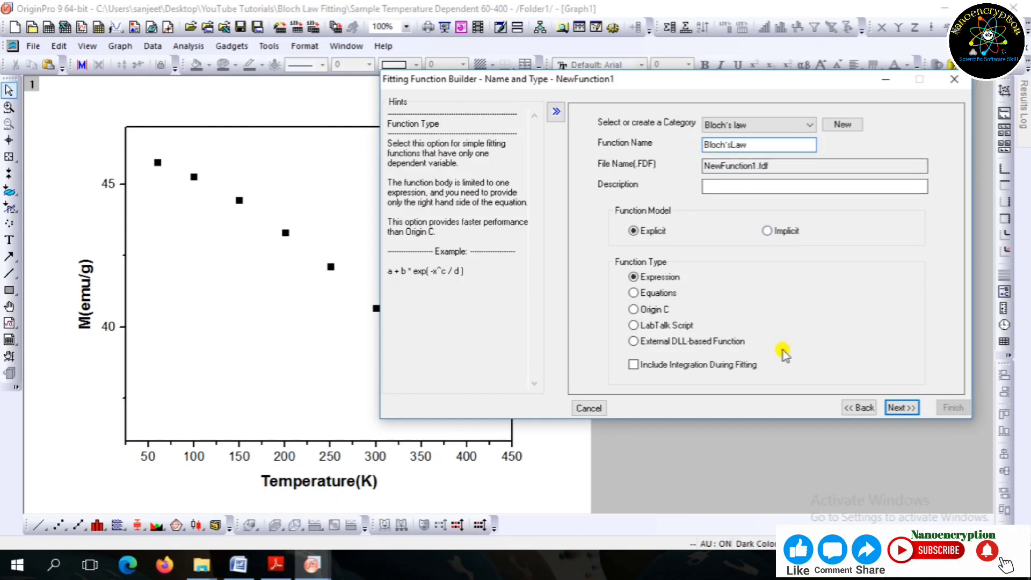
left_click(894, 407)
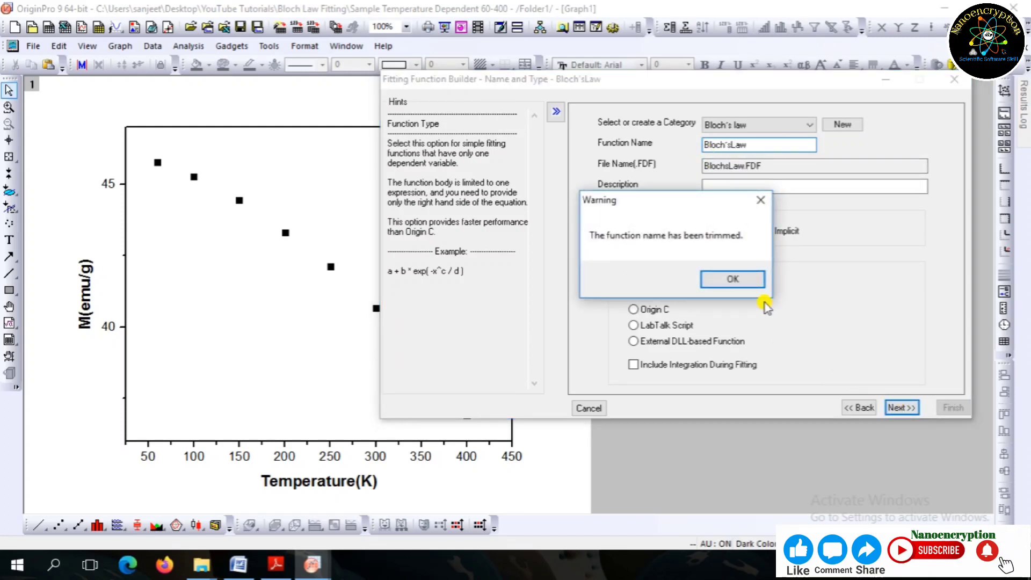
left_click(739, 279)
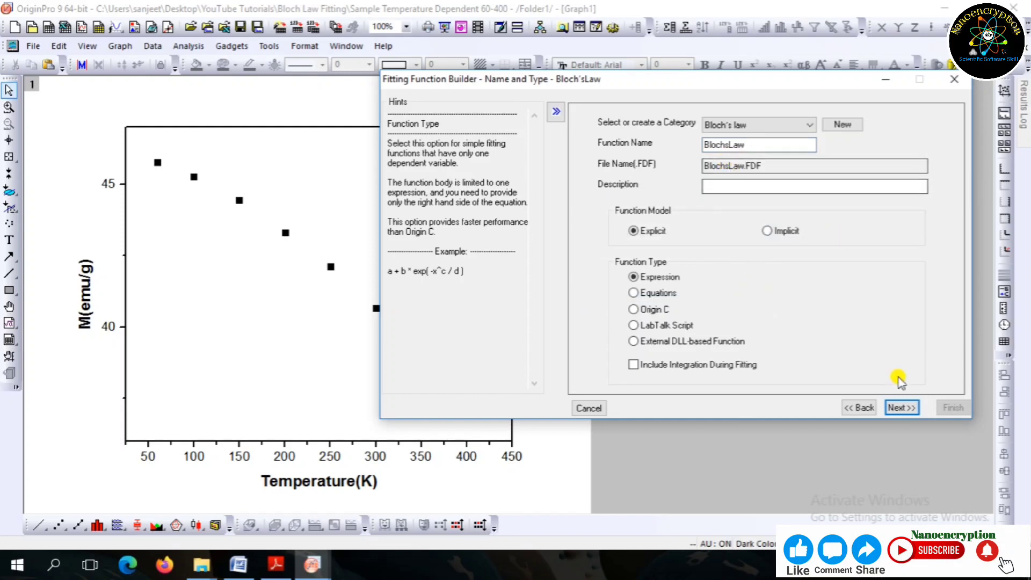
left_click(900, 406)
Check the Ms(0) term of equation (50) in Adobe Reader and enter P1 as its parameter in Origin's Fitting Function Builder
double_click(714, 201)
type("A")
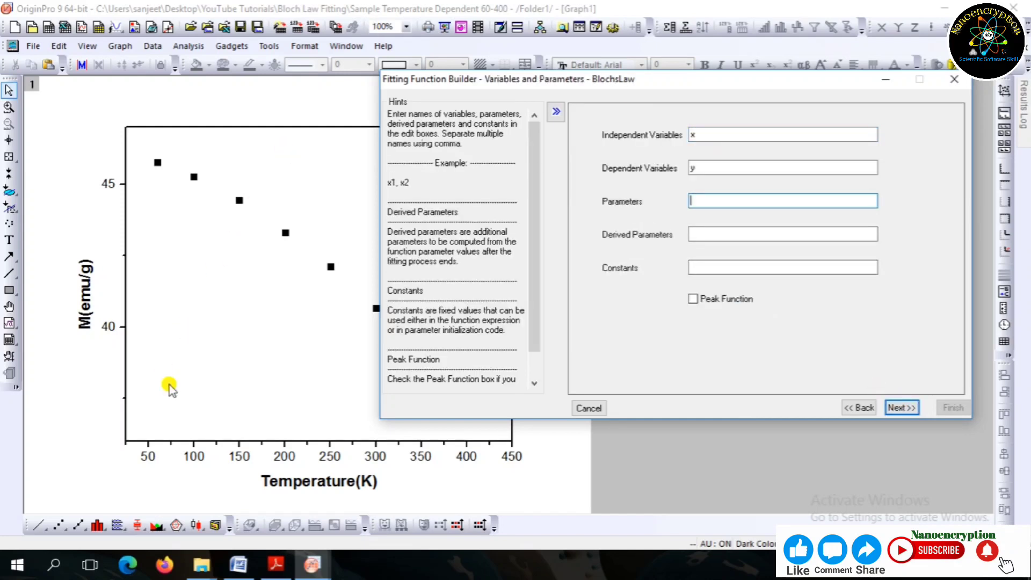
left_click(237, 564)
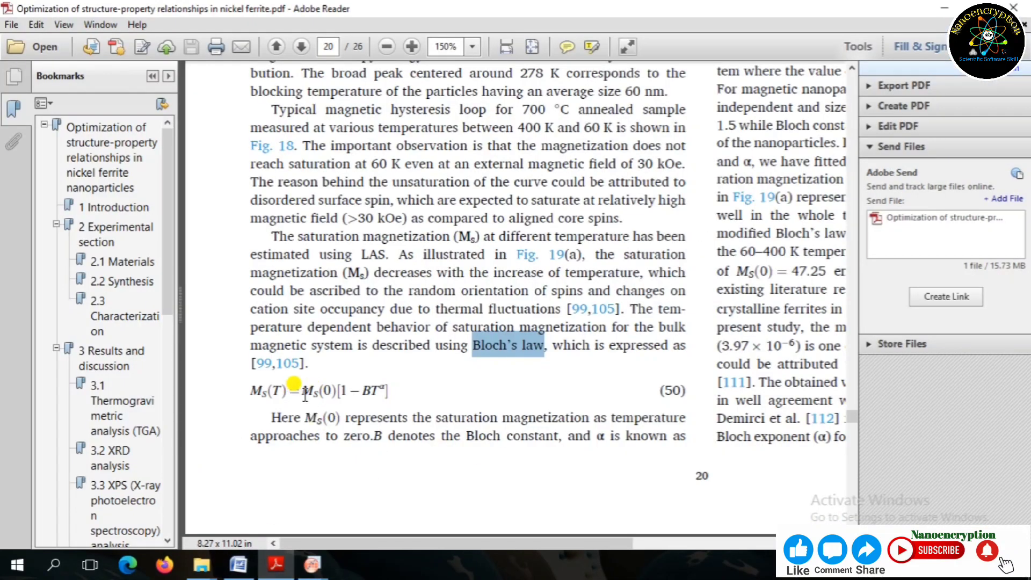
left_click_drag(304, 394, 311, 396)
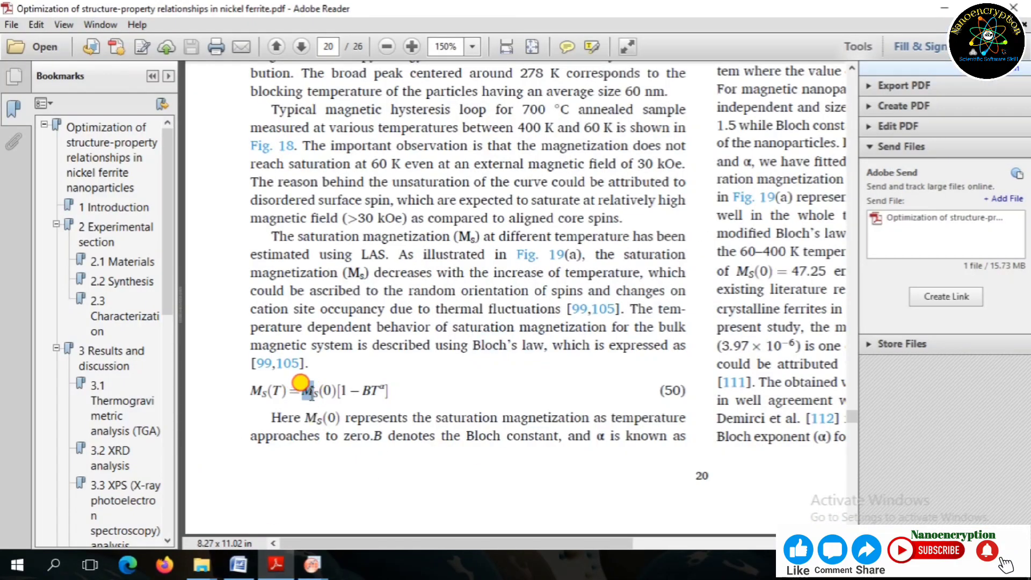
left_click(312, 563)
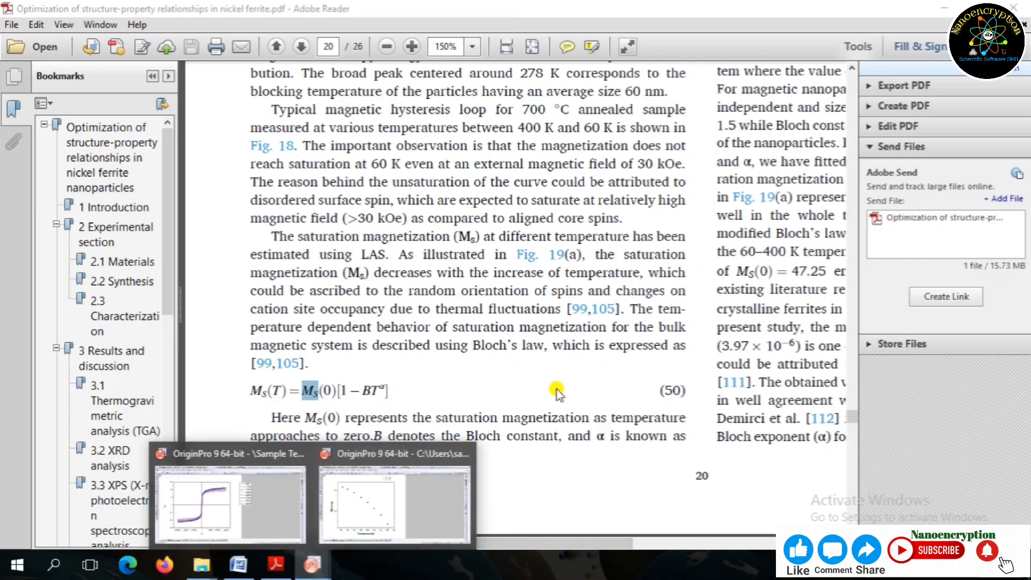
left_click(382, 510)
left_click(739, 203)
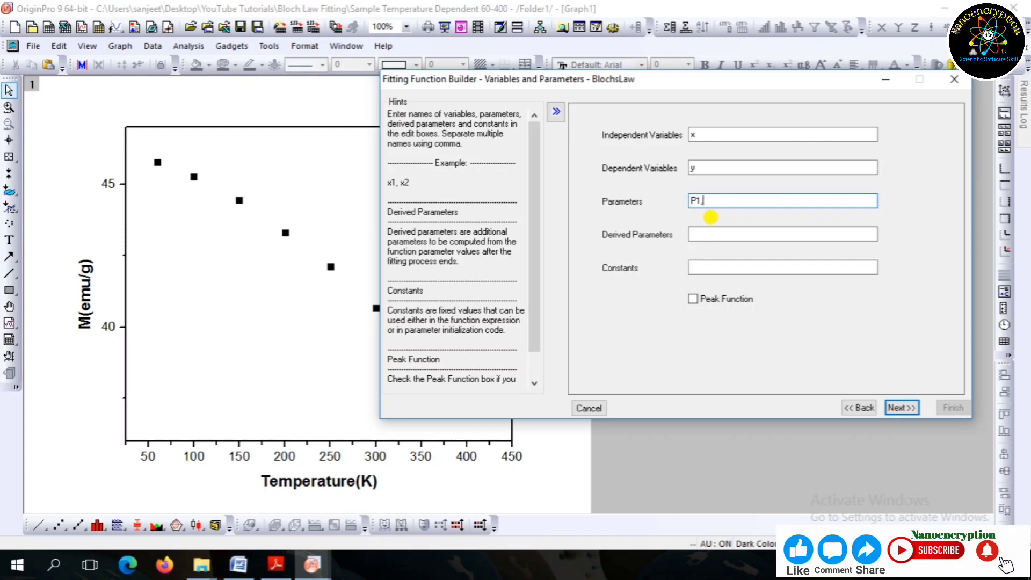
Check the Bloch constant B in equation (50) in Adobe Reader and add P2 to the function's parameters in Origin
left_click(282, 567)
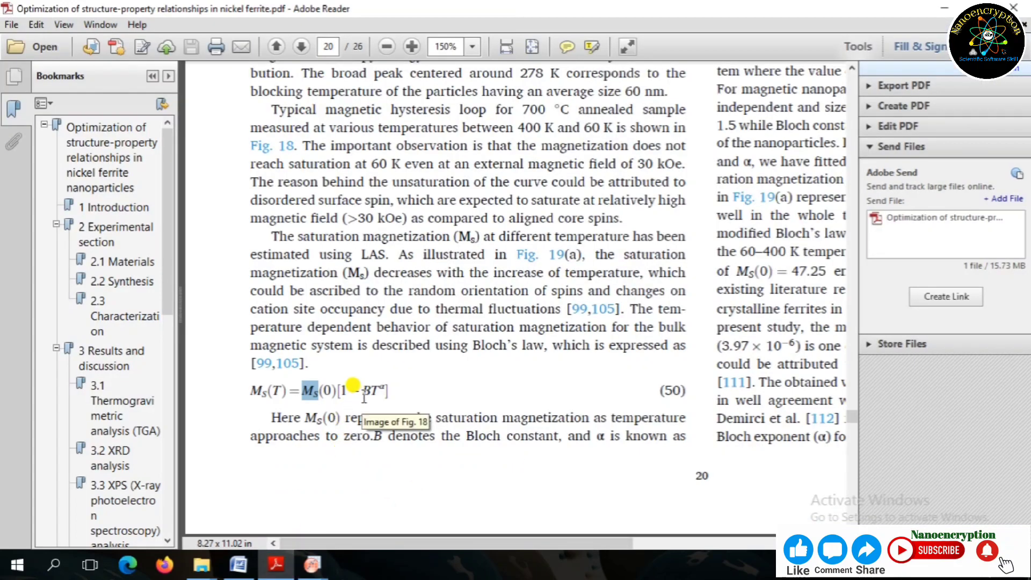
left_click_drag(363, 392, 369, 395)
mouse_move(312, 564)
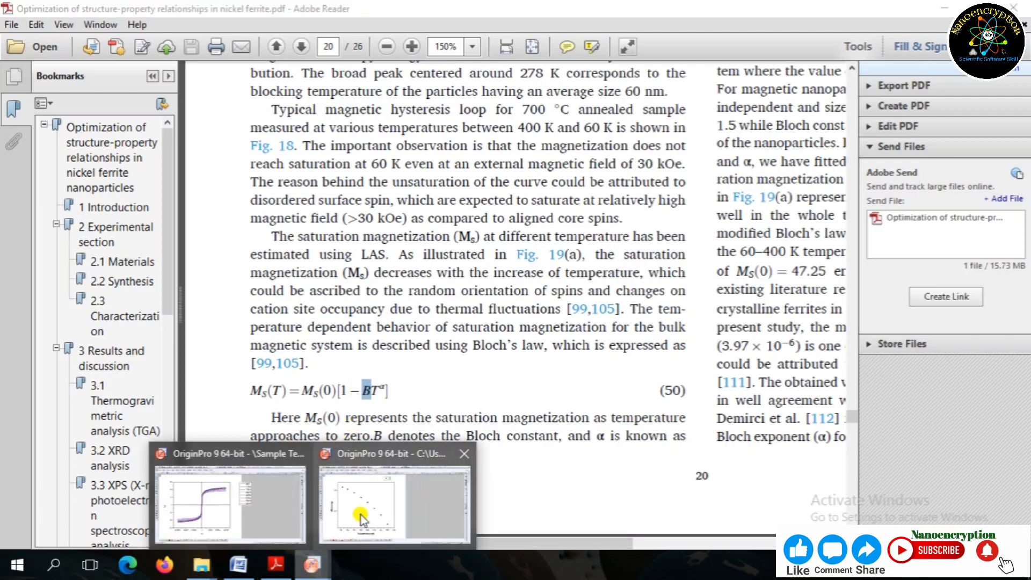
left_click(364, 513)
left_click(703, 198)
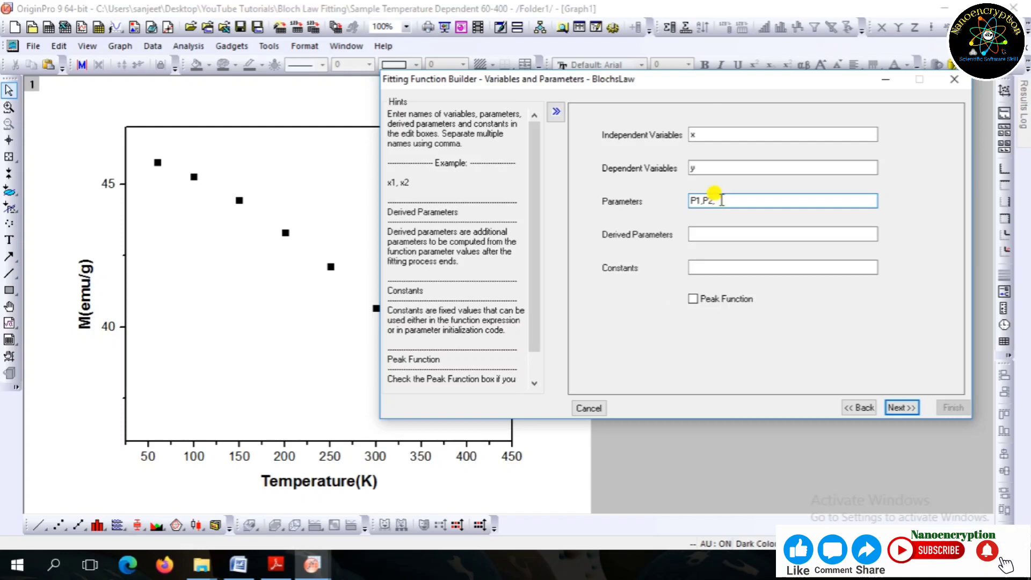
Check the exponent α in equation (50) in Adobe Reader, add P3 to the parameters in Origin, and continue to the function expression
left_click(275, 564)
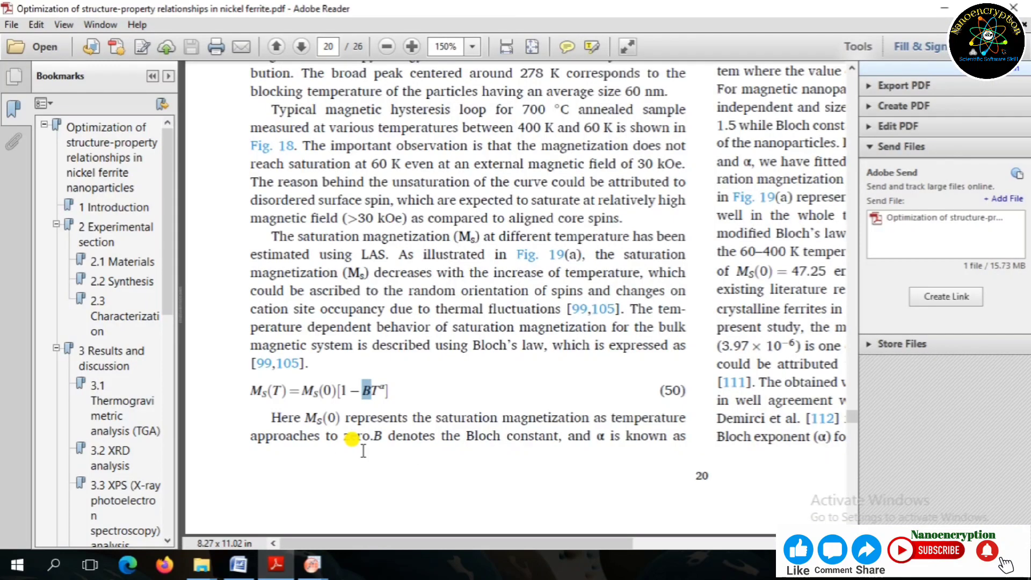
left_click(381, 386)
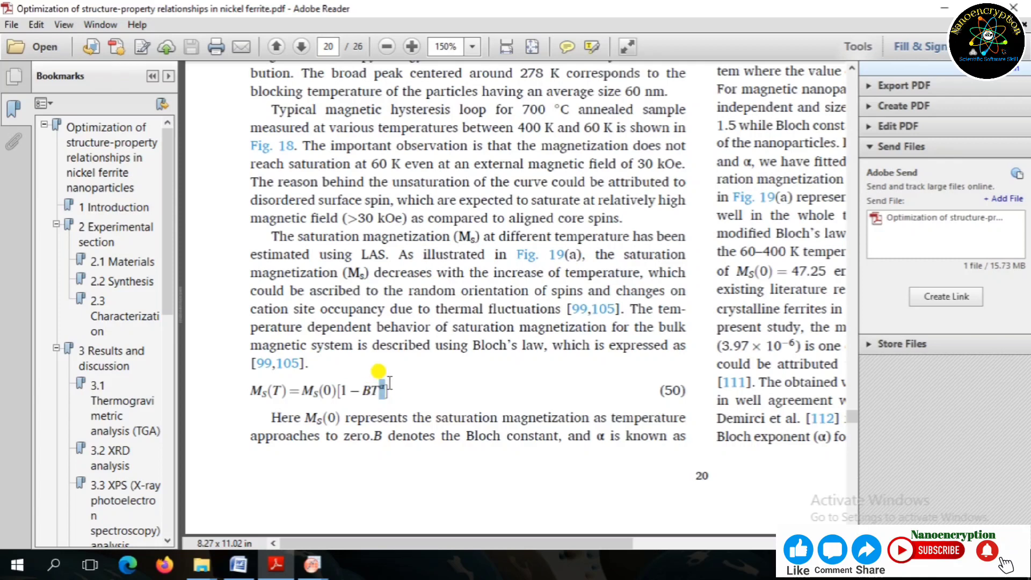
left_click(312, 564)
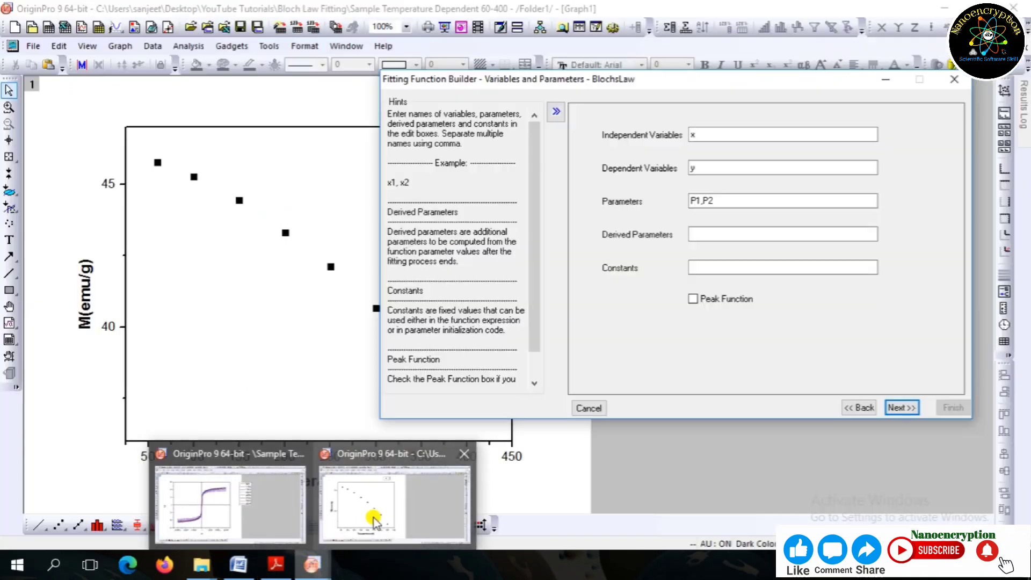
left_click(370, 512)
left_click(724, 200)
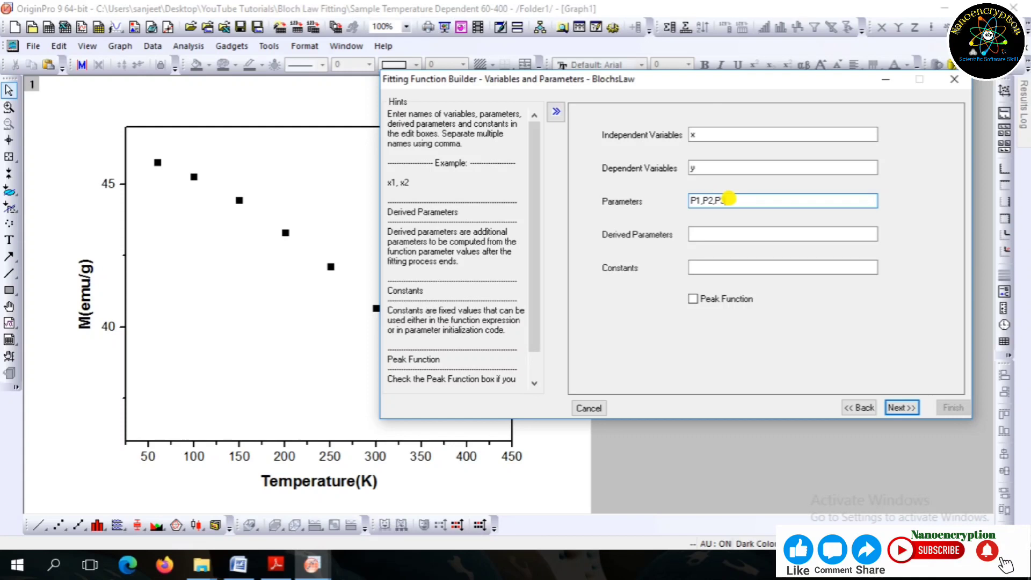
type(",P3")
left_click(902, 407)
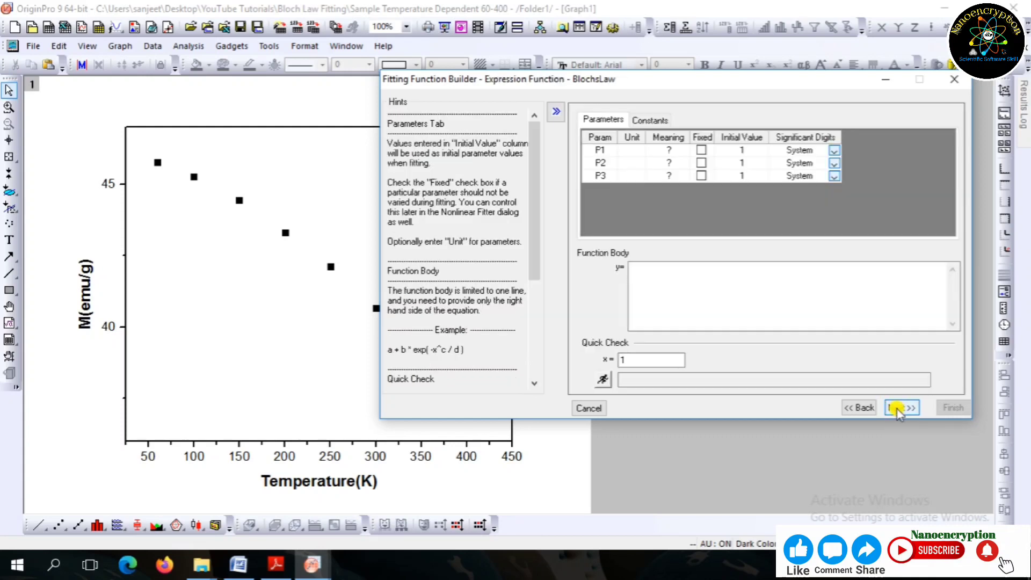
Enter P1*[1-P2*x^P3] as the function body and run the quick check at x = 1
left_click(693, 282)
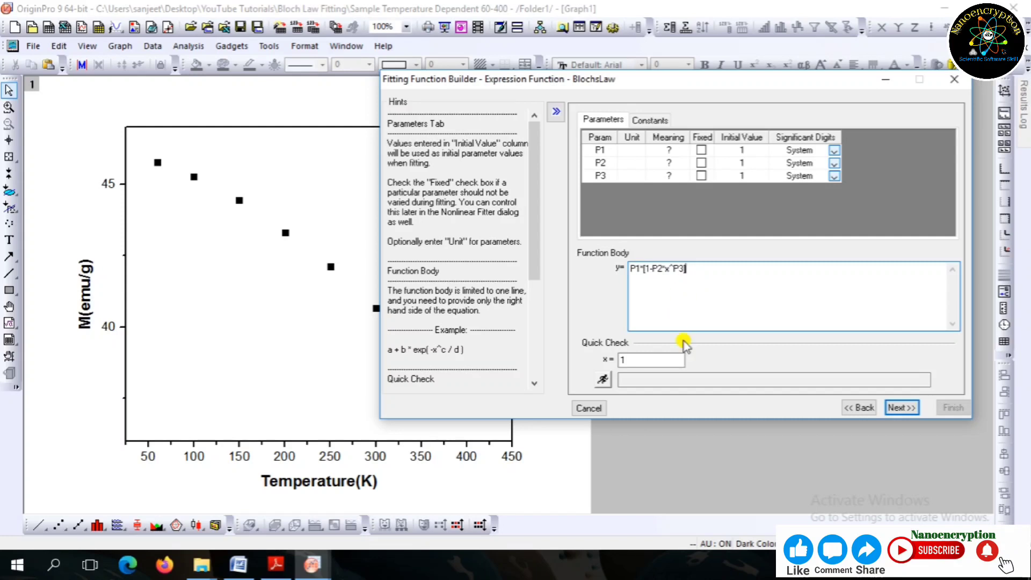
left_click(602, 380)
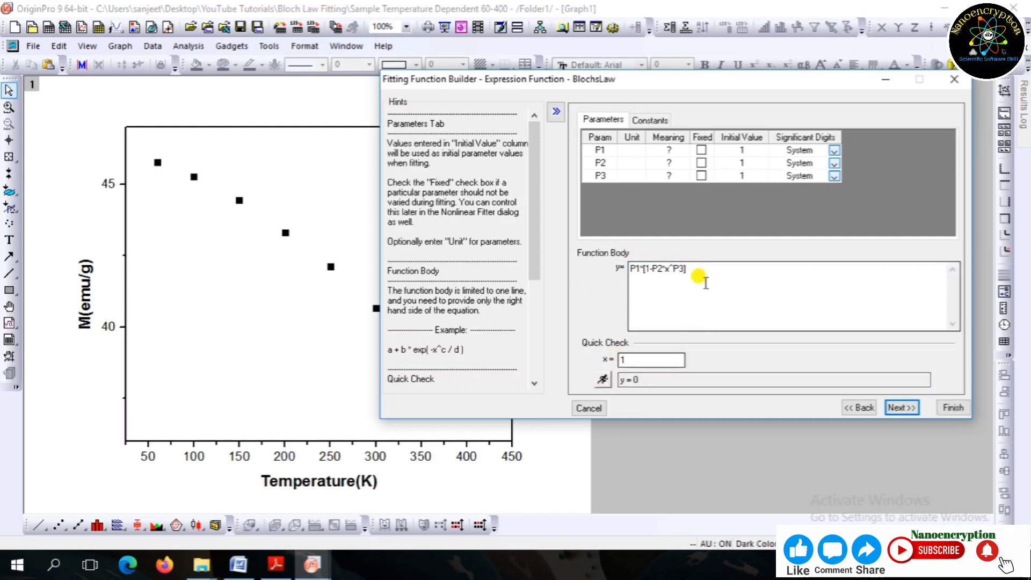
left_click(892, 408)
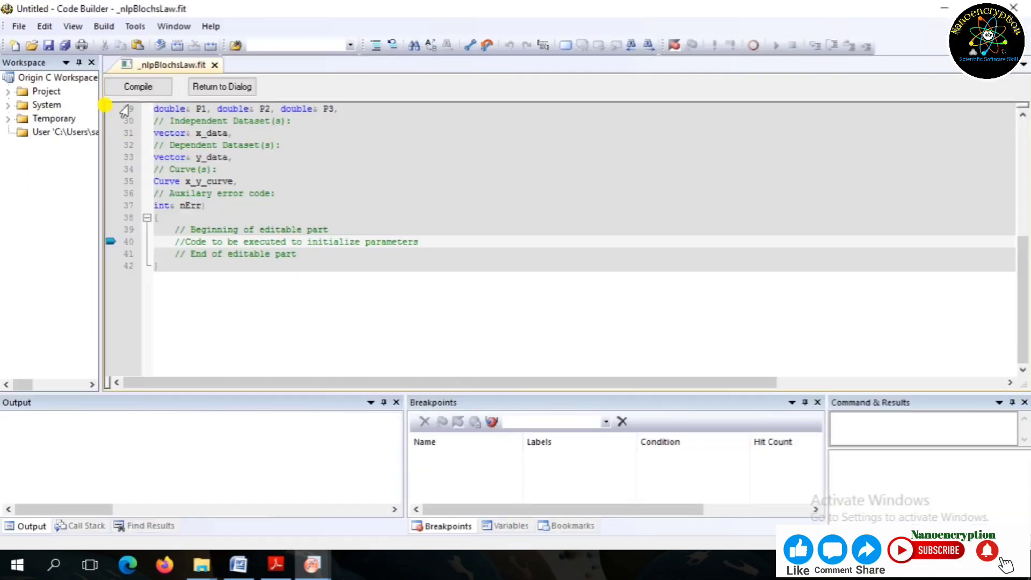
Compile the function's parameter initialization code in Code Builder, return to the function builder, and finish it with the remaining pages unchanged
left_click(138, 87)
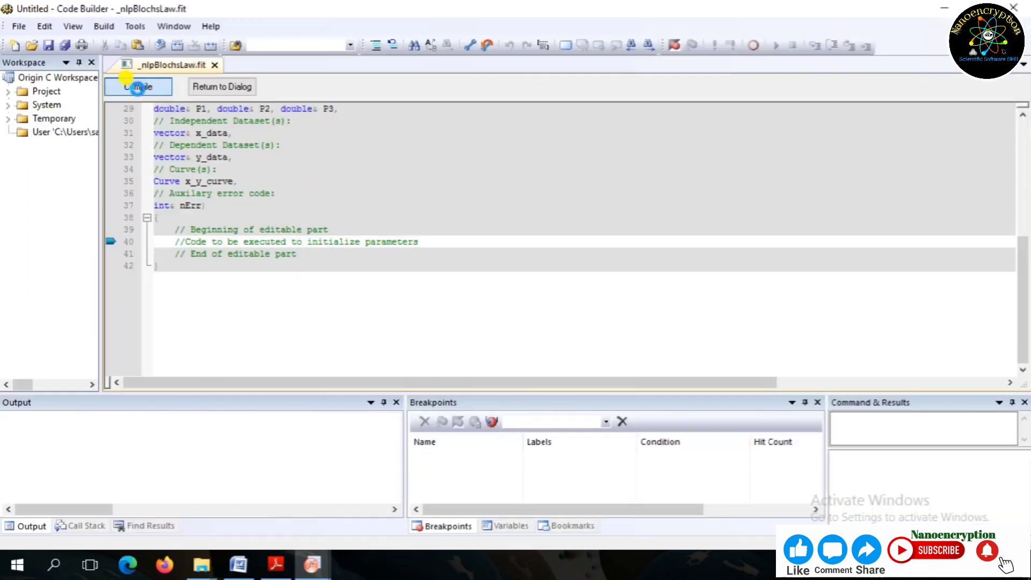
left_click(232, 87)
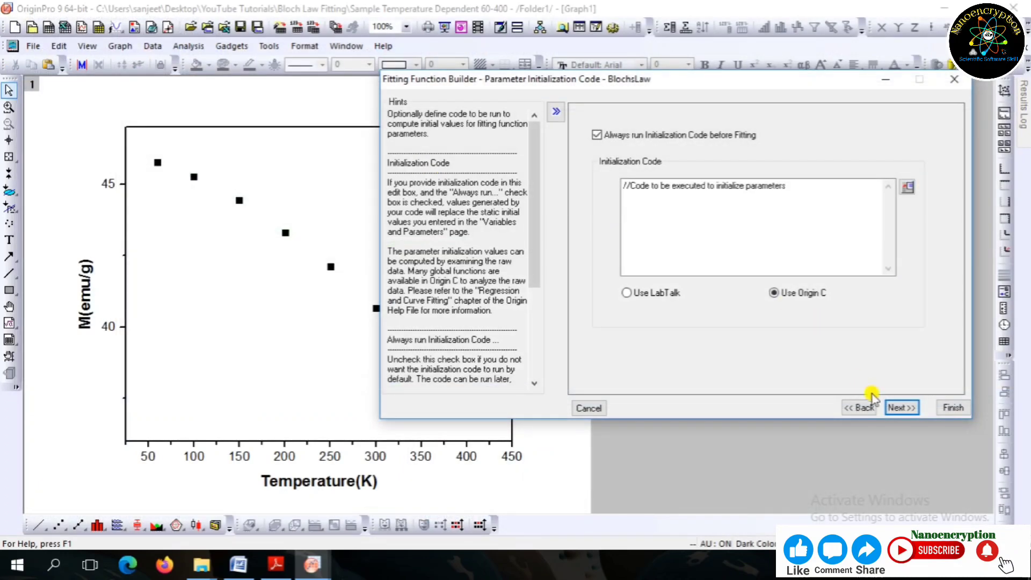
left_click(888, 408)
left_click(892, 408)
left_click(894, 408)
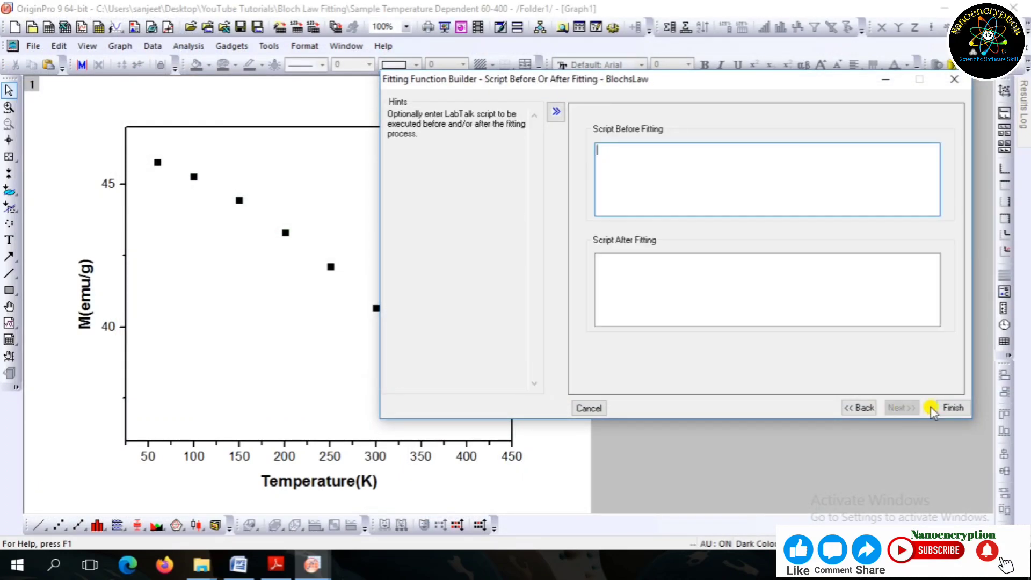
left_click(944, 408)
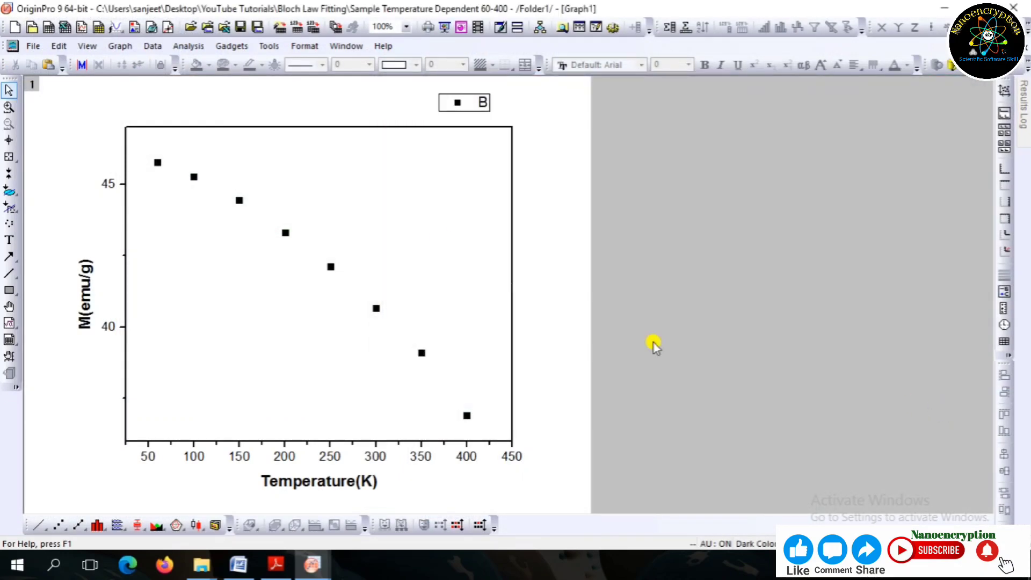
Start a nonlinear curve fit on the graph and select the BlochsLaw (User) function from the Bloch's law category
left_click(189, 46)
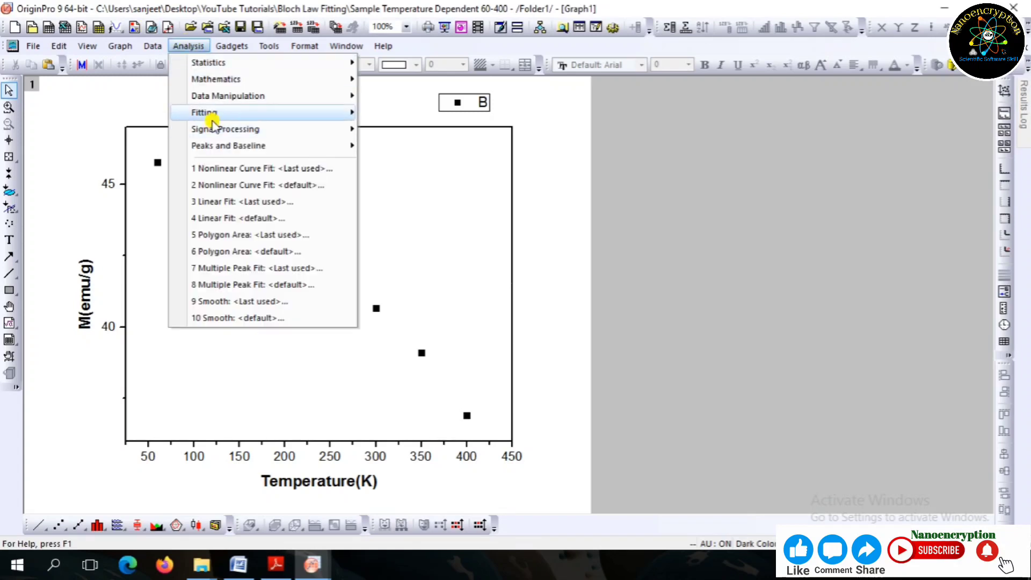
mouse_move(211, 113)
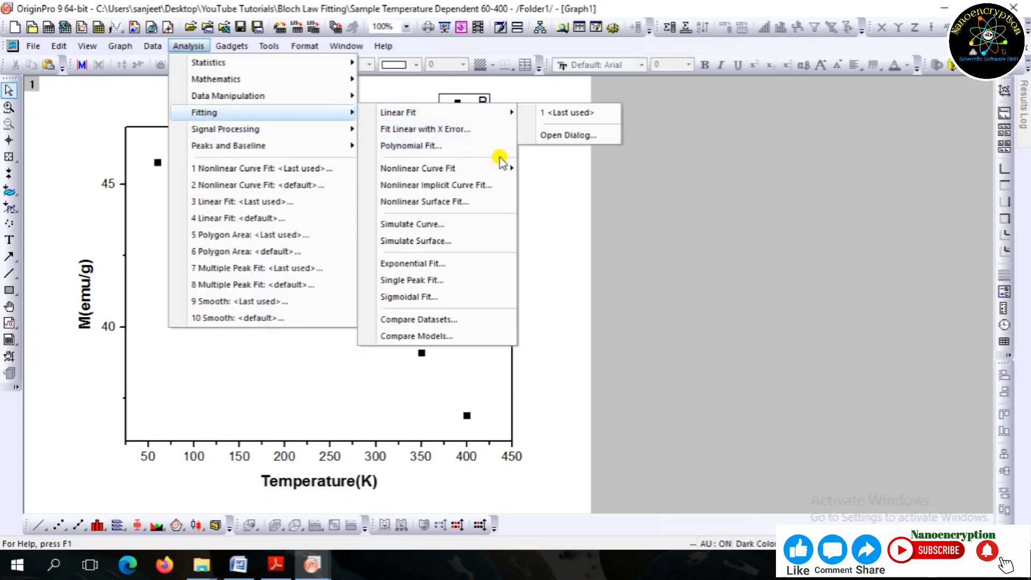
mouse_move(499, 167)
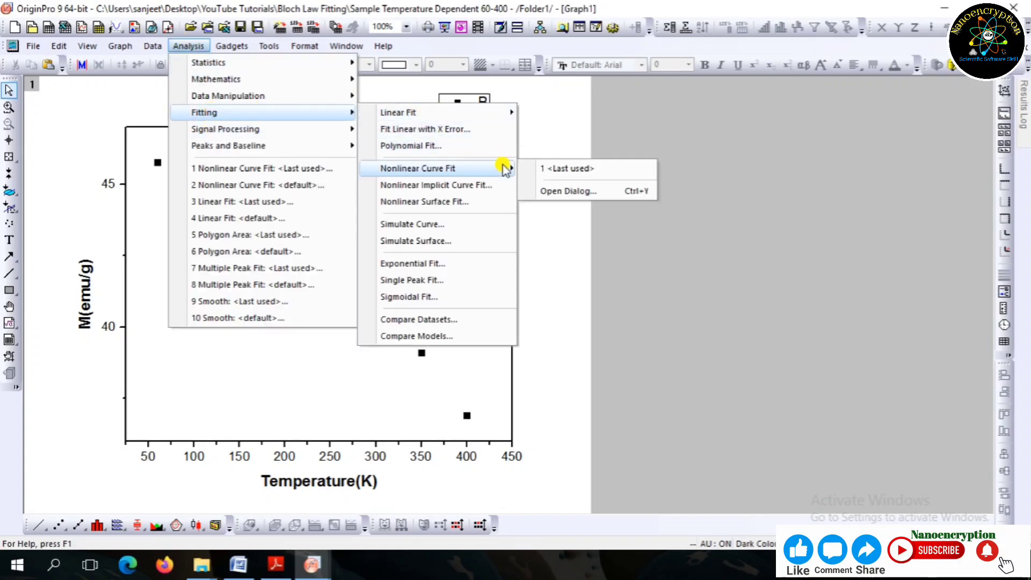
left_click(572, 191)
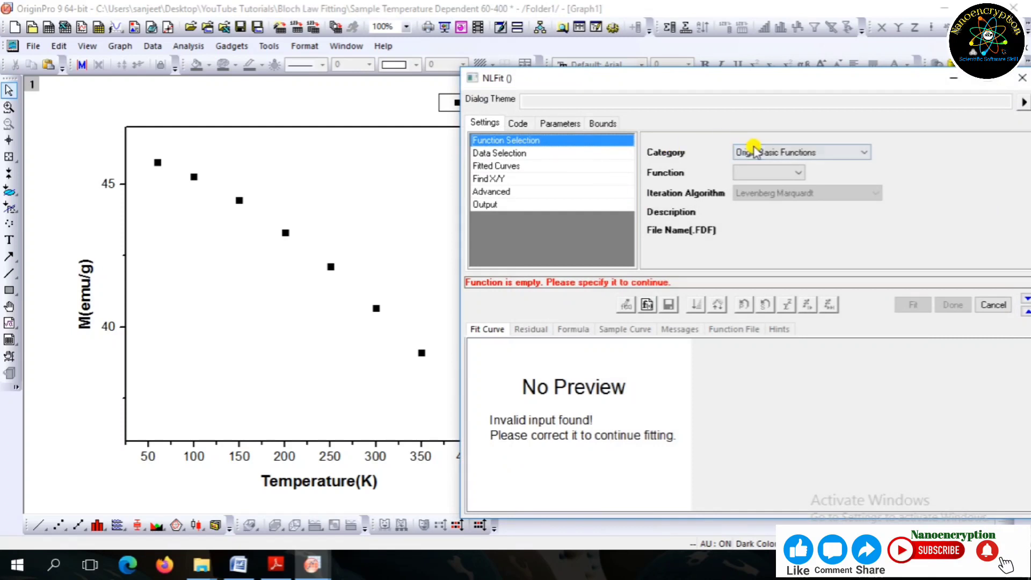
left_click(758, 153)
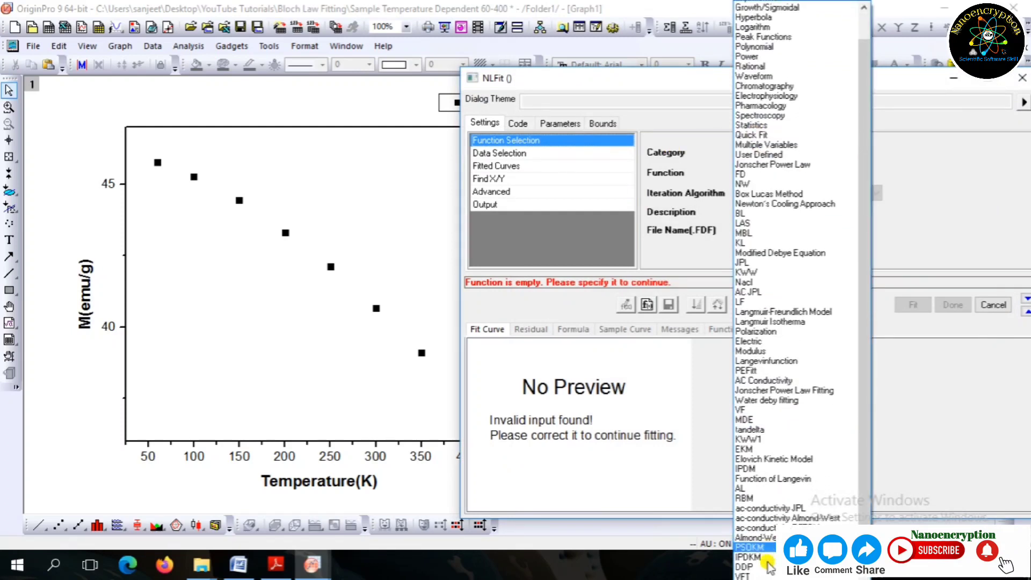
scroll(757, 562, "down", 2)
left_click(757, 565)
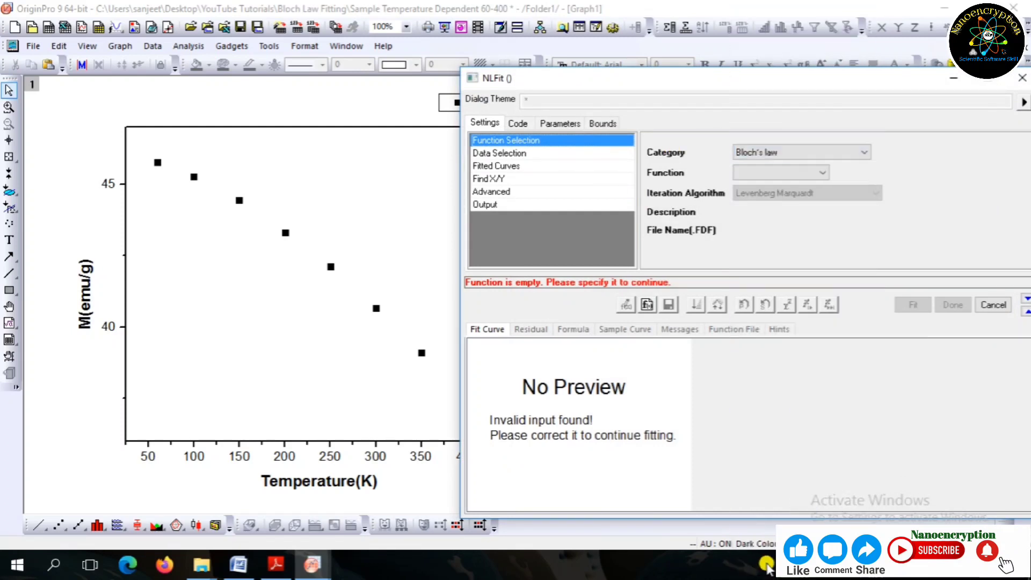
left_click(782, 177)
left_click(778, 185)
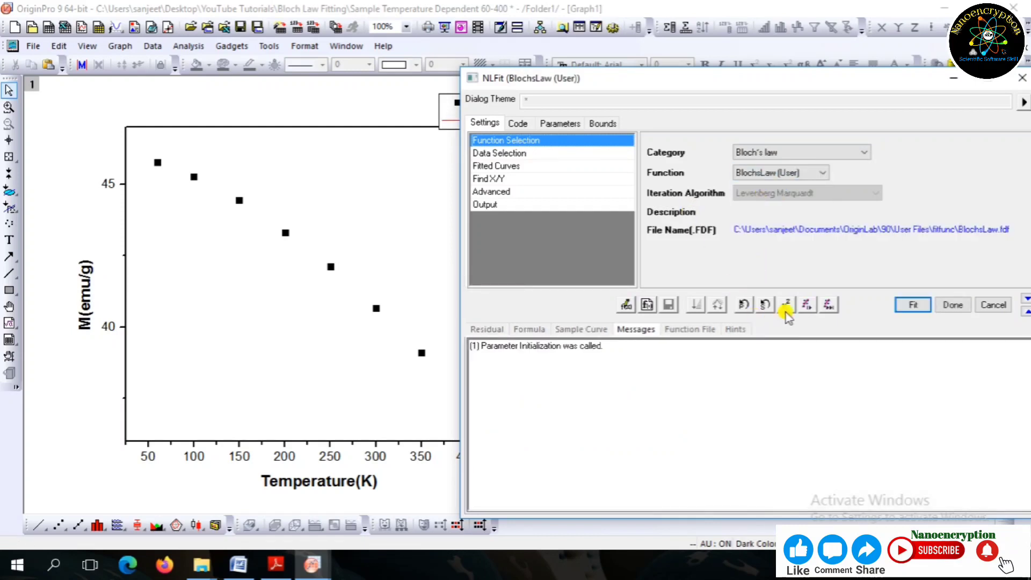
Run six single fit iterations with the BlochsLaw function, moving the fit dialog clear of the plot
left_click(806, 305)
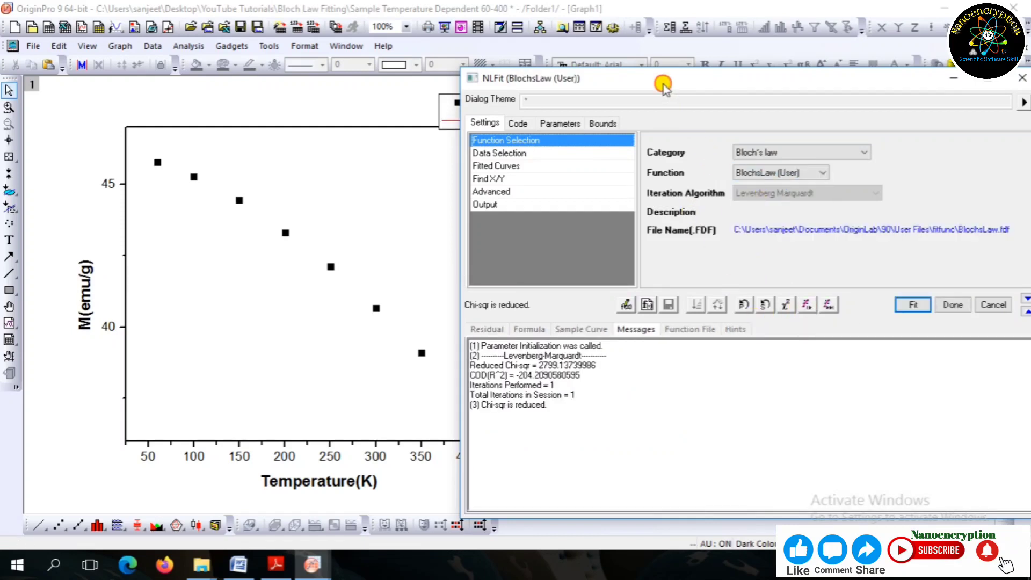
left_click_drag(664, 84, 719, 78)
left_click(861, 299)
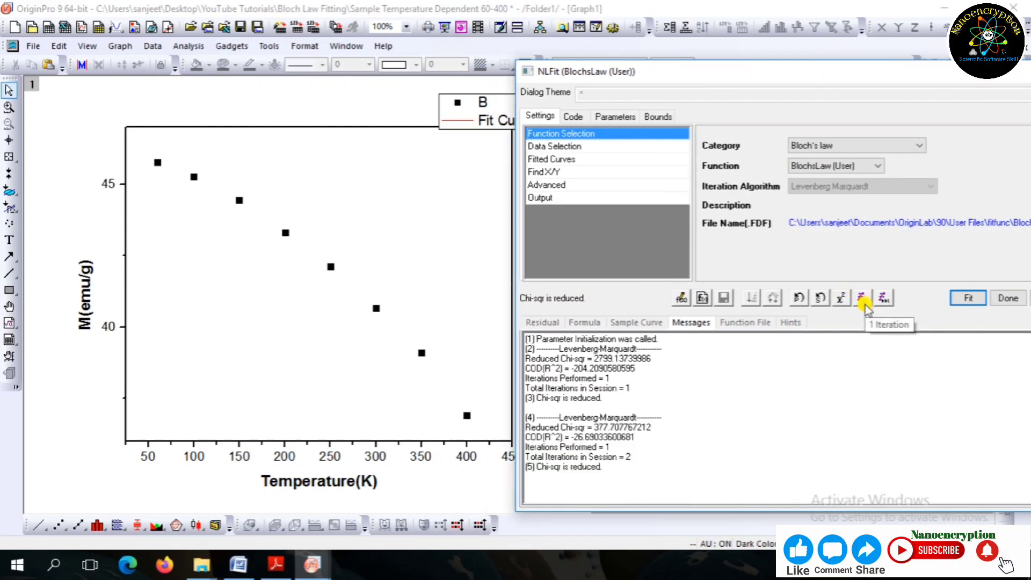
left_click(862, 300)
left_click(862, 300)
left_click(862, 299)
left_click(863, 300)
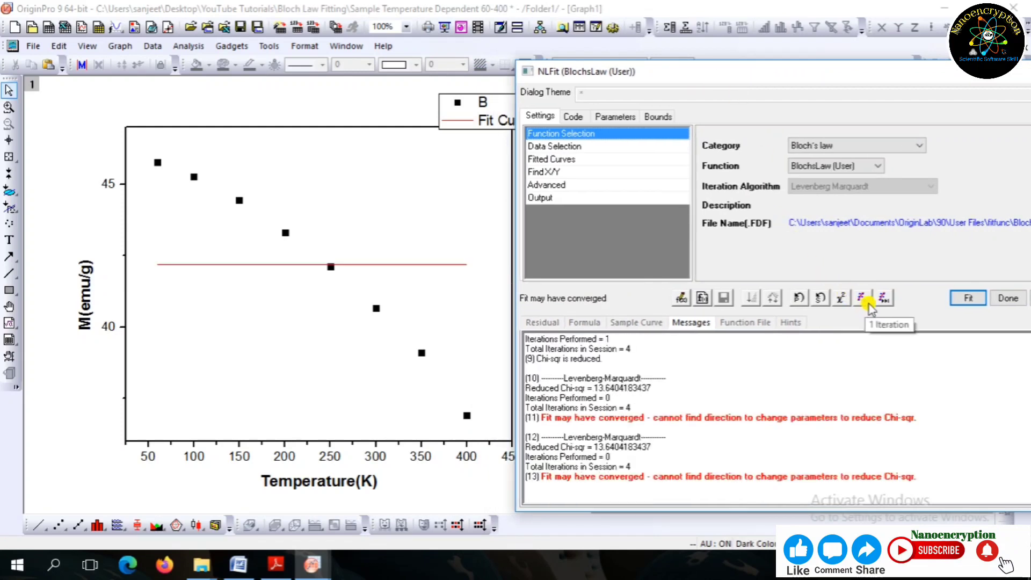
Set the initial fit parameter values to P1 = 45, P2 = 1.2056E-6 and P3 = 2.46, then return to the function settings
left_click(622, 110)
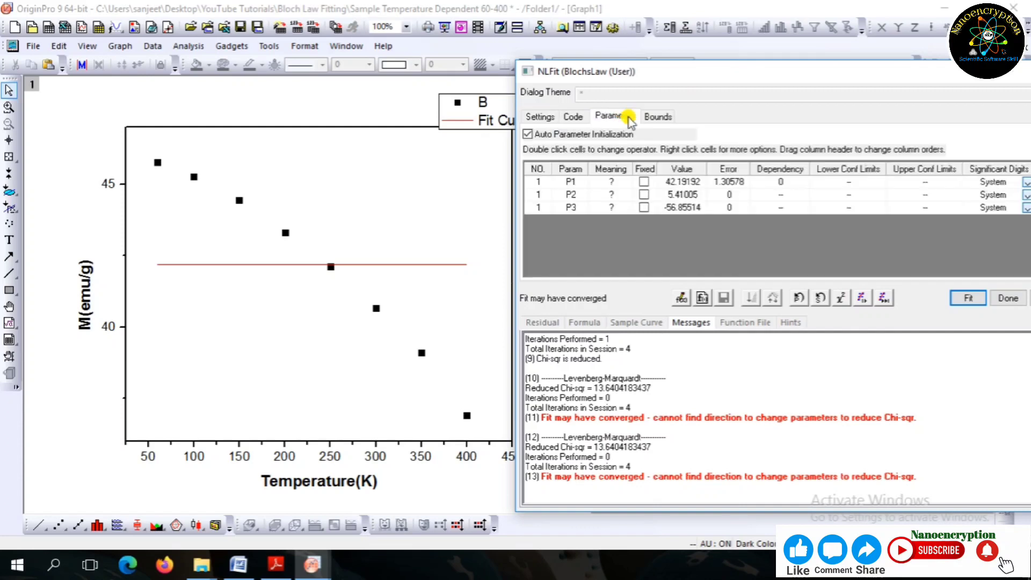
left_click(685, 181)
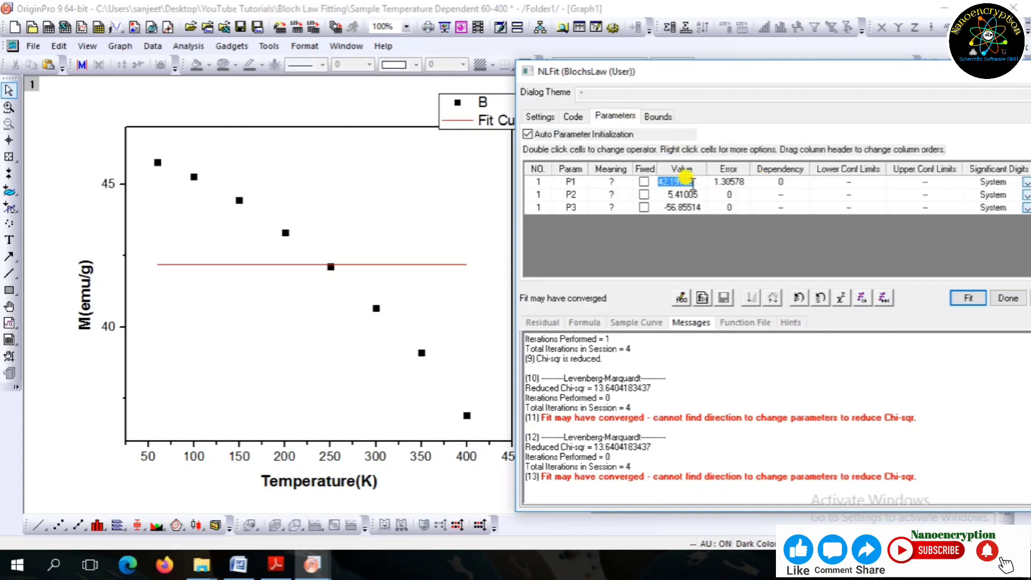
type("45")
left_click(697, 193)
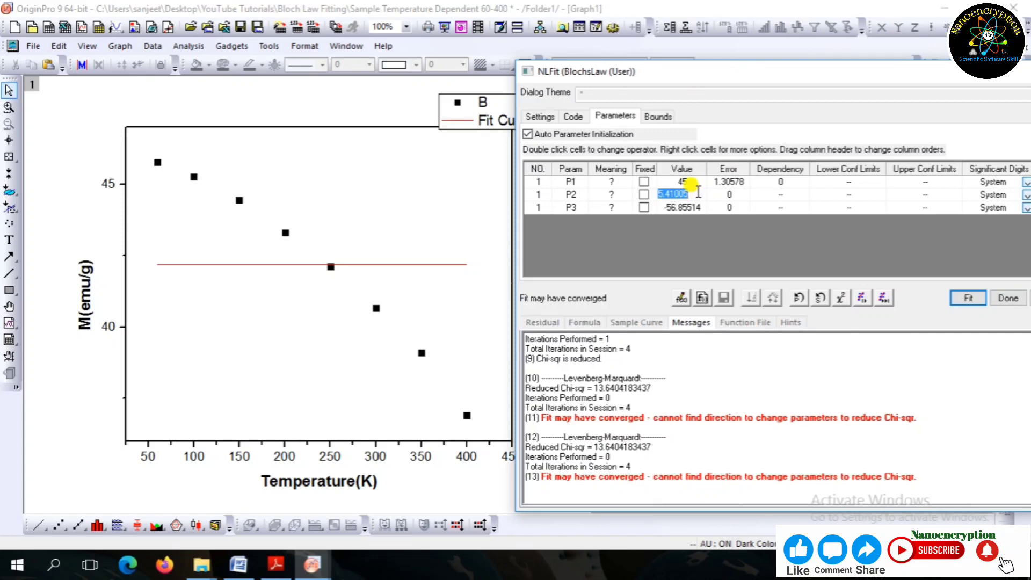
type("1.2056")
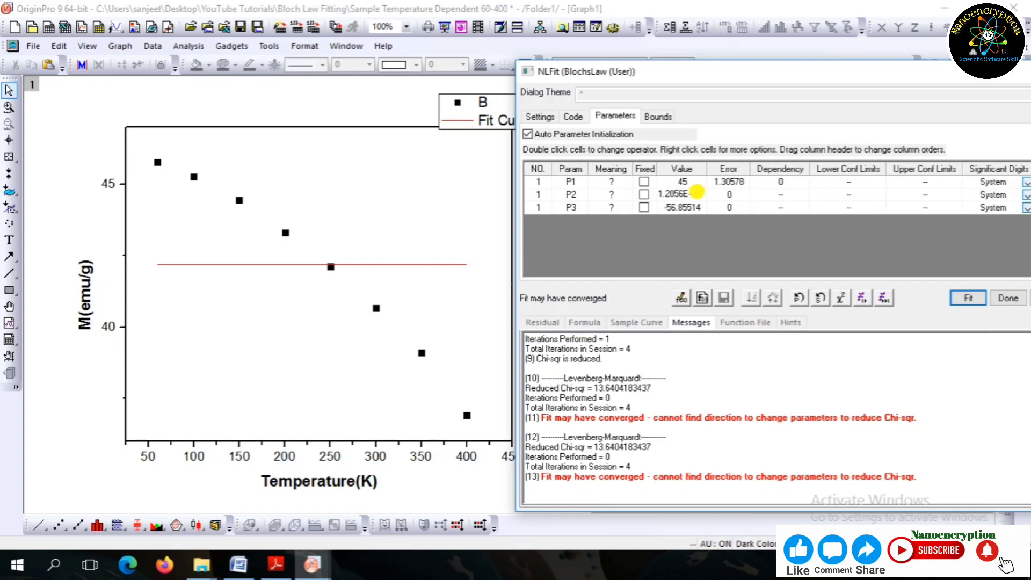
left_click(688, 208)
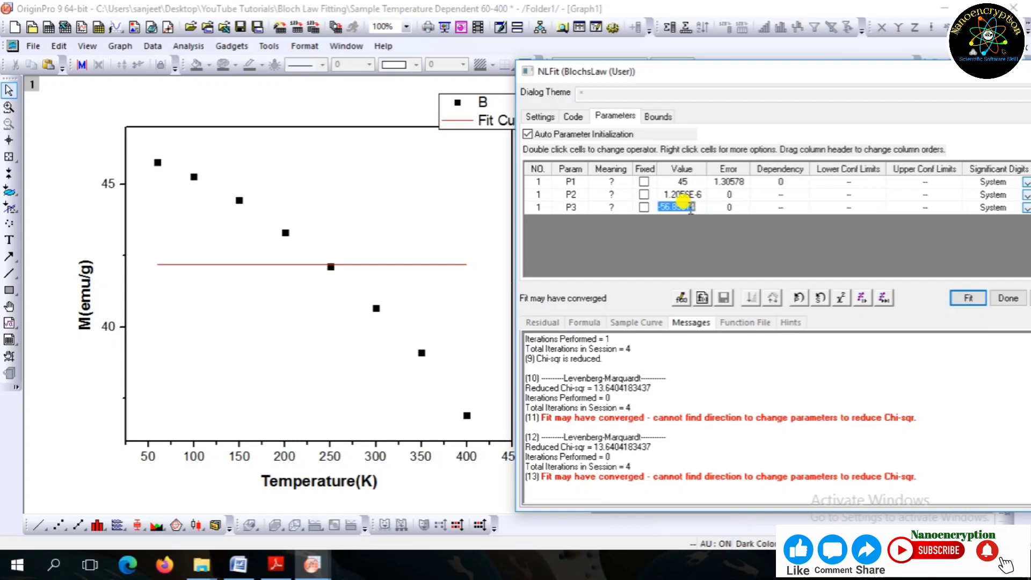
type("2.46")
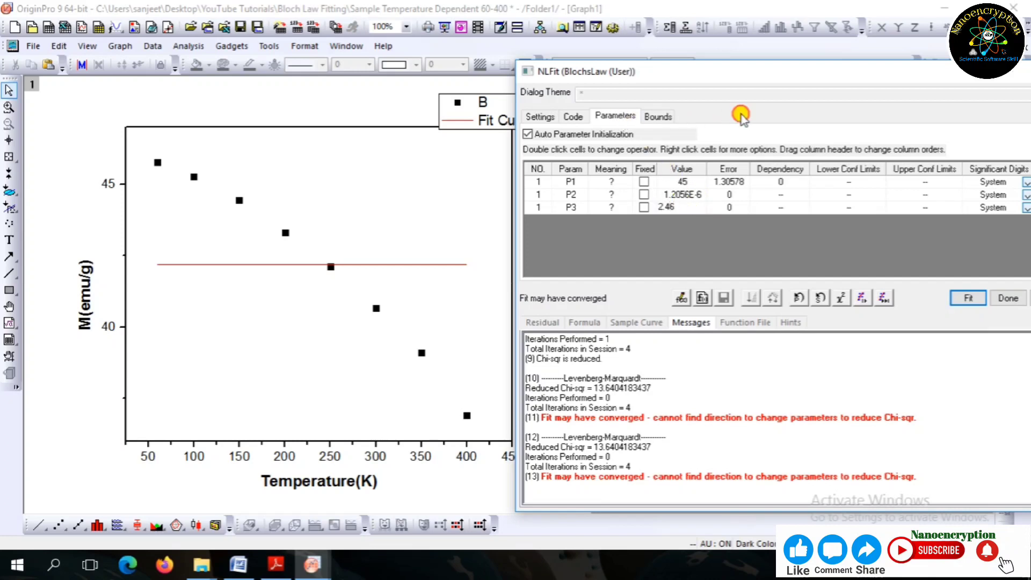
left_click(570, 117)
left_click(551, 117)
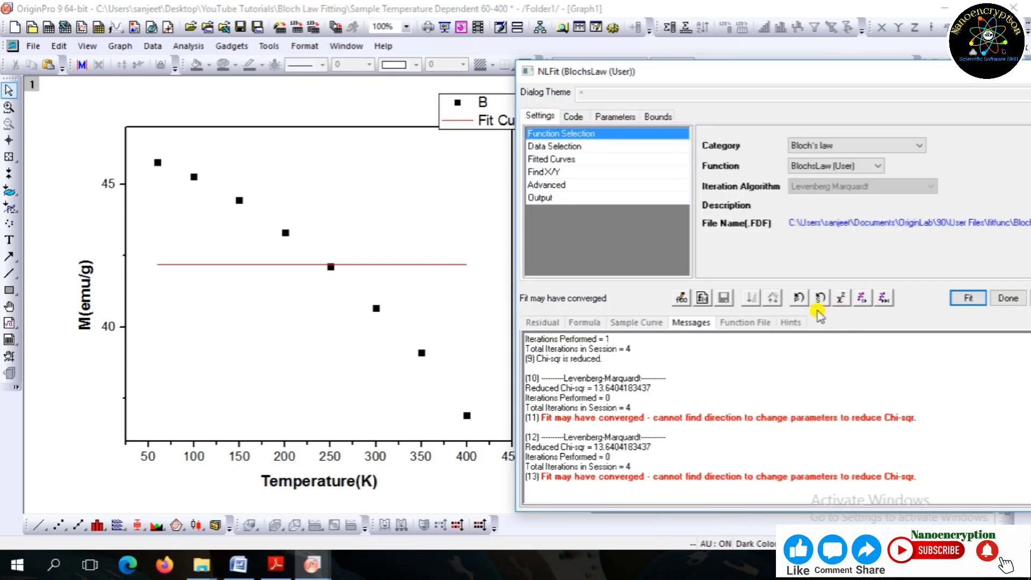
Run five single fit iterations, fit until converged, and finish the fit with its report sheet
left_click(860, 298)
left_click(859, 299)
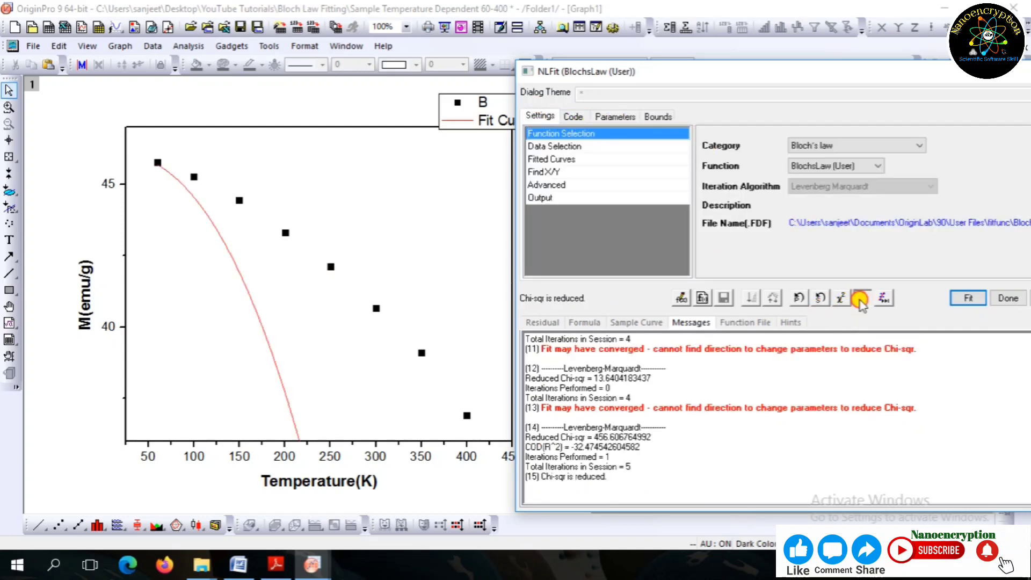
left_click(859, 299)
left_click(860, 299)
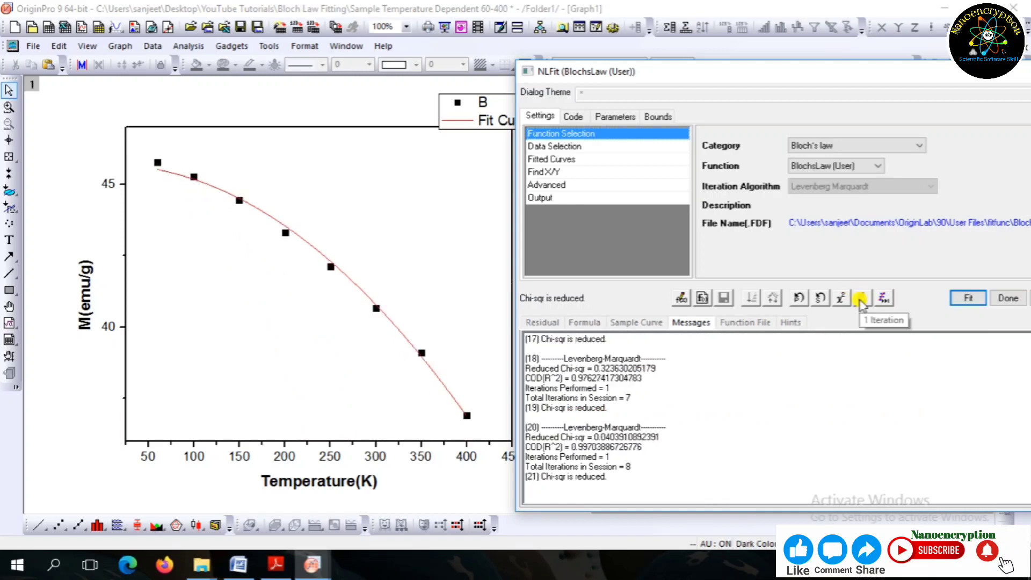
left_click(860, 298)
left_click(883, 298)
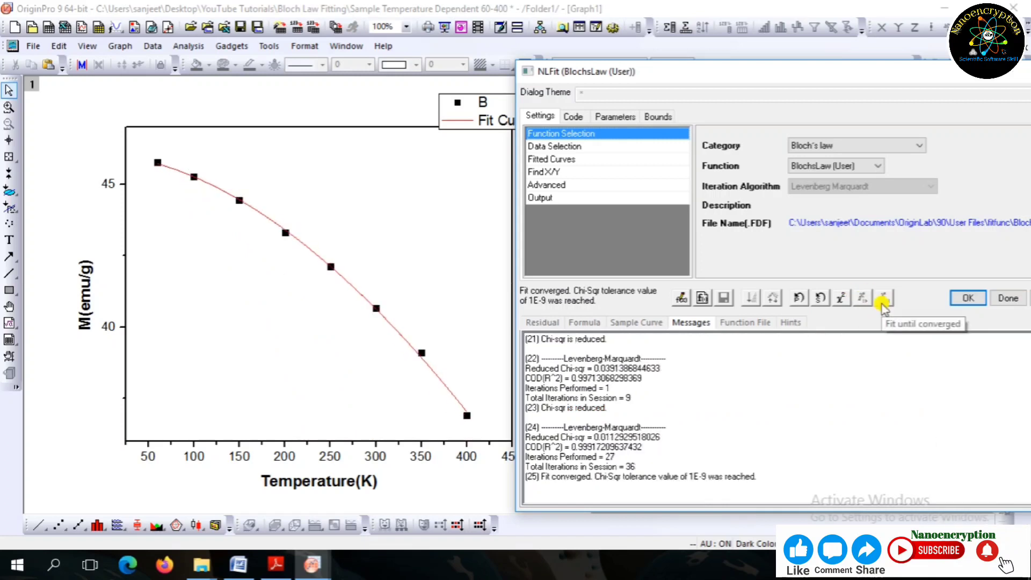
left_click(996, 298)
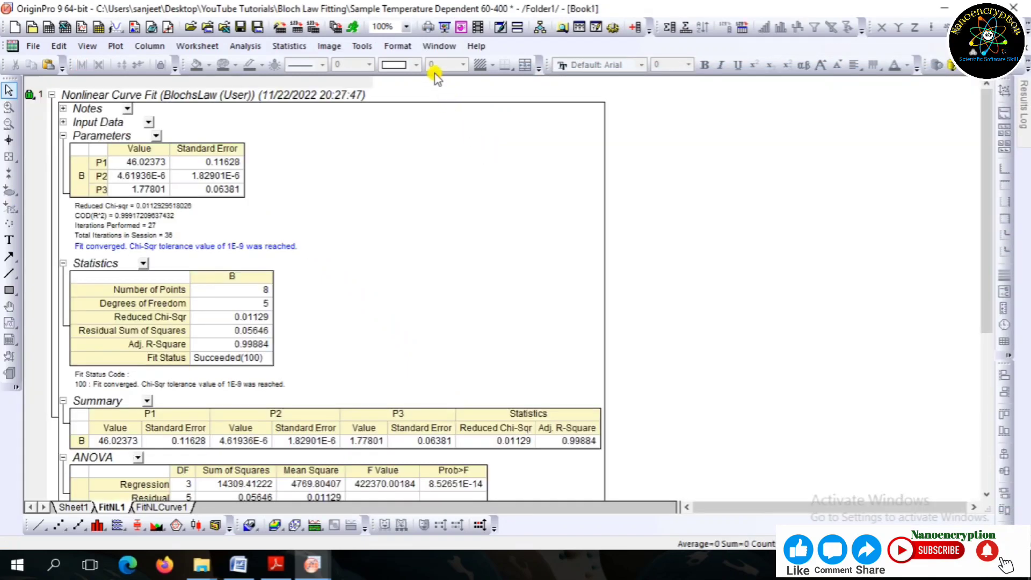
Switch to Graph1 and move the fit results table and the legend off the curve, outside the plot frame
left_click(439, 45)
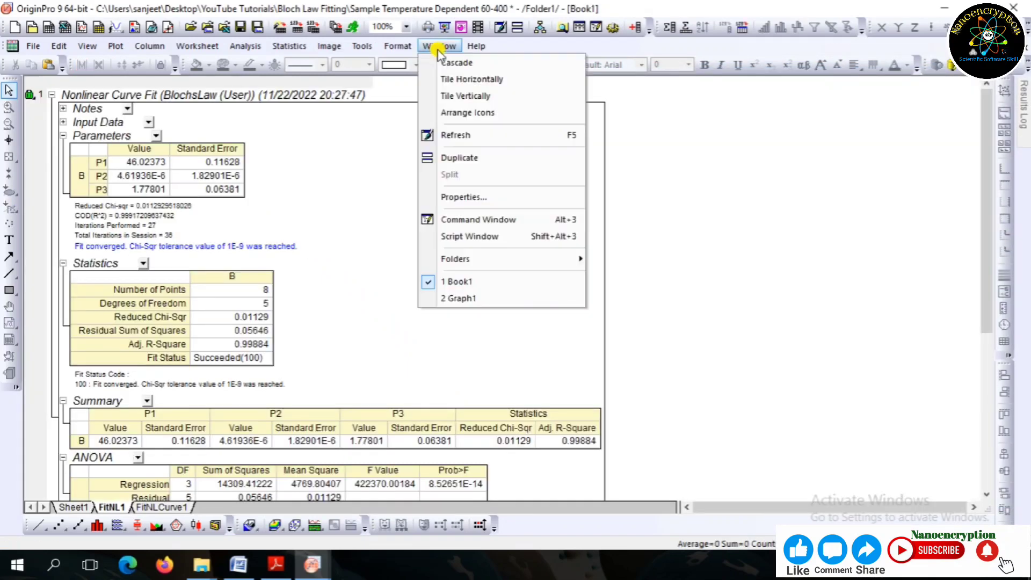
left_click(455, 298)
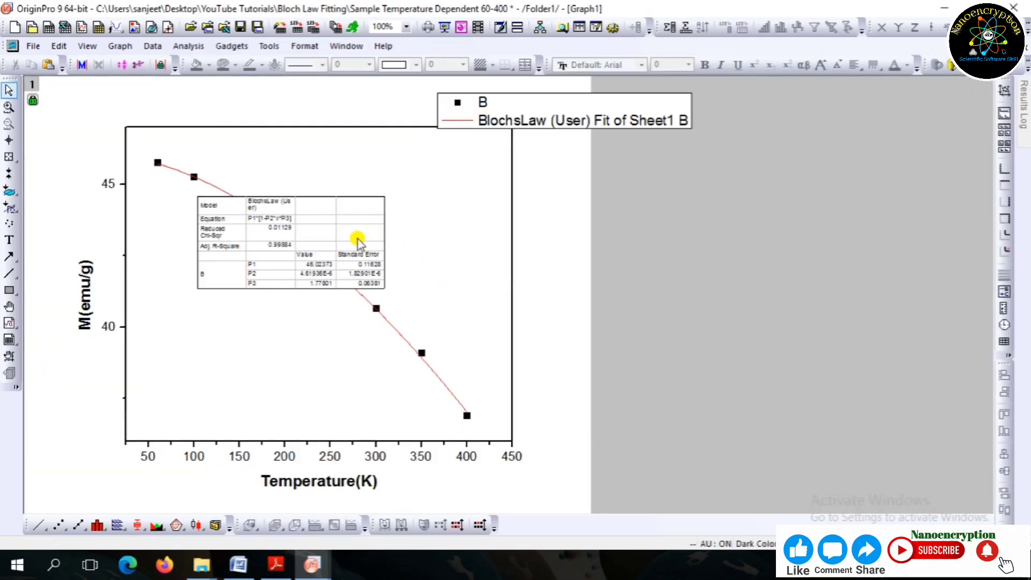
left_click_drag(356, 203, 660, 168)
left_click_drag(651, 120, 836, 115)
Enlarge the fit results table beside the plot and adjust its position so its entries are legible
left_click_drag(735, 257, 902, 367)
left_click_drag(813, 313, 836, 304)
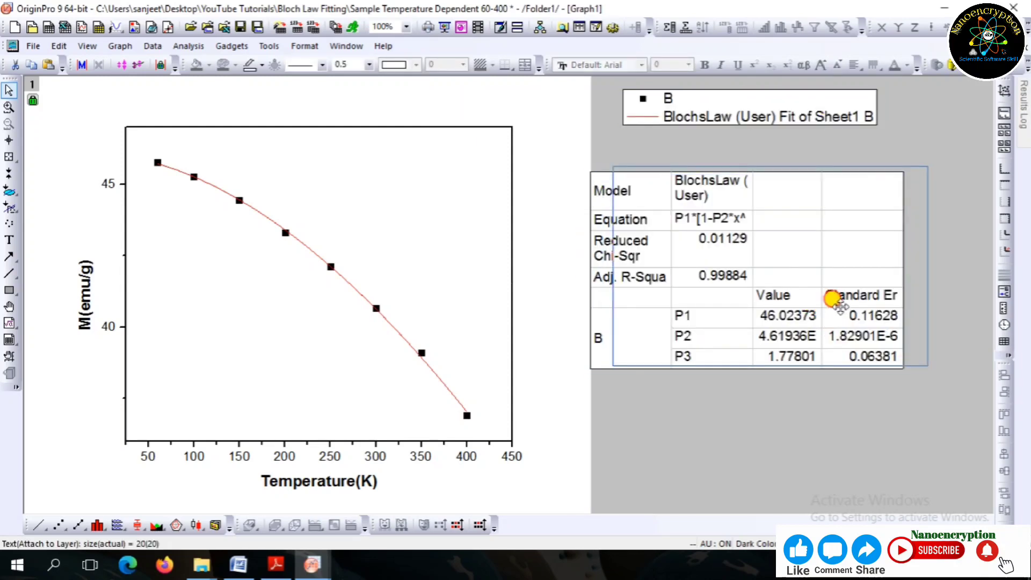
left_click_drag(927, 363, 972, 378)
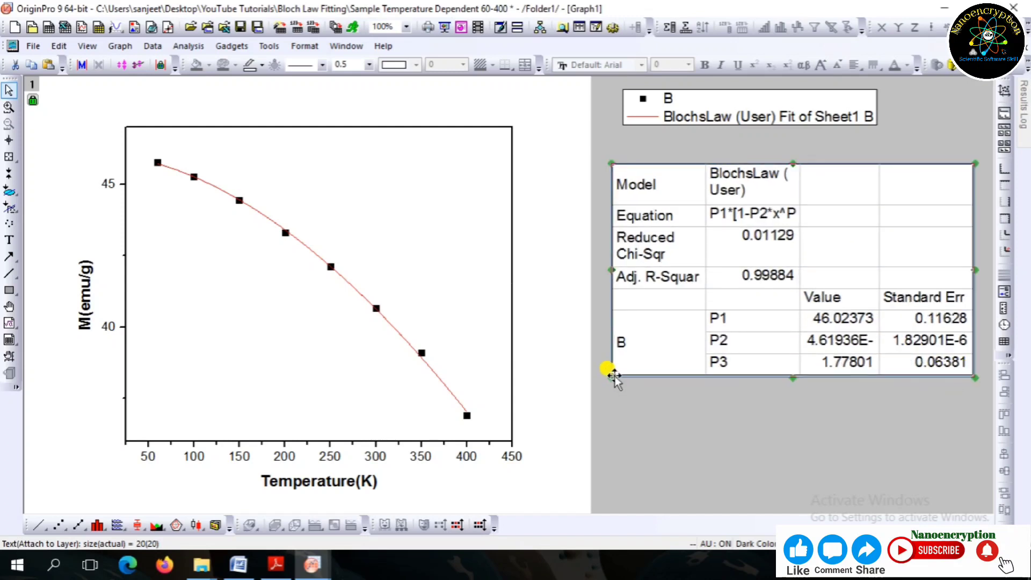
left_click_drag(608, 372, 579, 398)
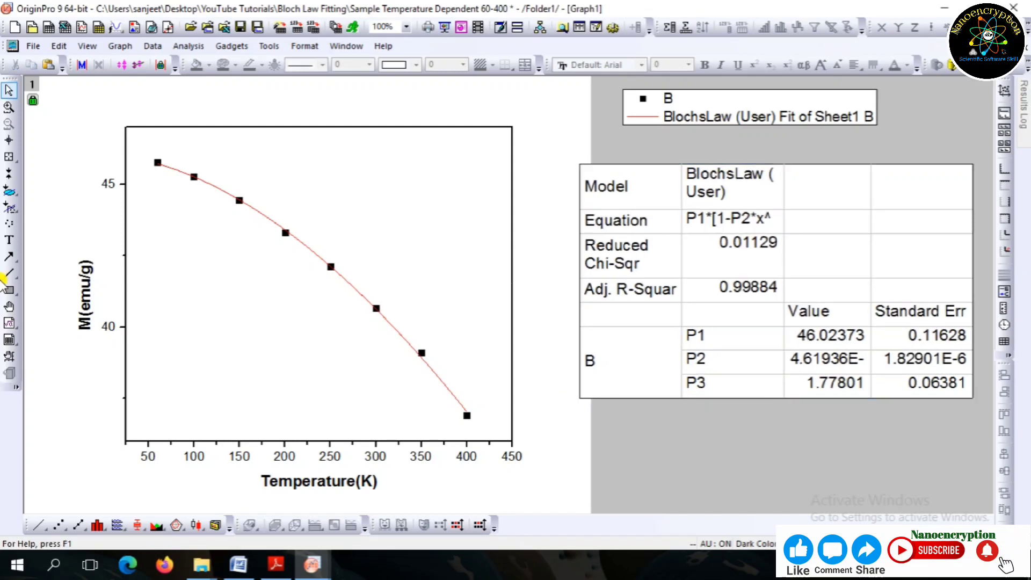
Set the vertical axis major tick increment to 2
double_click(105, 325)
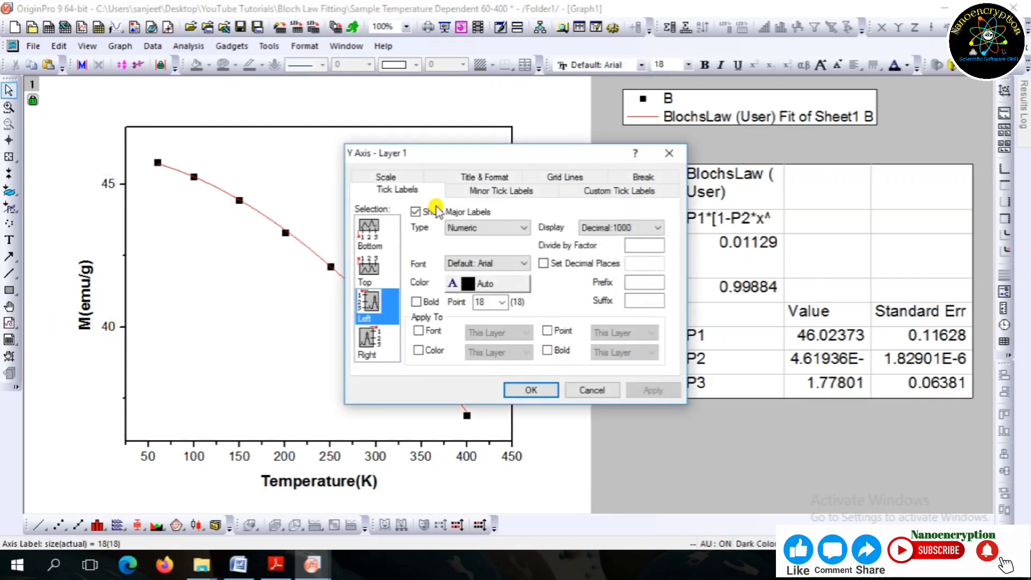
left_click(387, 178)
left_click(627, 223)
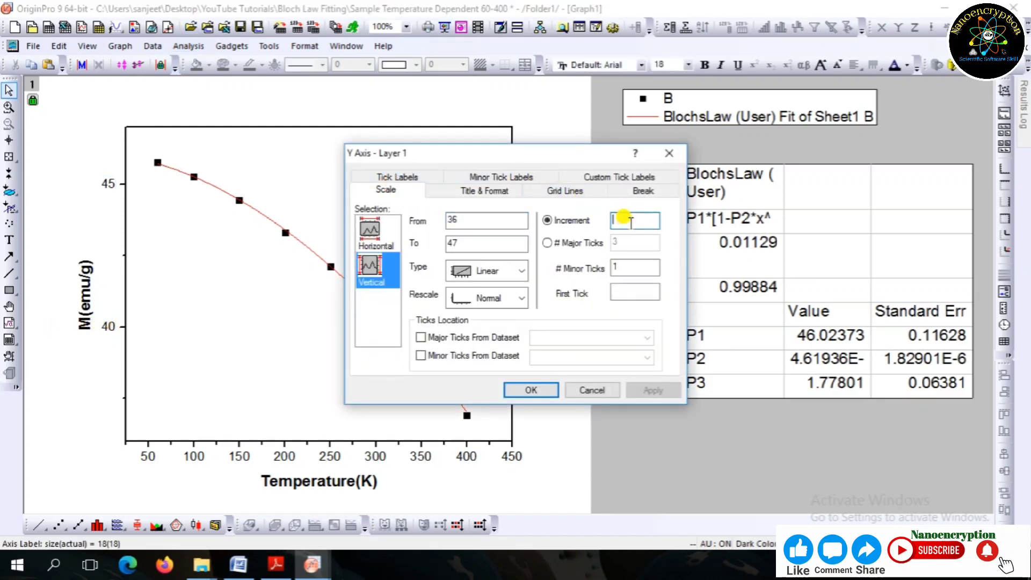
type("2")
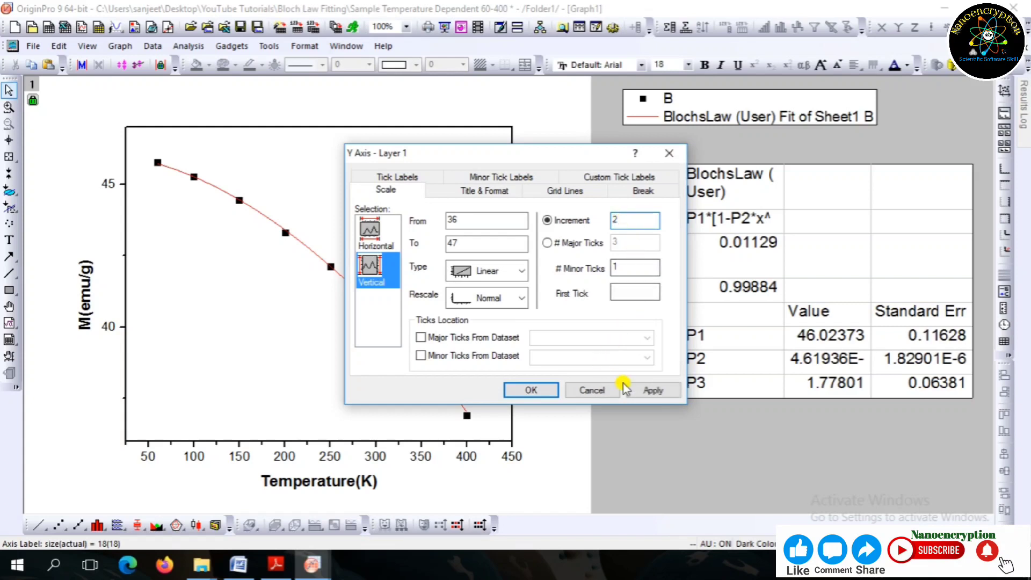
left_click(652, 388)
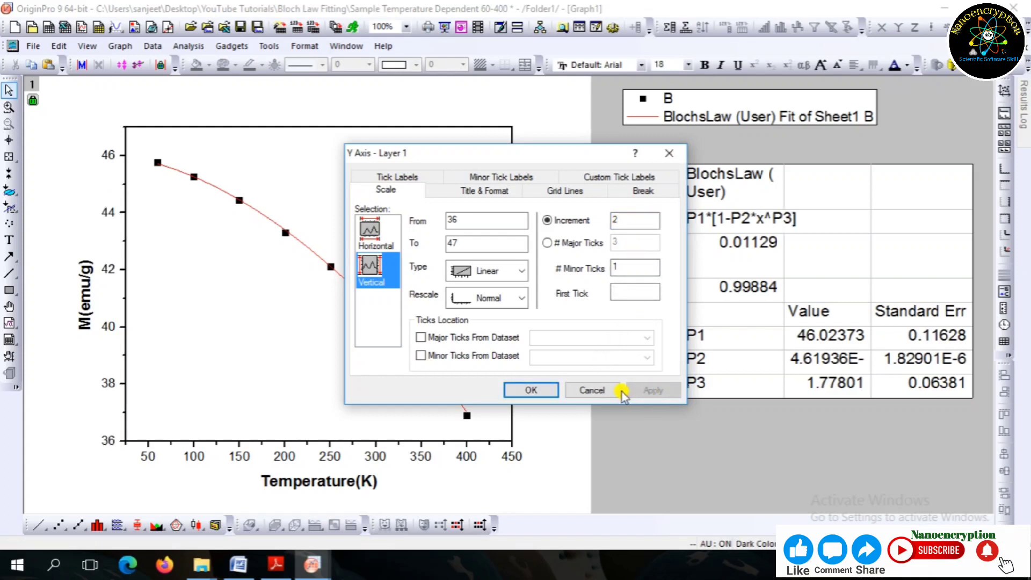
left_click(532, 390)
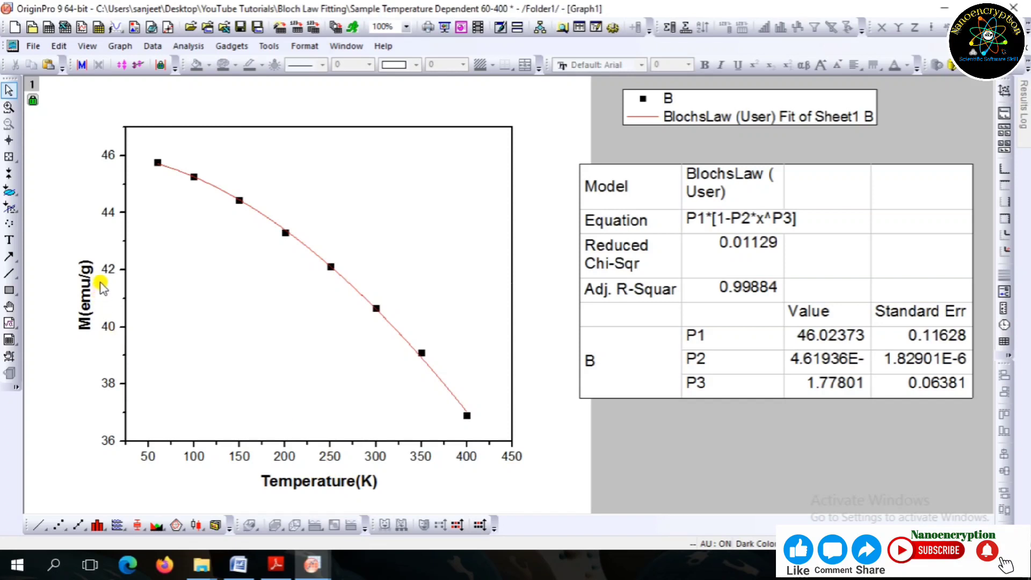
Set the line width of the BlochsLaw fit curve to 3 in its plot properties
left_click(240, 205)
double_click(240, 205)
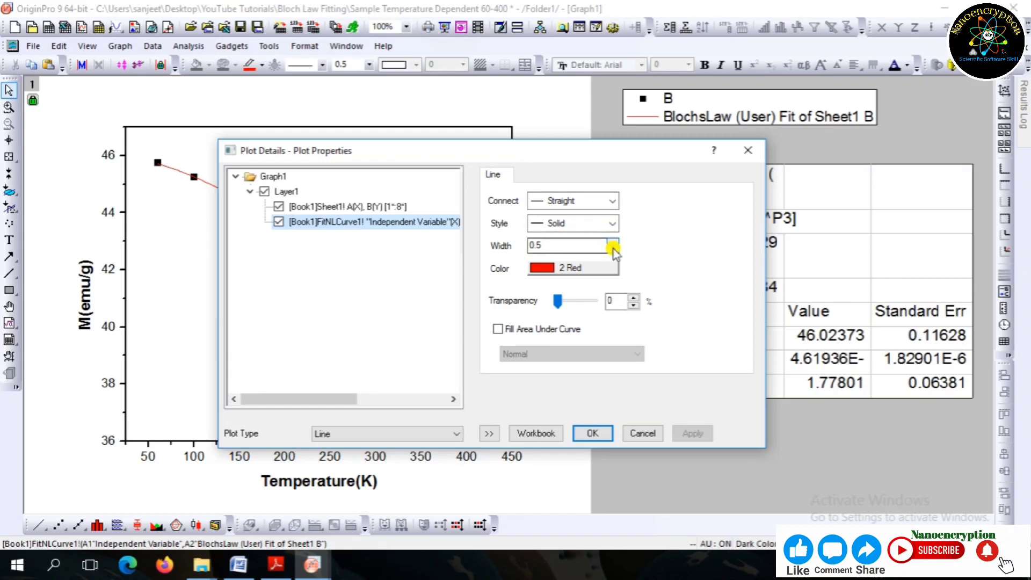
left_click(612, 246)
left_click(536, 301)
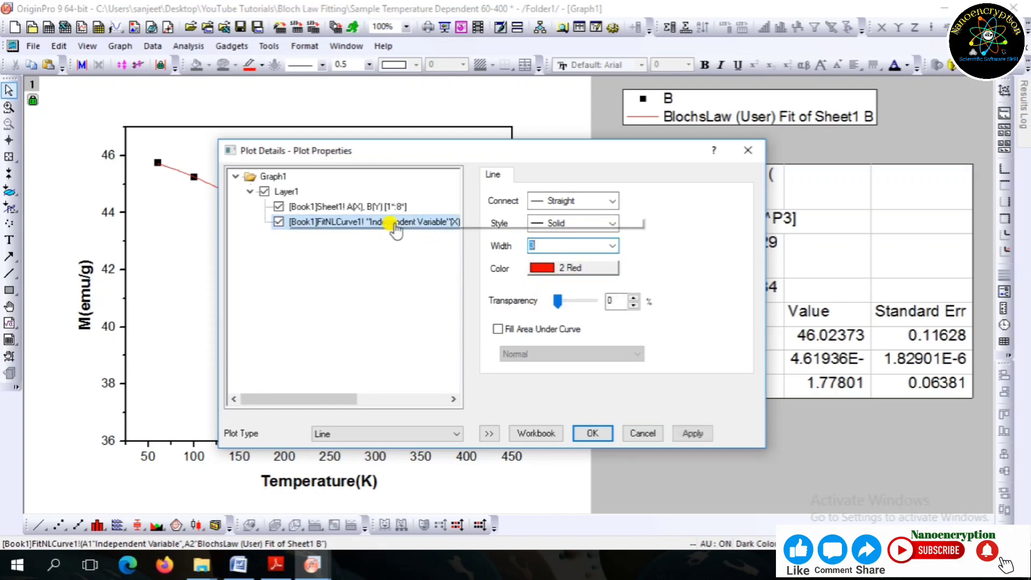
Change the data points of the Sheet1 plot to open circles of size 18 with an edge thickness of 20
left_click(370, 207)
left_click(553, 218)
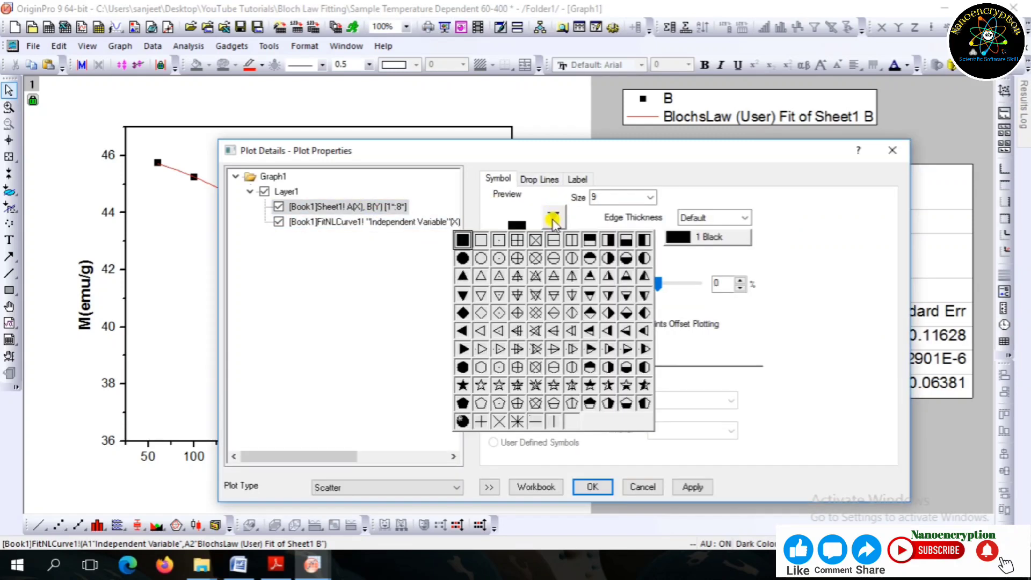
left_click(481, 259)
left_click(649, 197)
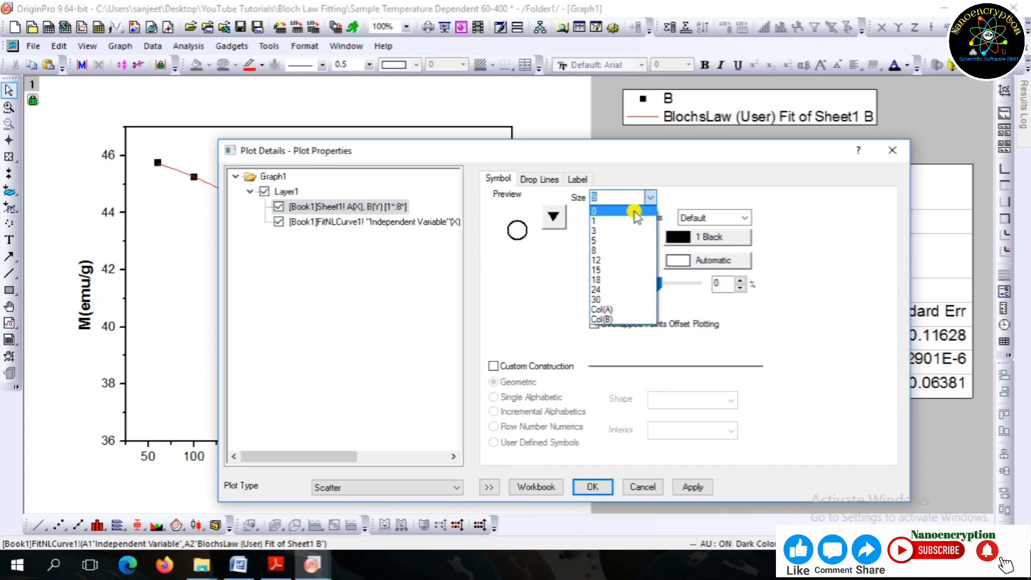
left_click(601, 279)
left_click(745, 218)
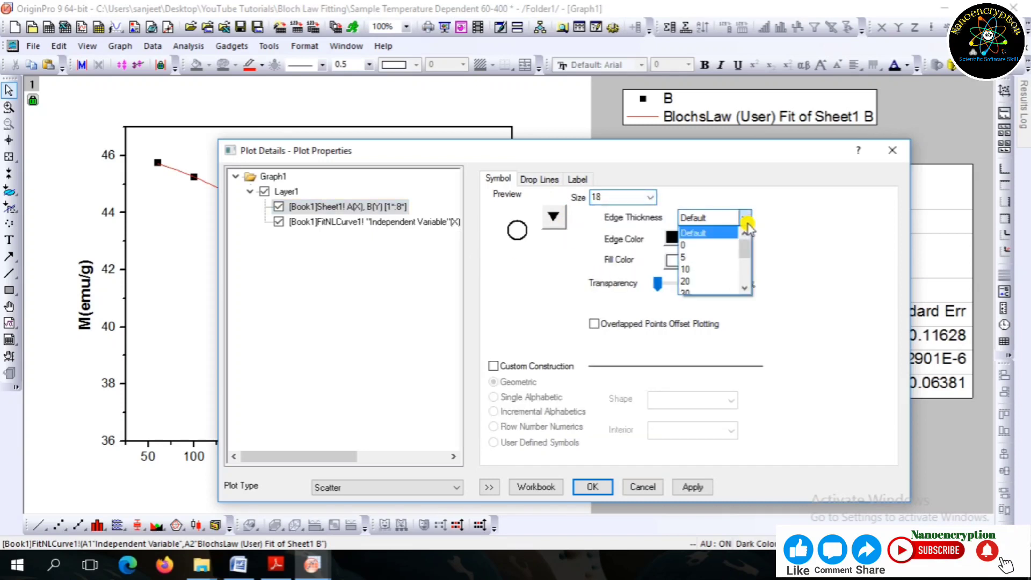
left_click(690, 281)
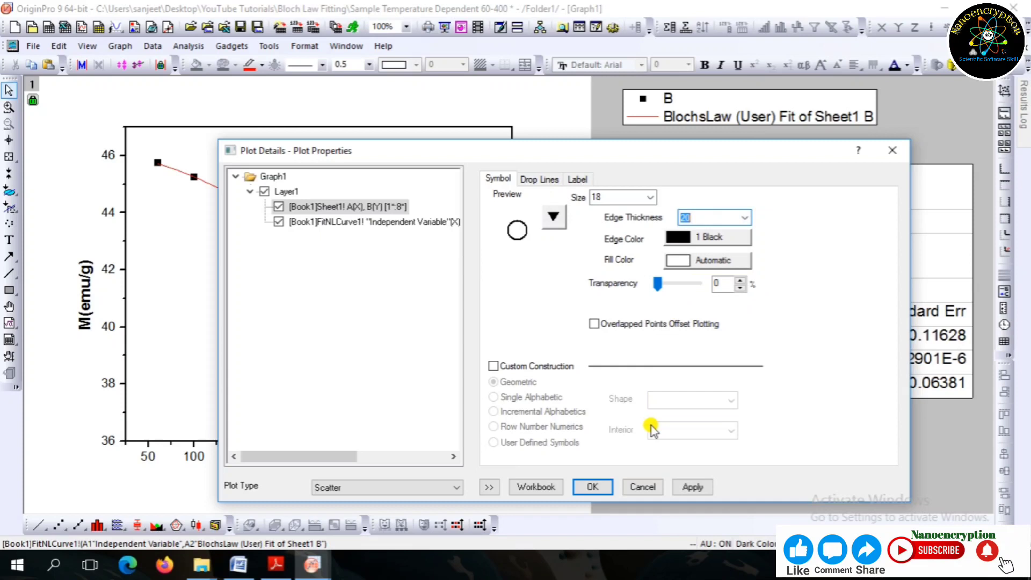
left_click(595, 487)
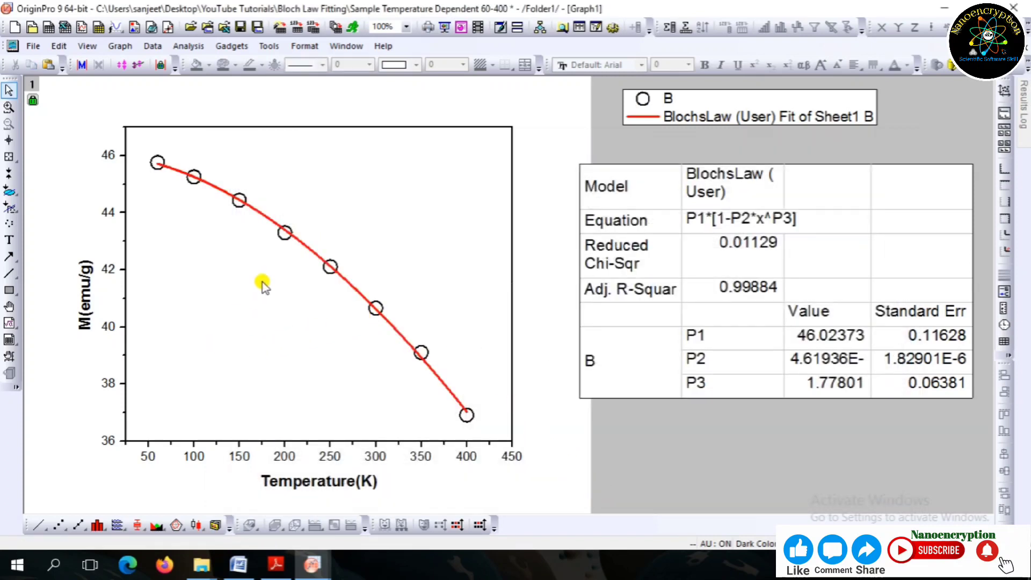
Move the legend inside the plot frame and rename its entries "Experimental data points" and "Fit to Bloch's Law"
left_click_drag(800, 118, 404, 153)
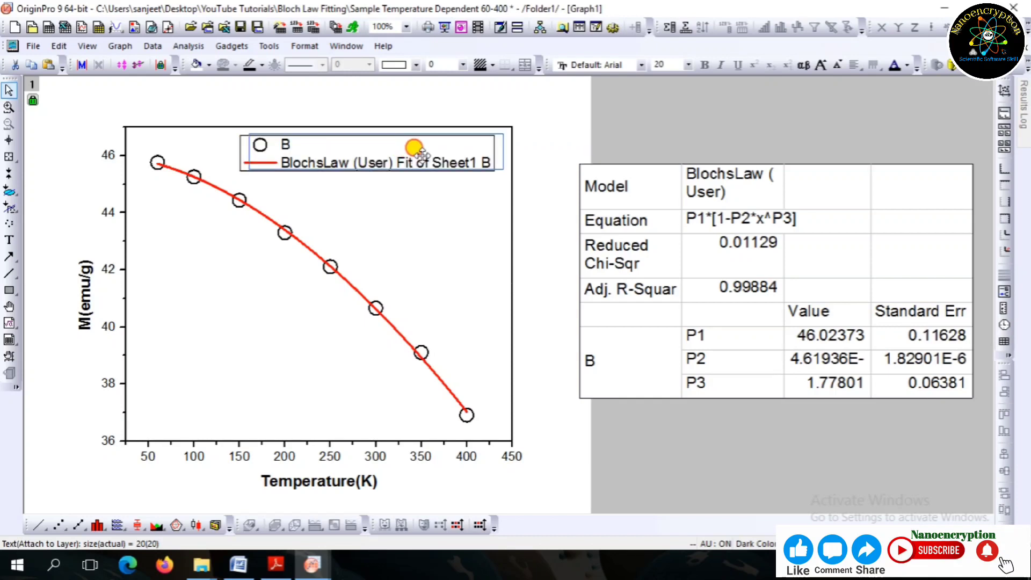
double_click(416, 154)
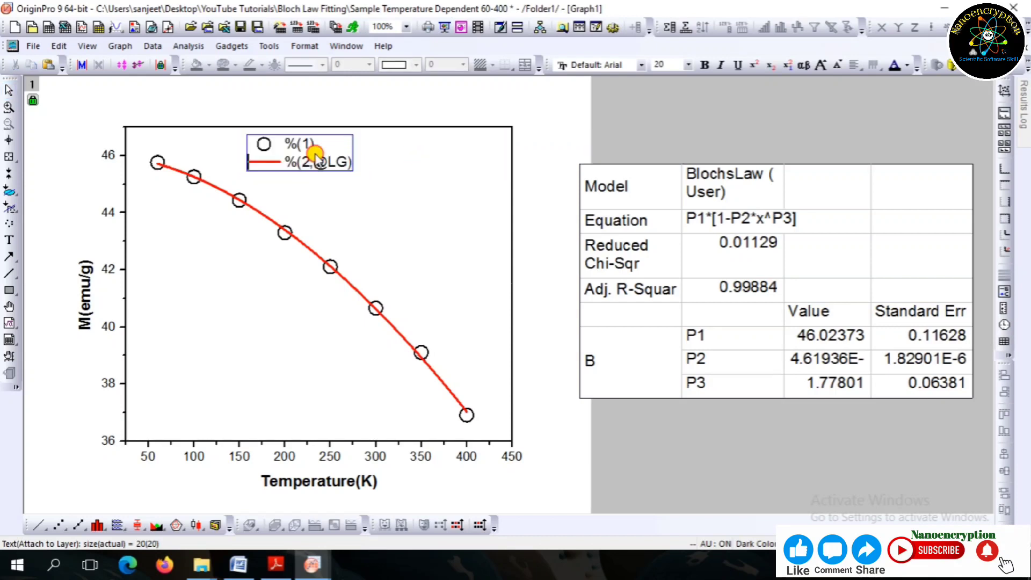
left_click_drag(286, 144, 327, 142)
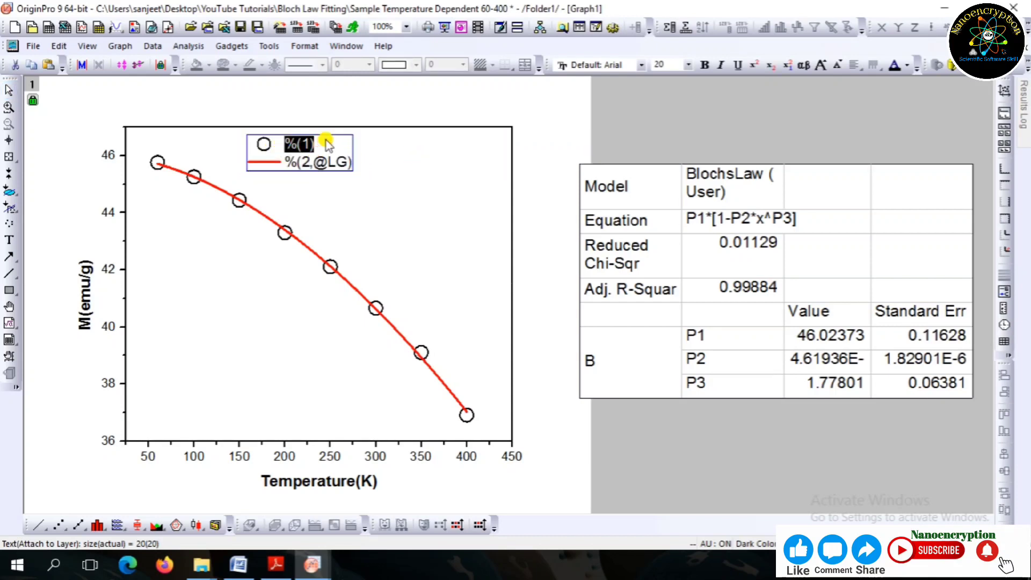
type("Experimental data points")
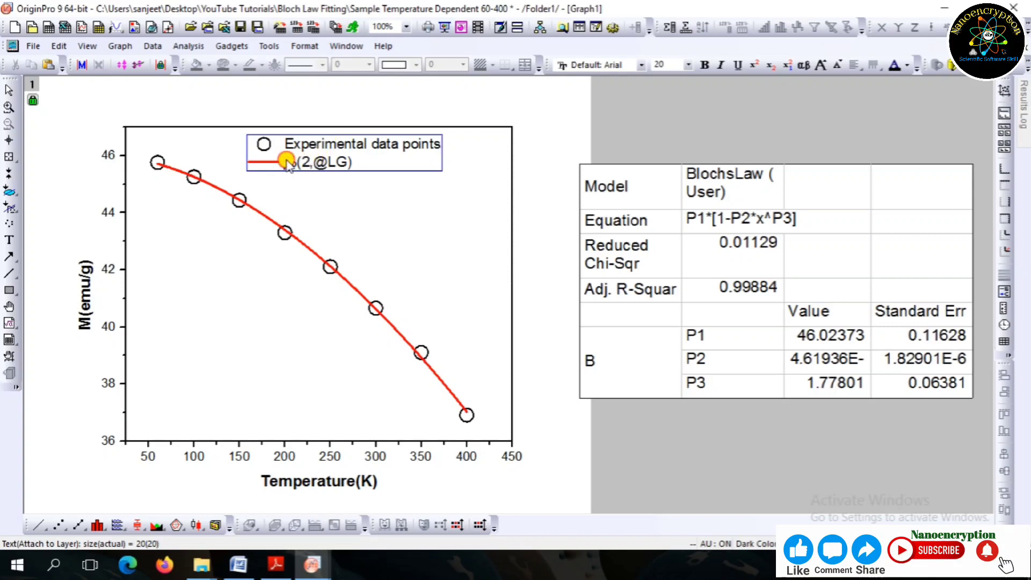
left_click_drag(287, 162, 354, 163)
type("Fit to Bloch's Law")
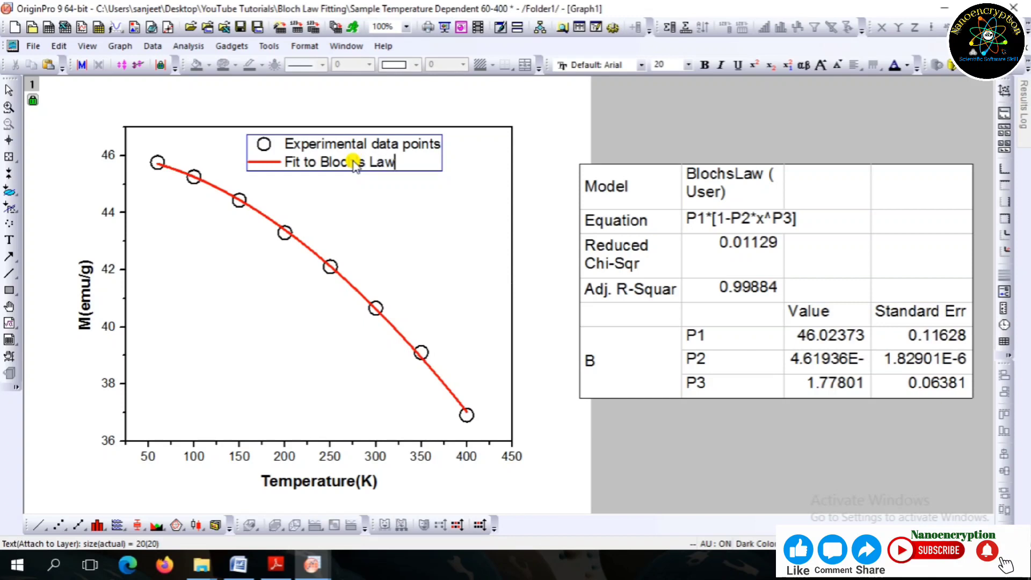
left_click(524, 239)
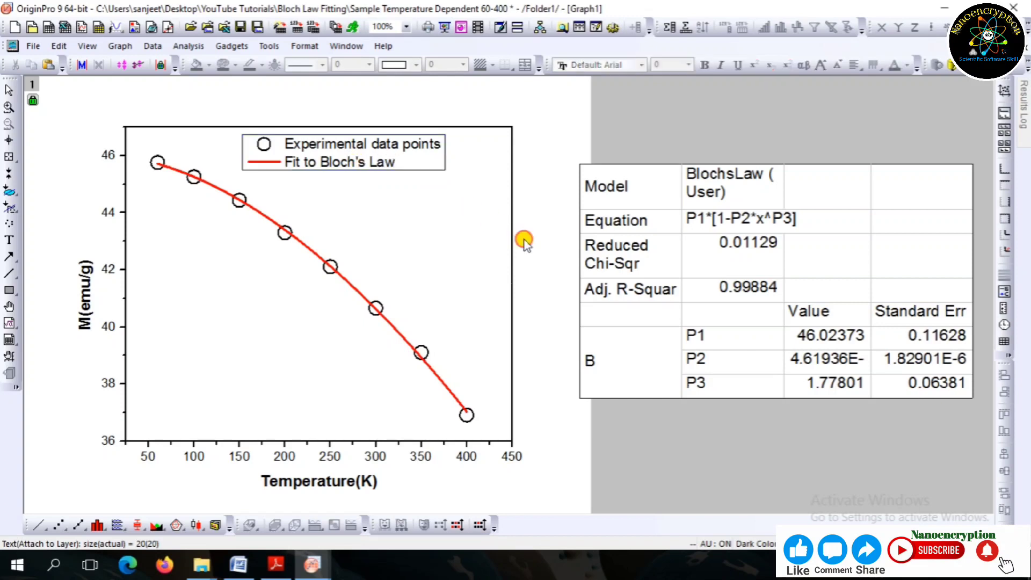
Make the legend text bold and move the legend into the upper-right corner of the plot frame
double_click(403, 170)
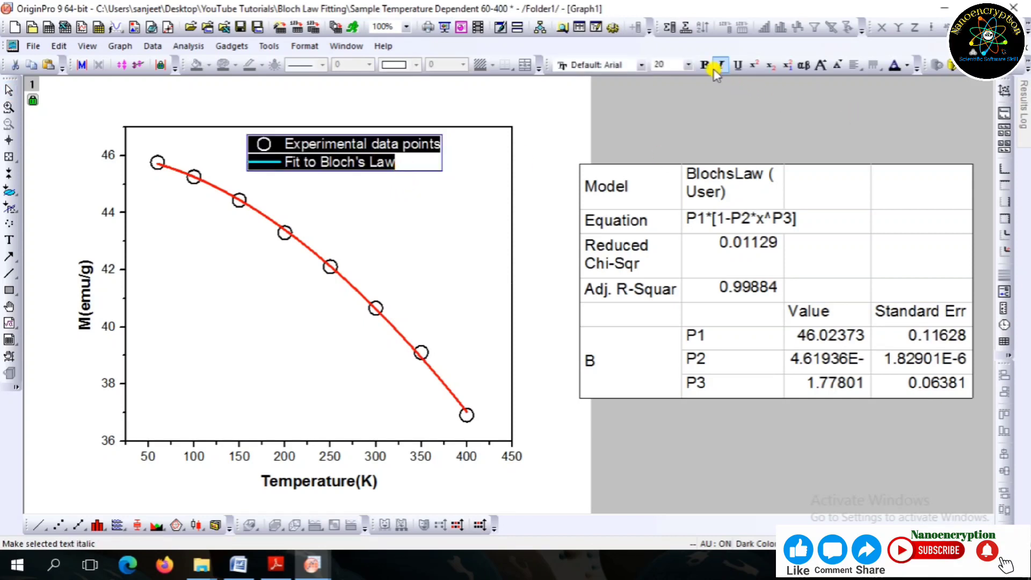
left_click(704, 64)
left_click(564, 178)
left_click(426, 156)
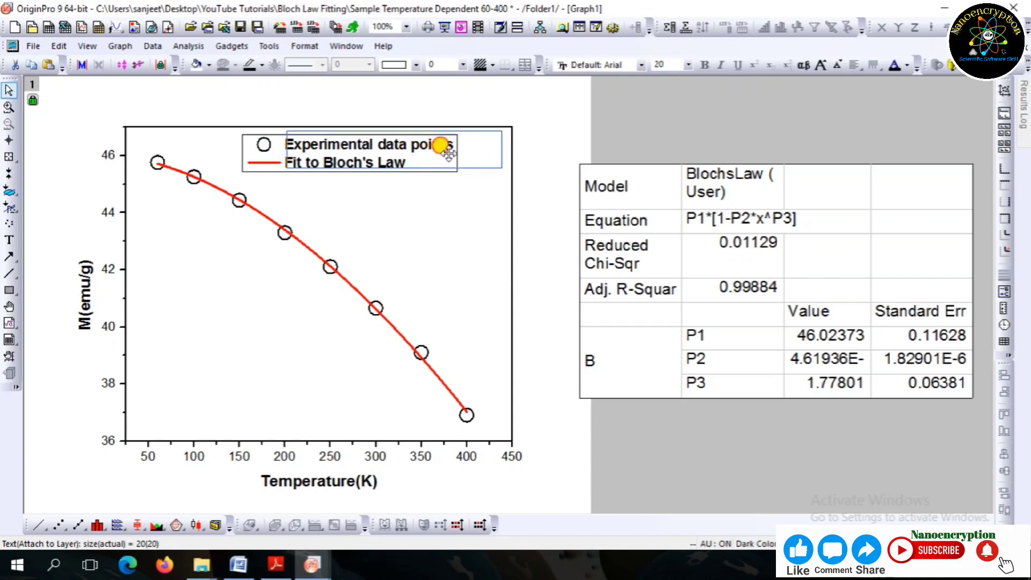
left_click_drag(444, 154, 489, 150)
left_click(542, 178)
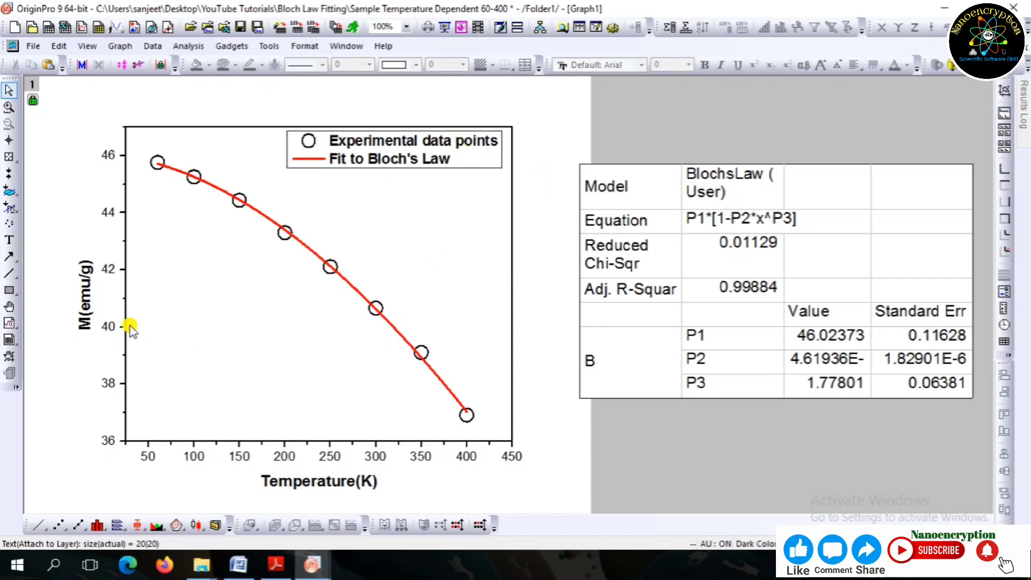
Set the vertical axis tick labels to font size 28 and make them bold
left_click(114, 272)
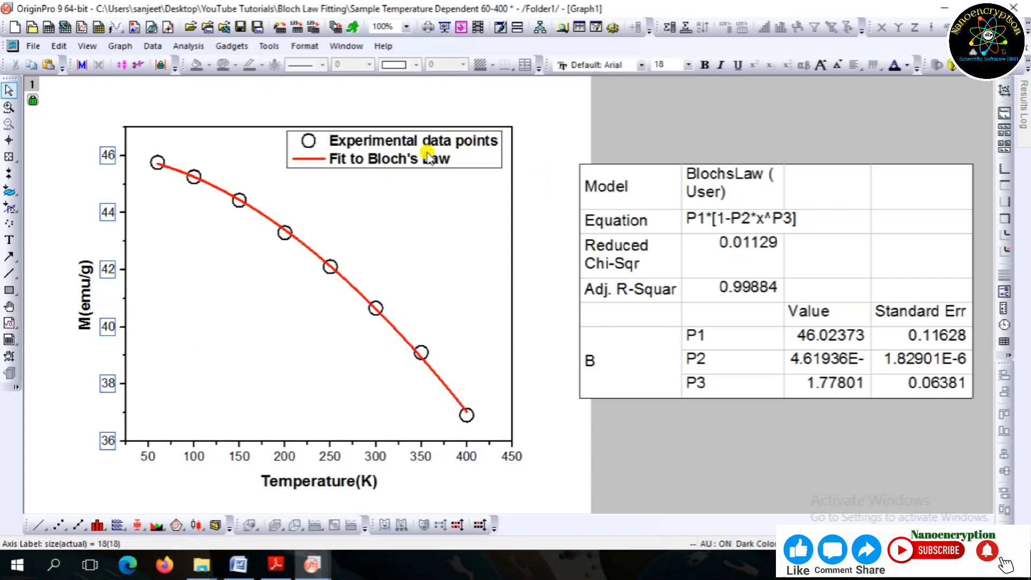
left_click(688, 65)
left_click(659, 195)
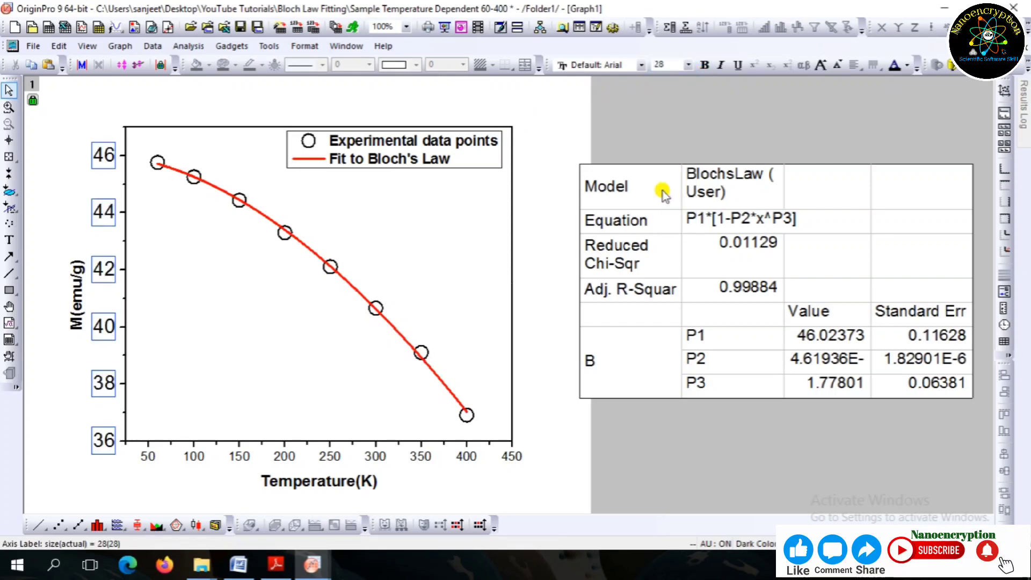
left_click(704, 66)
Set the horizontal axis tick labels to font size 28 and make them bold
left_click(236, 456)
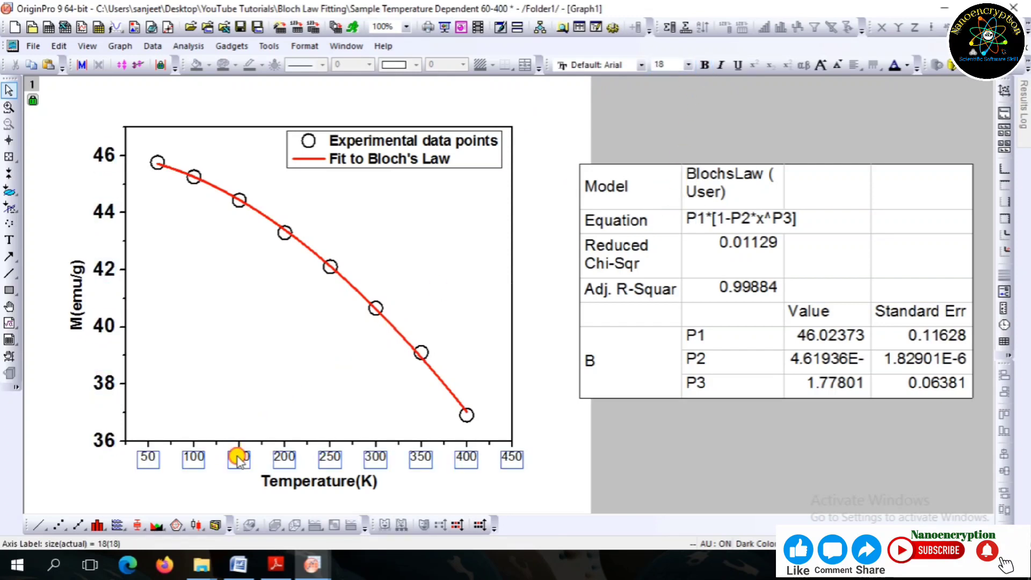
left_click(688, 65)
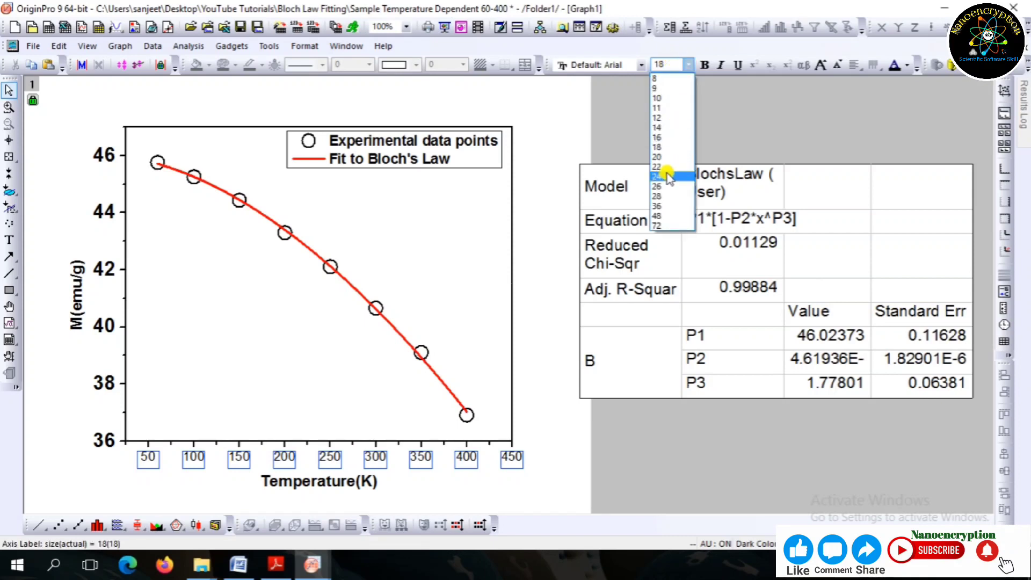
left_click(662, 196)
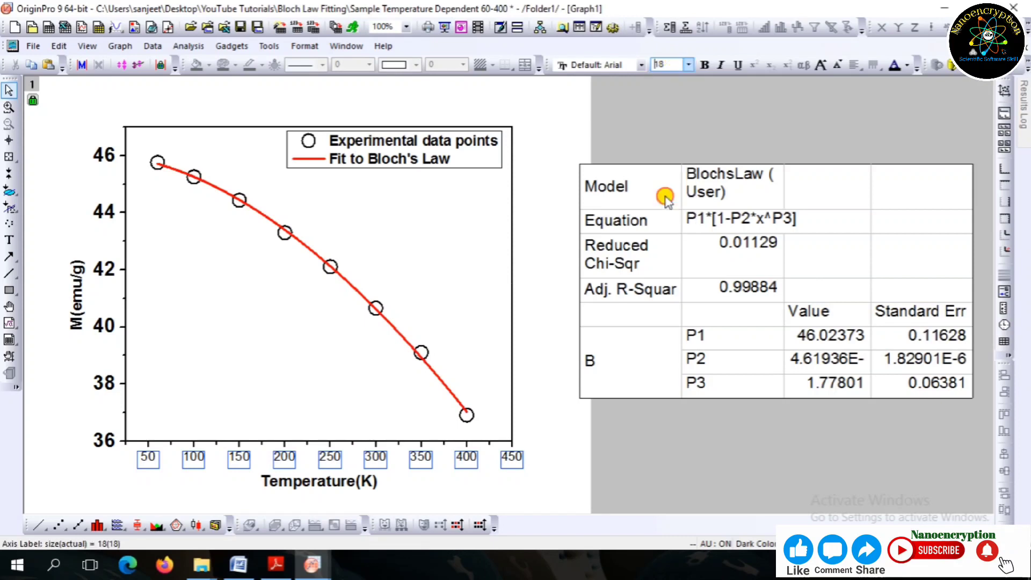
left_click(704, 65)
left_click(577, 261)
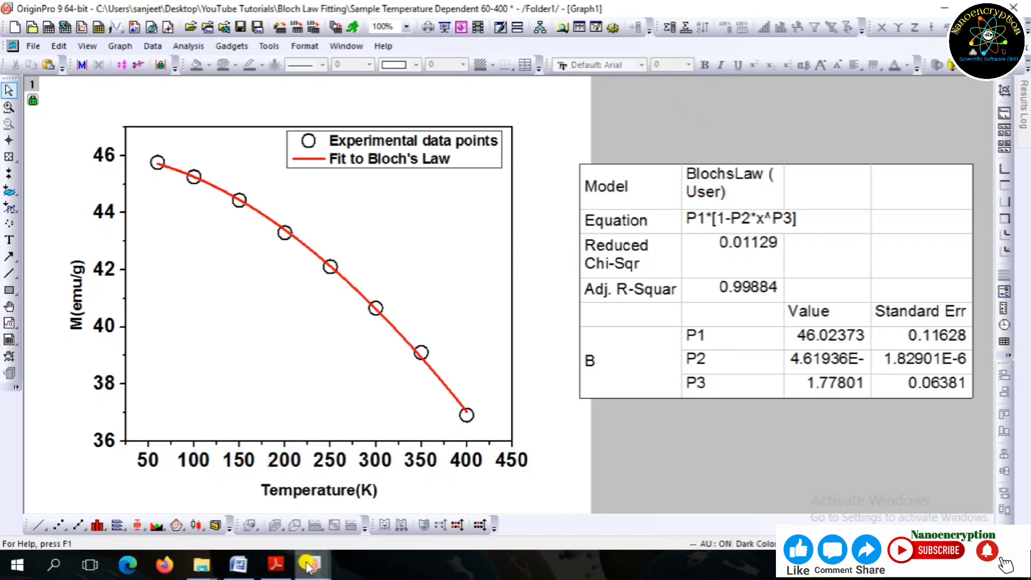
Nudge the Temperature(K) axis title closer to the tick labels and set its font size to 36
left_click(324, 475)
left_click_drag(328, 476, 329, 474)
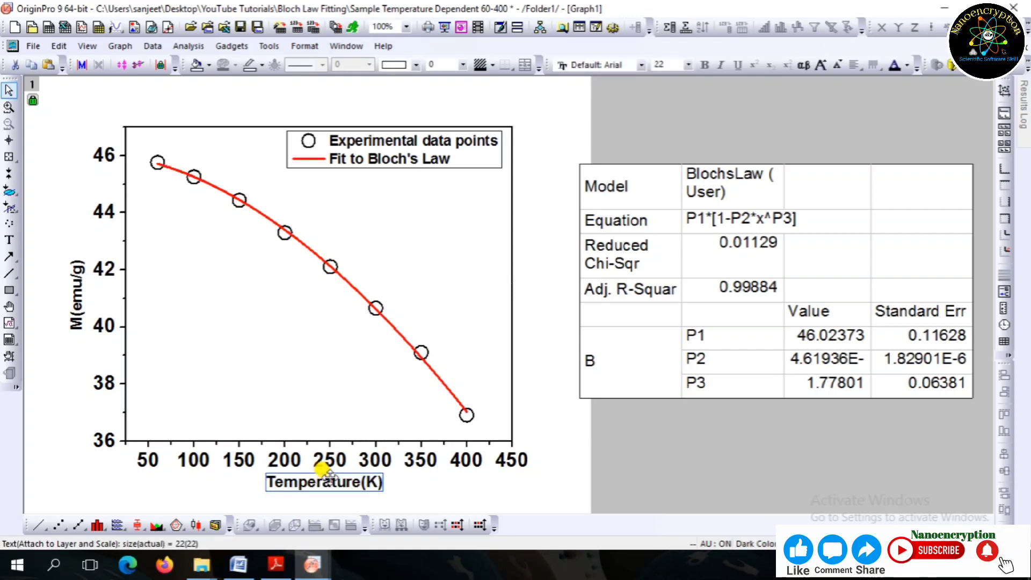
left_click(331, 480)
double_click(331, 480)
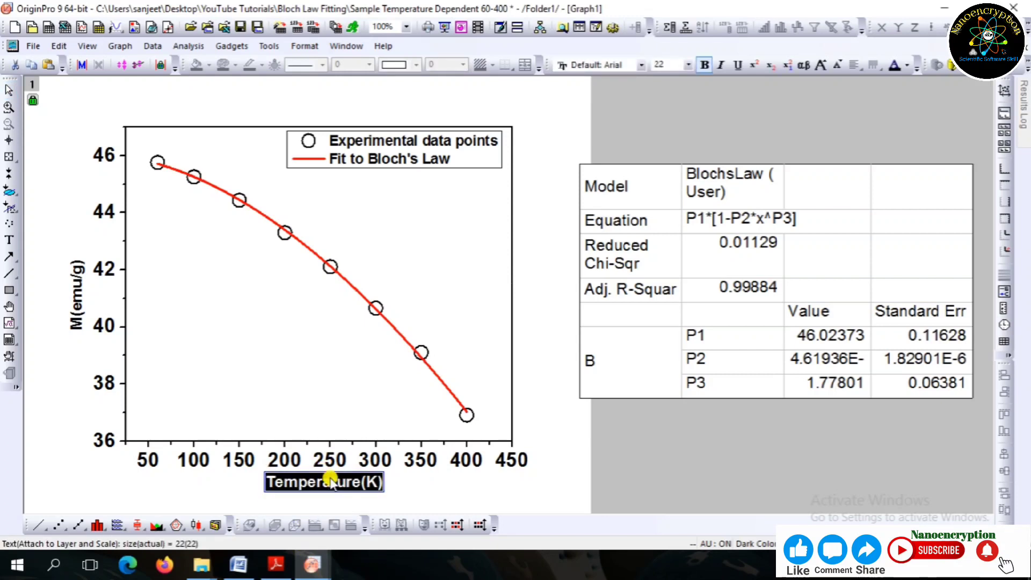
left_click(685, 67)
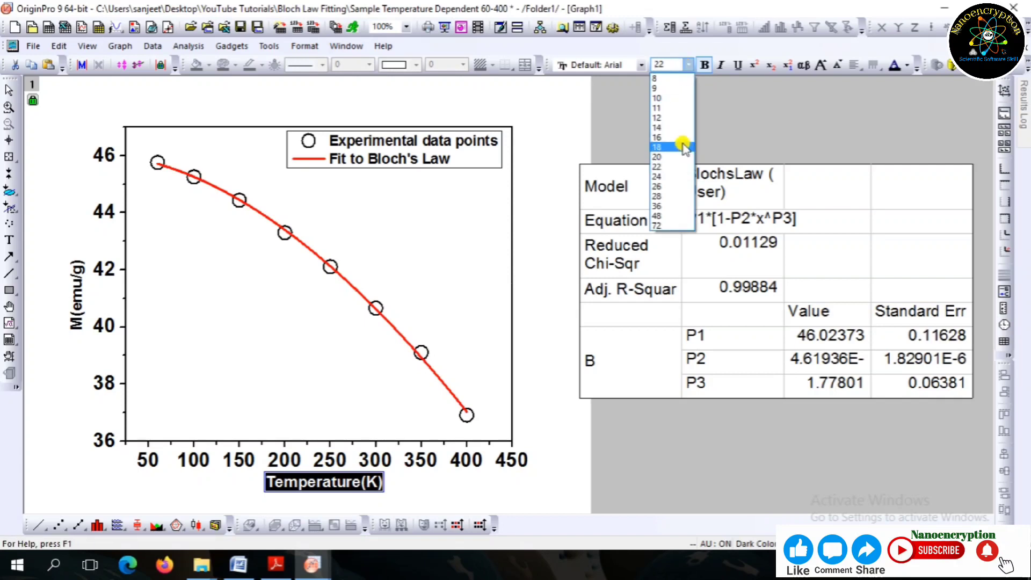
left_click(666, 200)
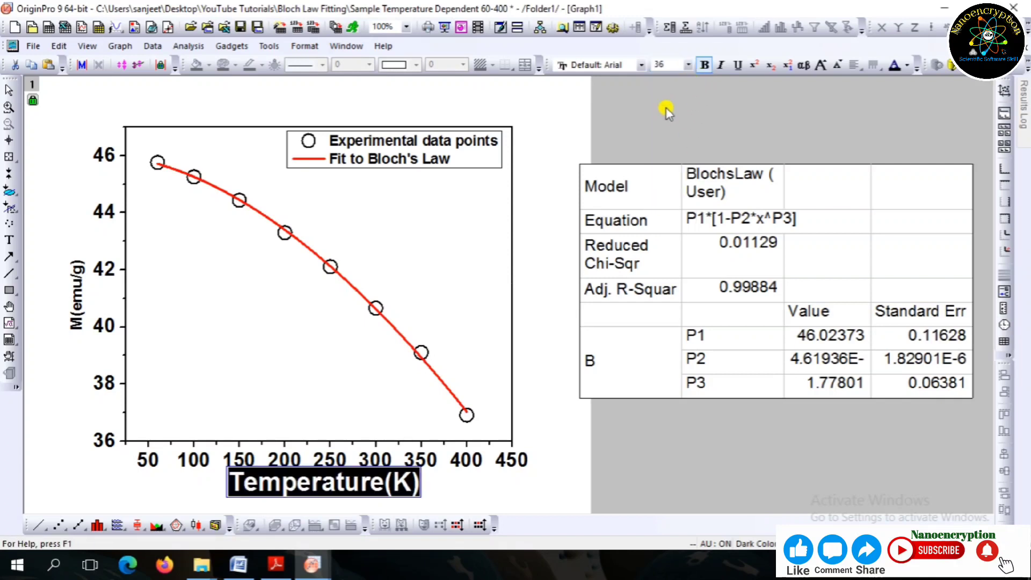
left_click(554, 188)
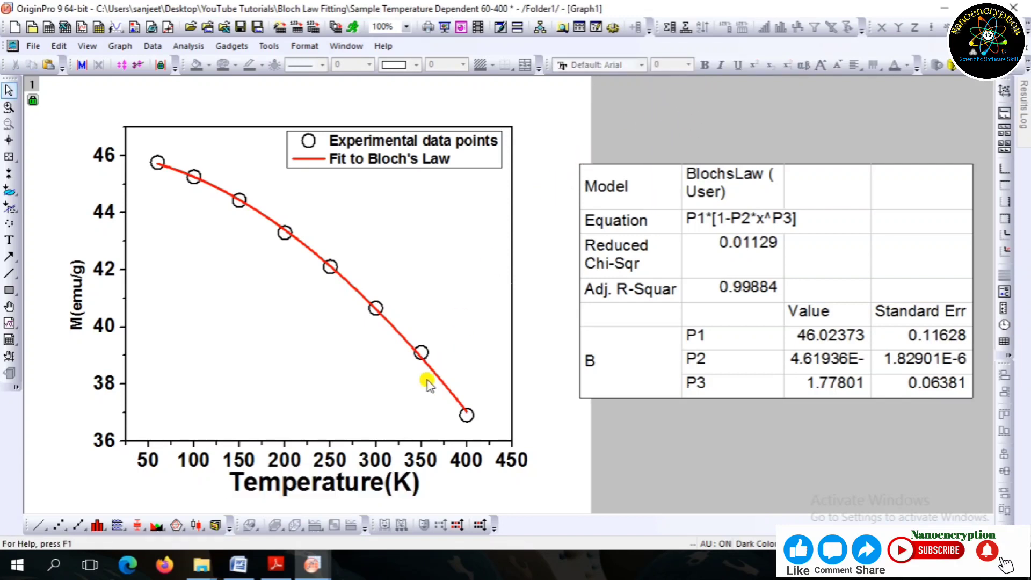
Set the font size of the M(emu/g) axis title to 36
double_click(79, 307)
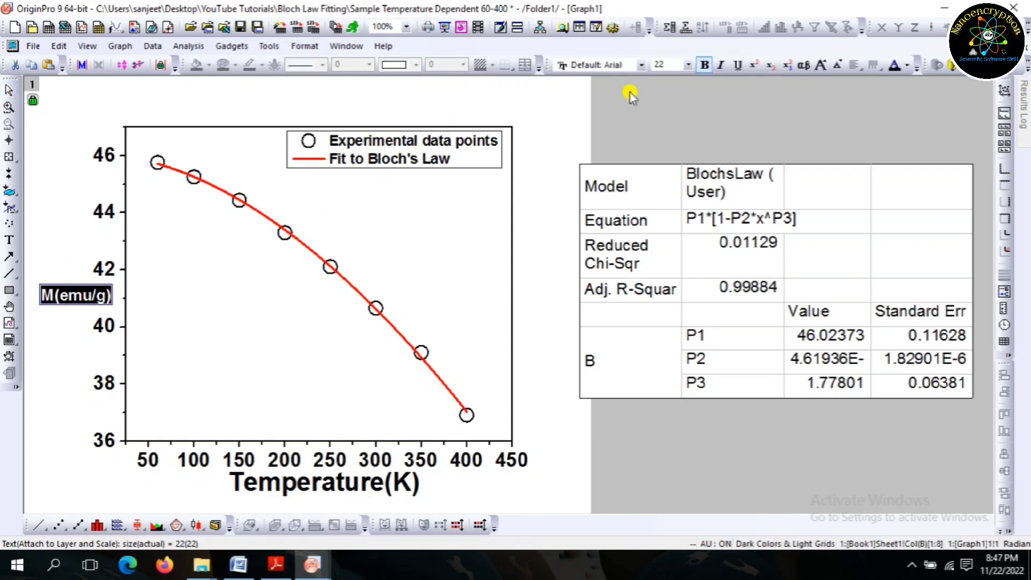
left_click(688, 64)
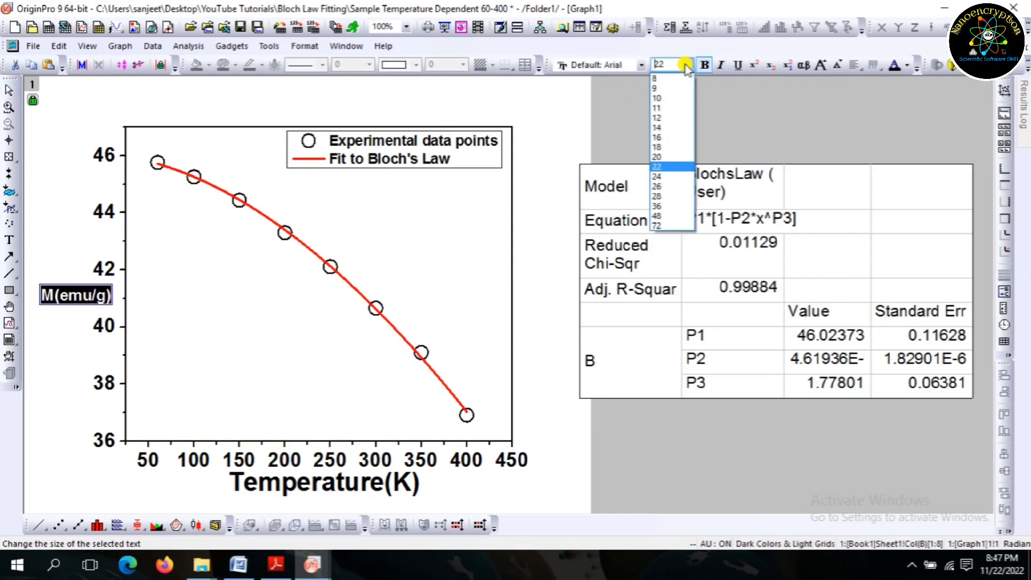
left_click(656, 205)
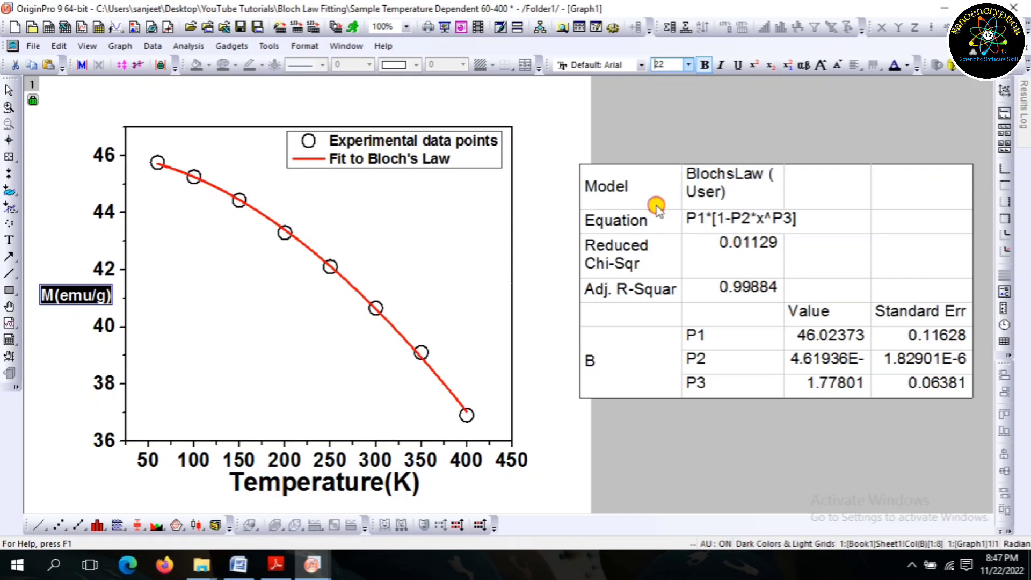
left_click(527, 217)
Thicken the graph's axis and frame lines to a line width of 3
left_click(209, 241)
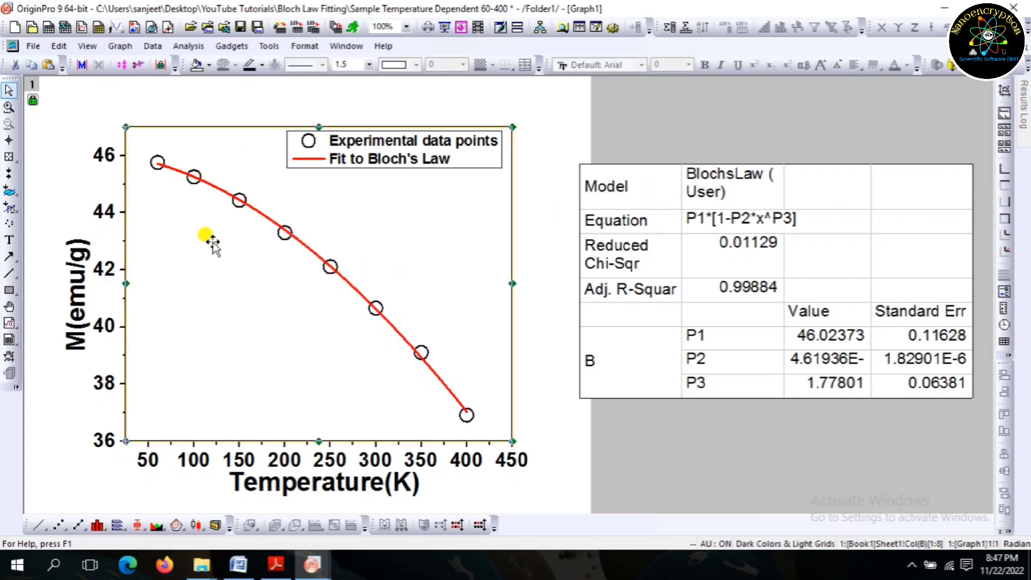
left_click(369, 64)
left_click(338, 119)
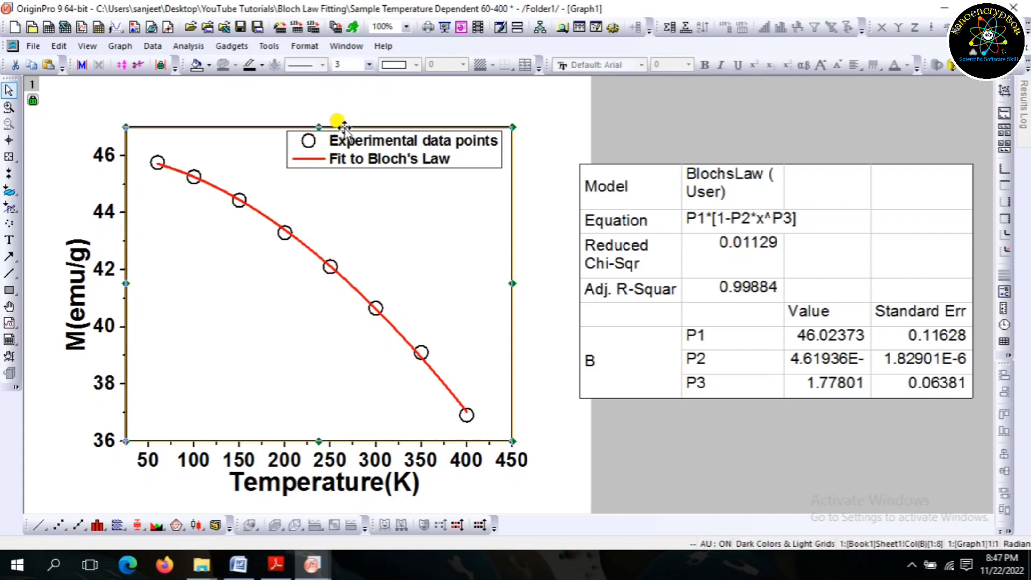
left_click(526, 213)
left_click(512, 226)
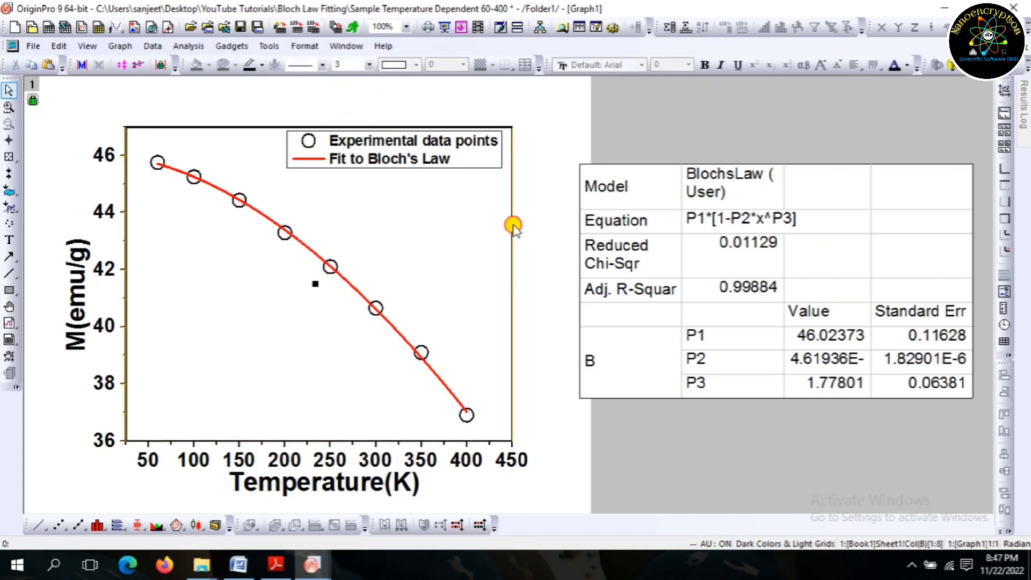
left_click(510, 224)
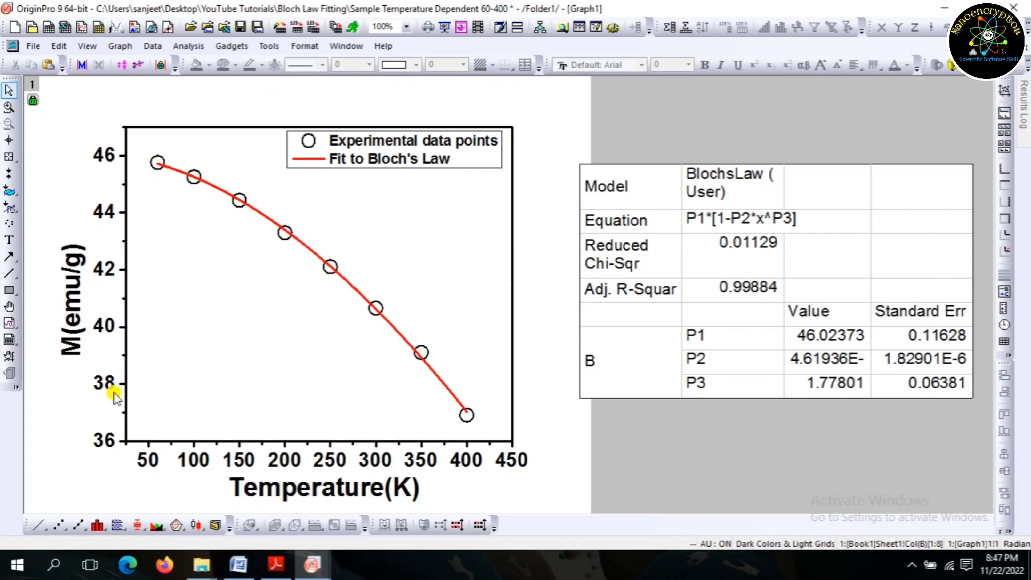
Switch to Adobe Reader to review equation (50) and Fig. 19(a) in the nickel ferrite paper, and return to the fitted graph in OriginPro
left_click(276, 563)
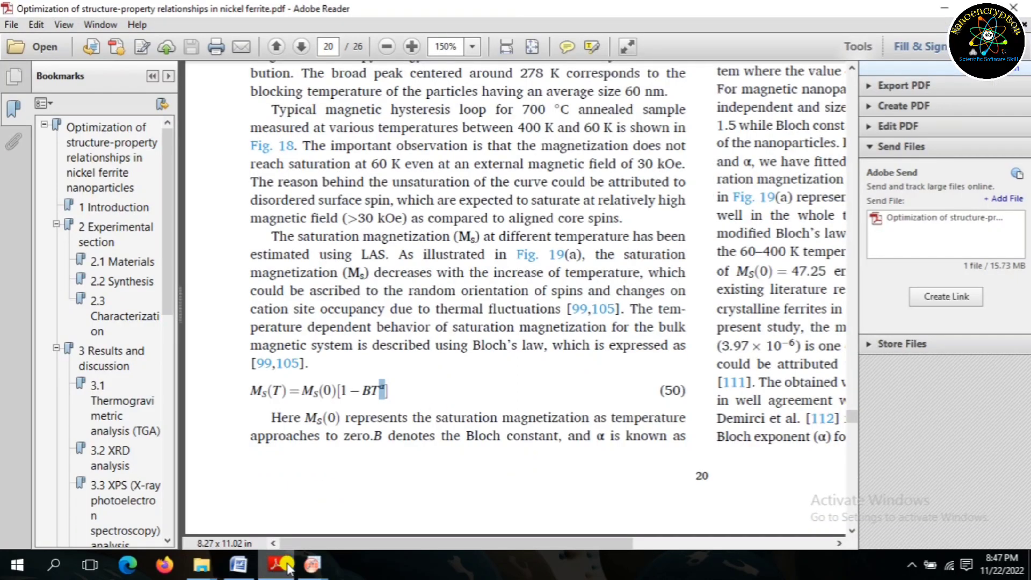
left_click_drag(249, 390, 389, 390)
scroll(381, 484, "down", 10)
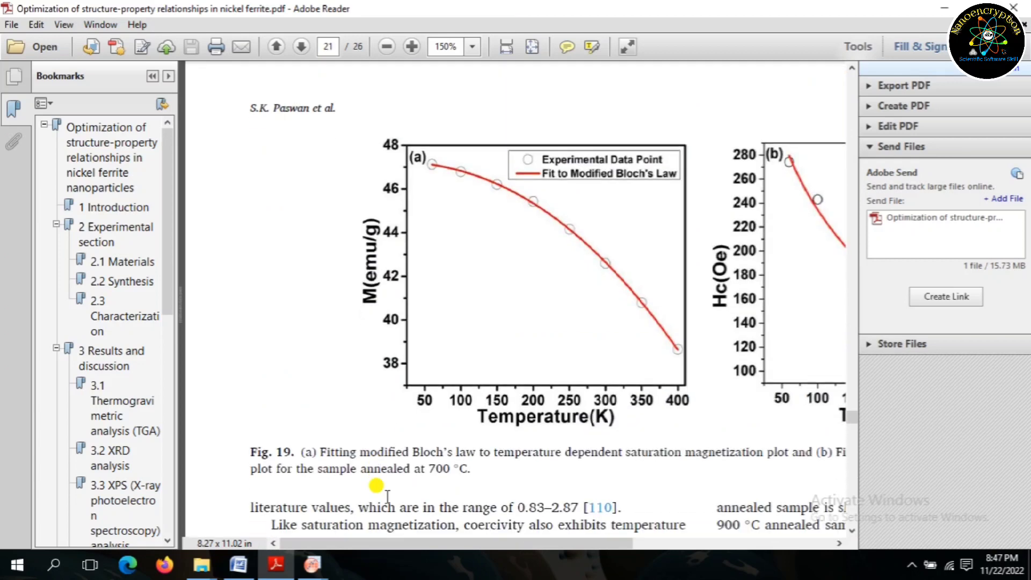
scroll(429, 464, "up", 1)
left_click(312, 563)
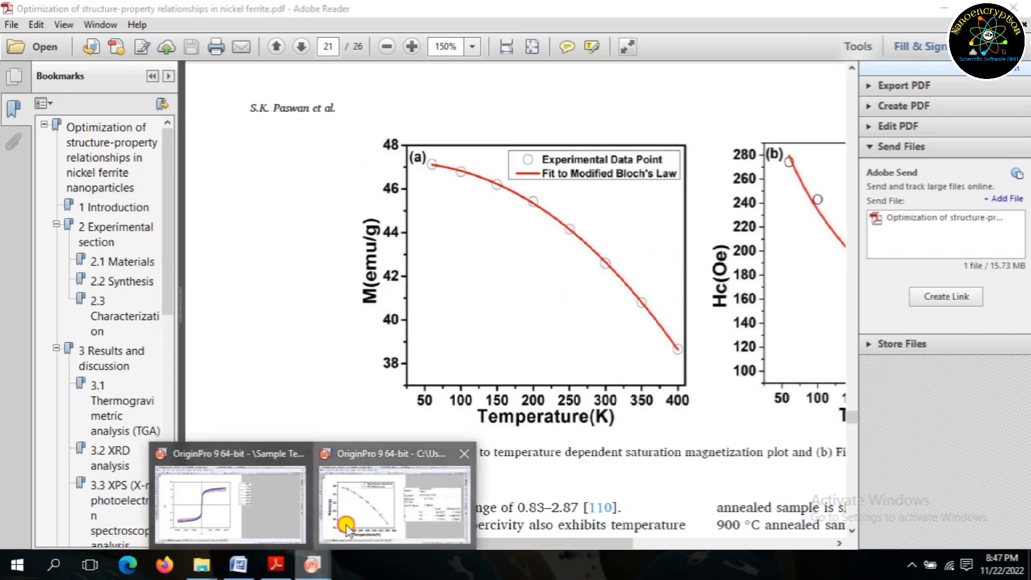
left_click(347, 527)
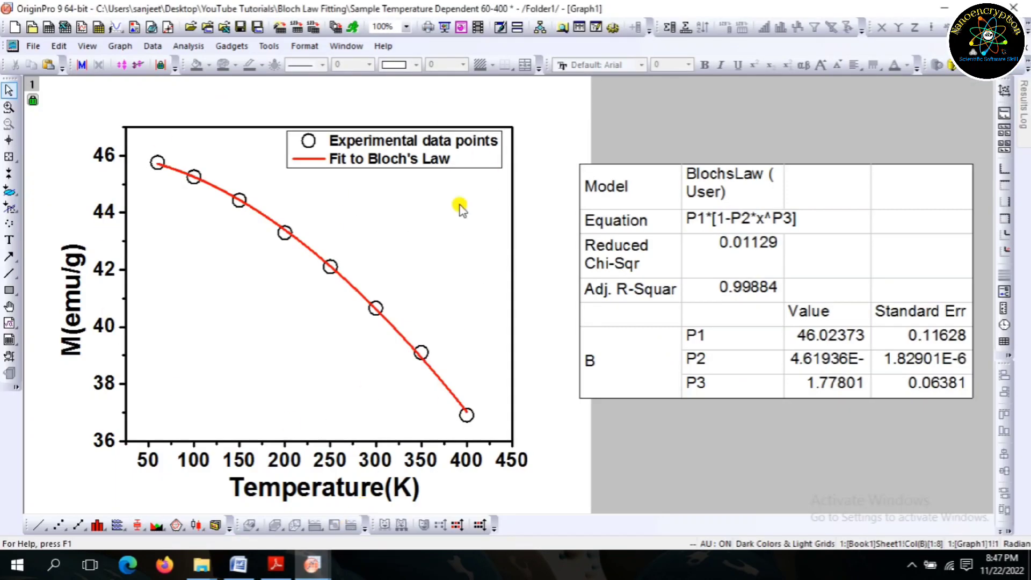
View the M versus H loops for 60K to 400K in the other OriginPro project and return to the fitted graph
left_click(312, 564)
left_click(232, 523)
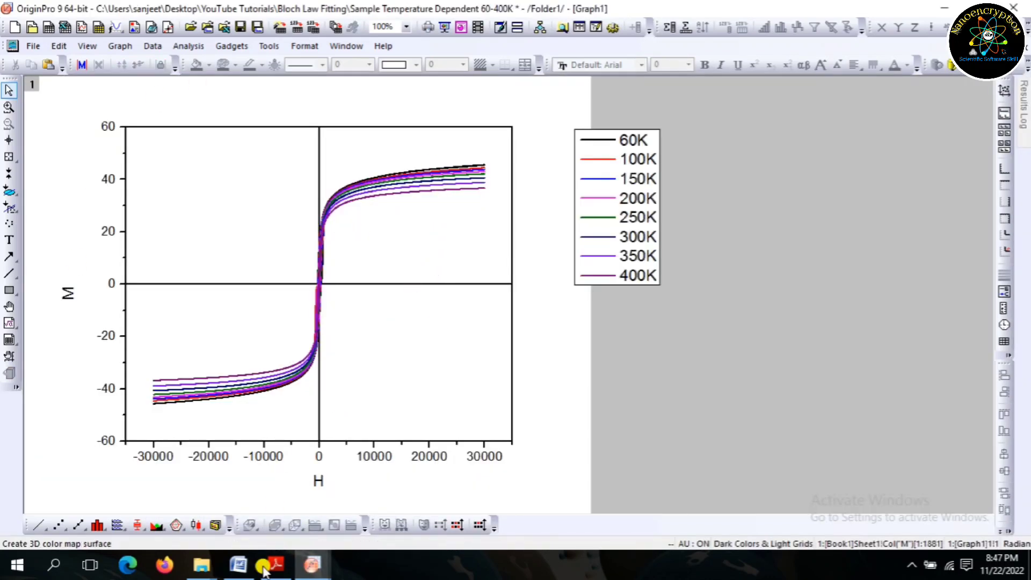
mouse_move(312, 564)
left_click(453, 449)
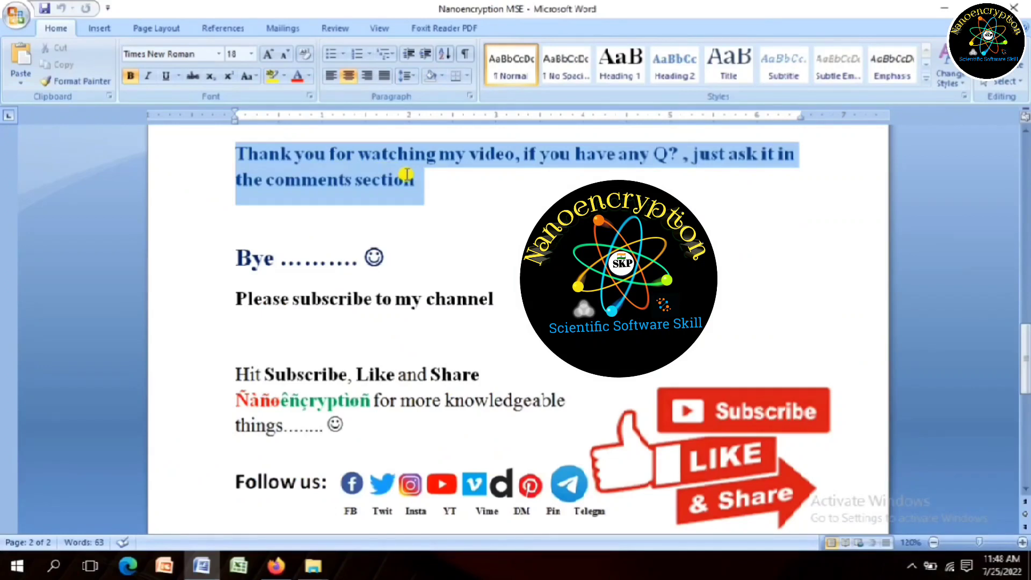
left_click_drag(237, 251, 386, 257)
left_click(388, 257)
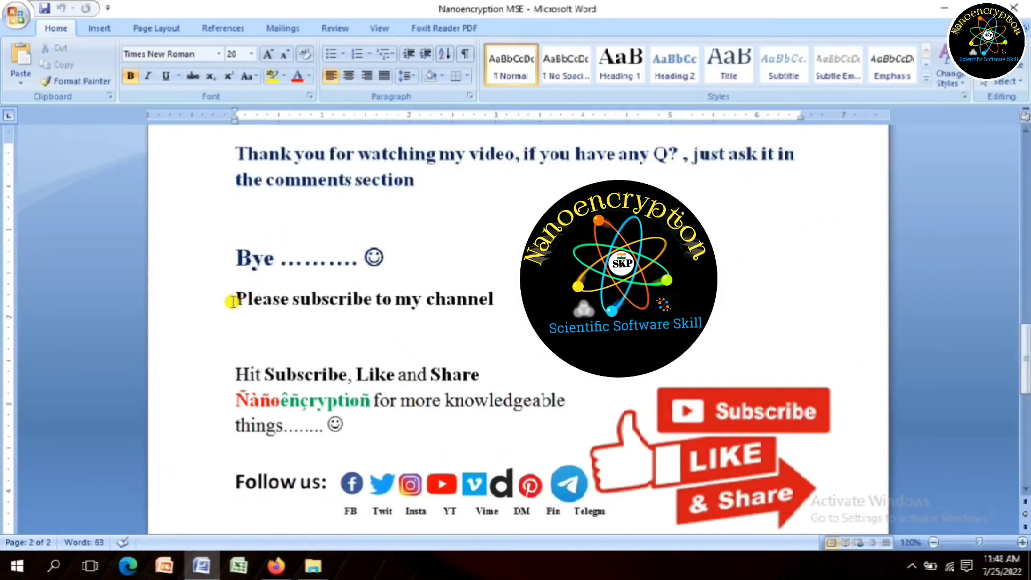
left_click_drag(232, 295, 474, 313)
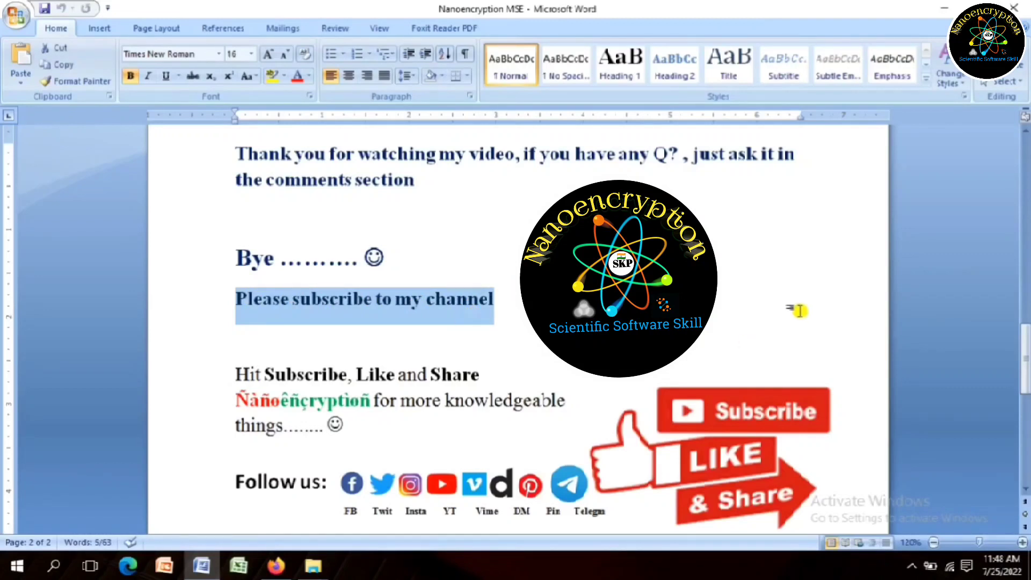
left_click(823, 288)
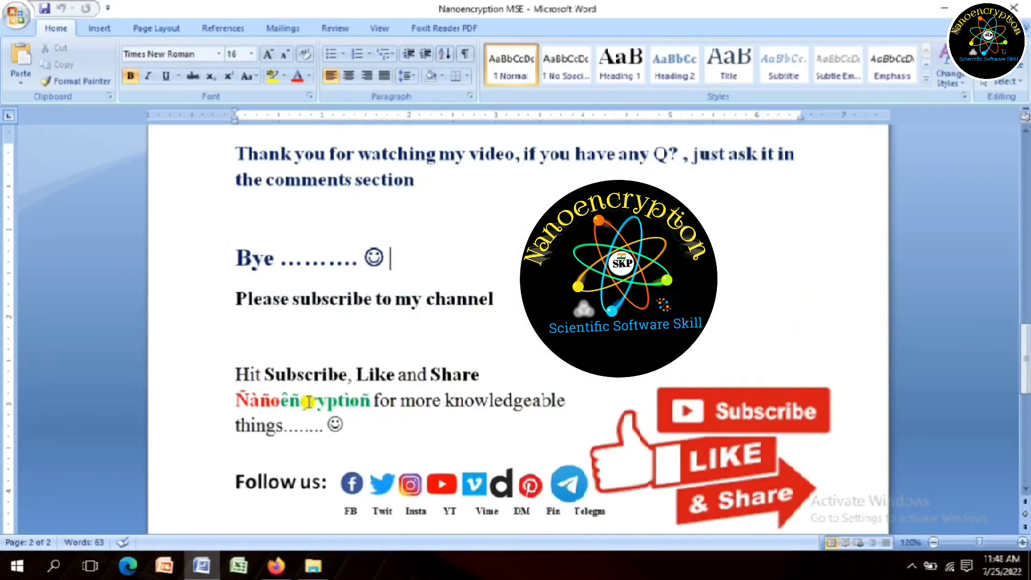
left_click_drag(236, 375, 481, 376)
left_click_drag(236, 400, 352, 423)
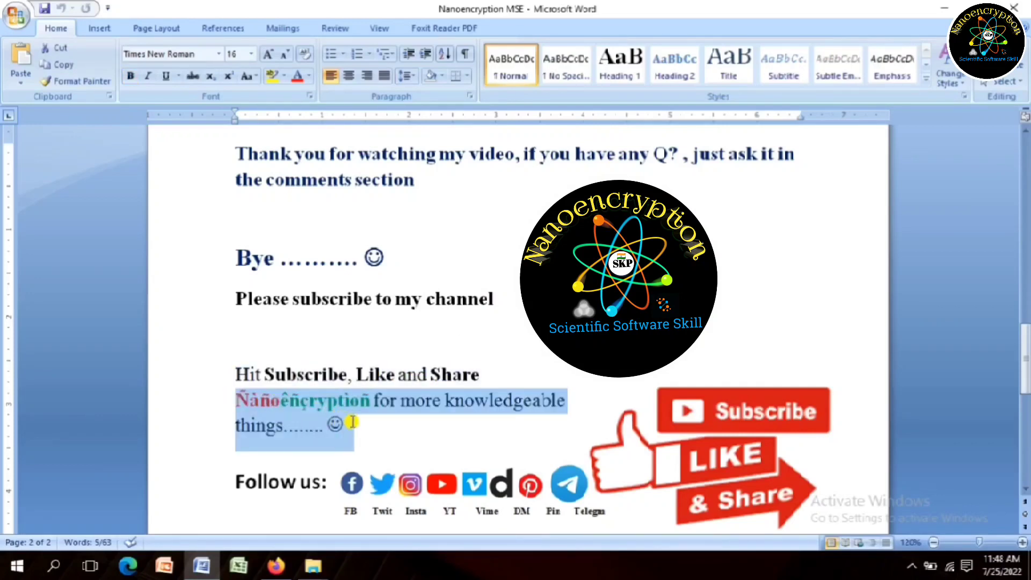